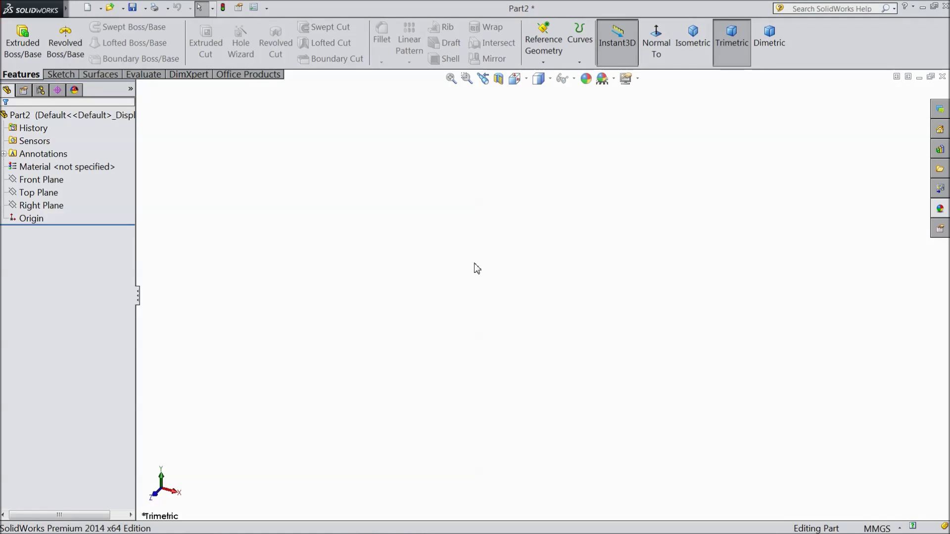
Start a sketch on the Front Plane and draw a vertical line about 88 mm long upward from the origin
click(43, 180)
click(56, 171)
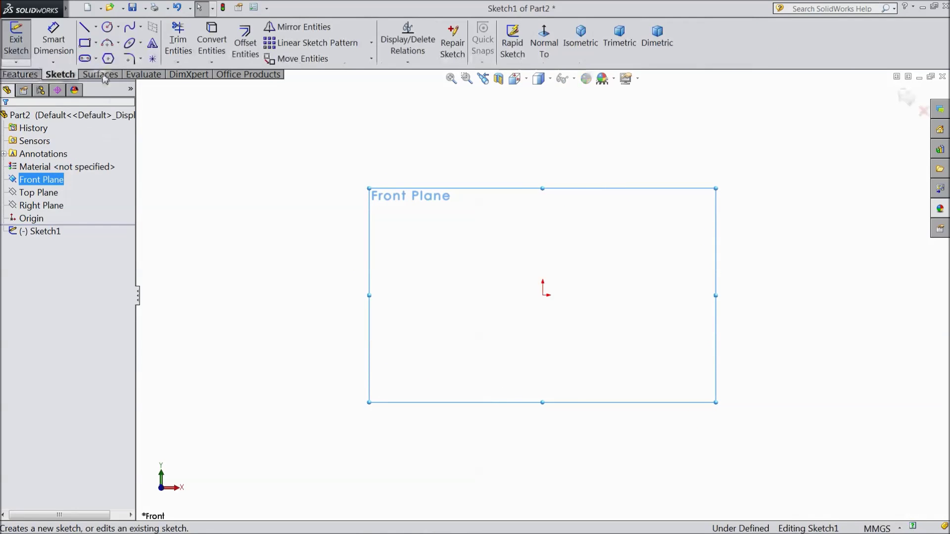
click(85, 28)
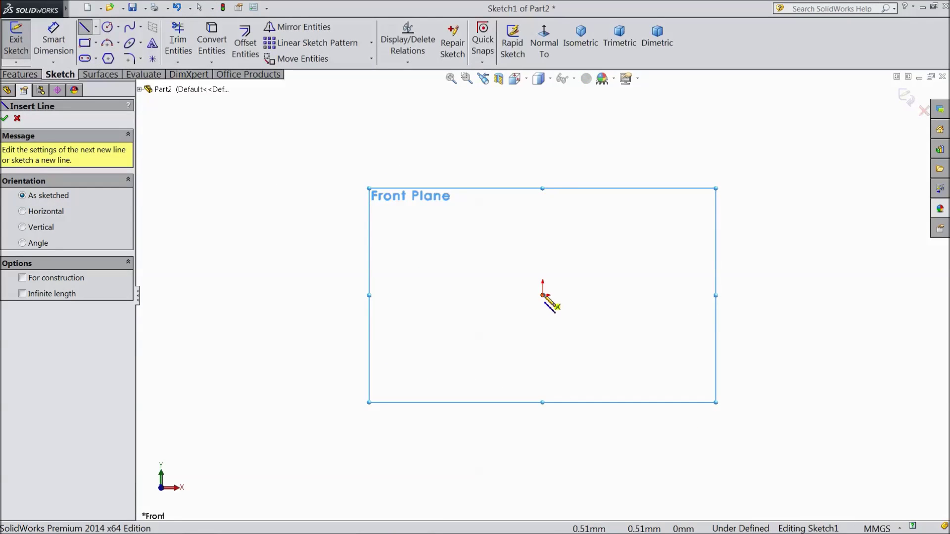
click(543, 294)
click(543, 124)
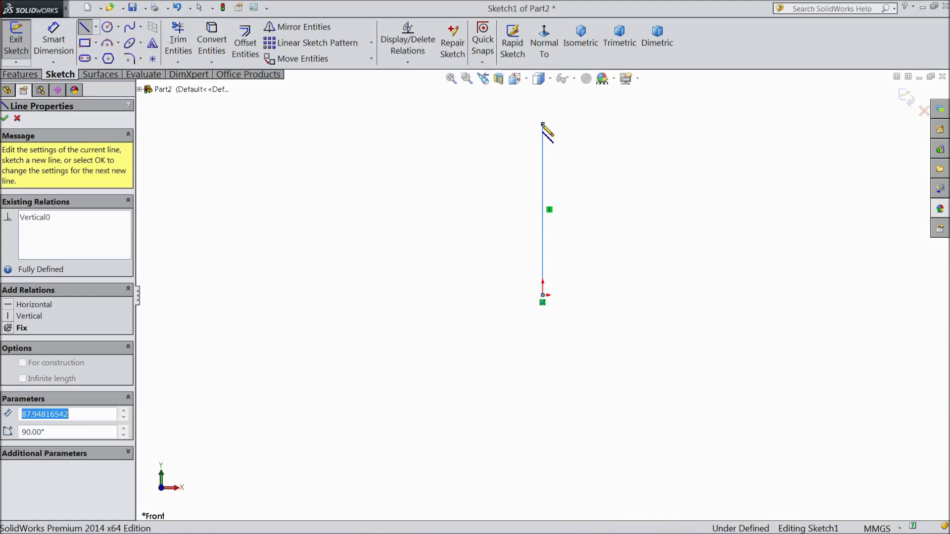
key(Escape)
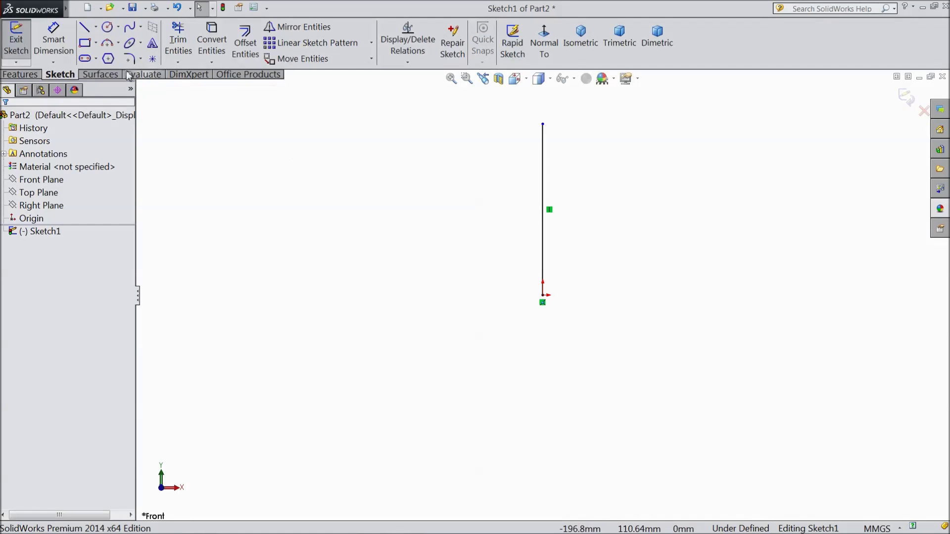
Sketch a 3 Point Arc of about 32.5 mm radius from the origin, bulging down and outward to the line's right
click(117, 43)
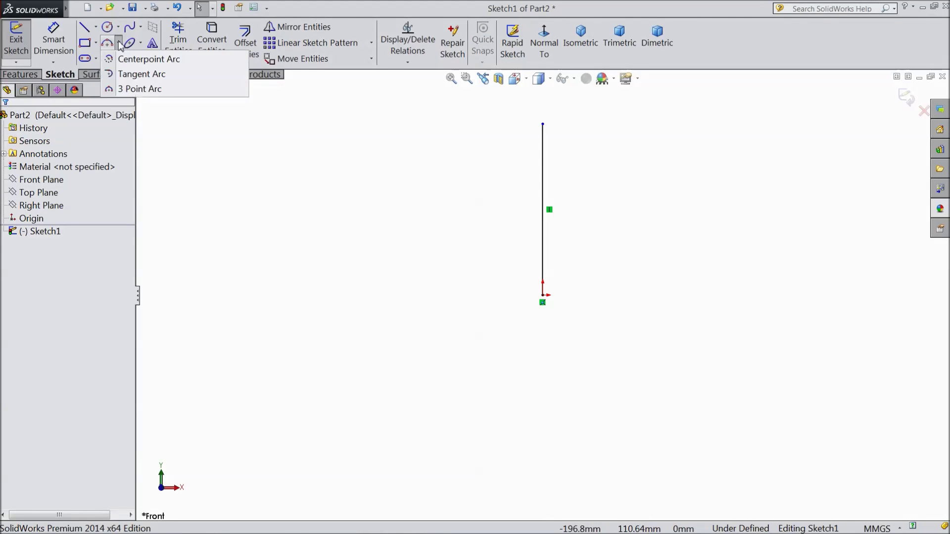
click(140, 89)
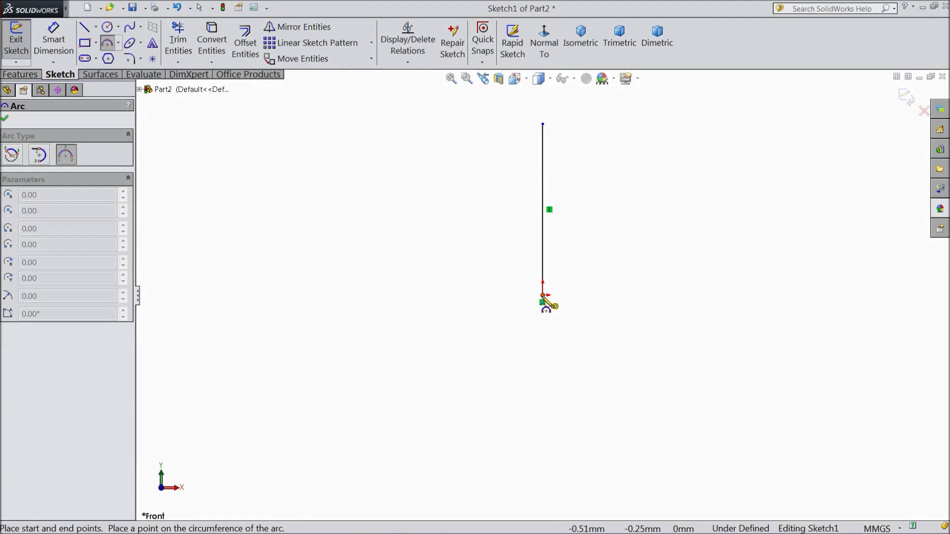
click(543, 295)
click(612, 241)
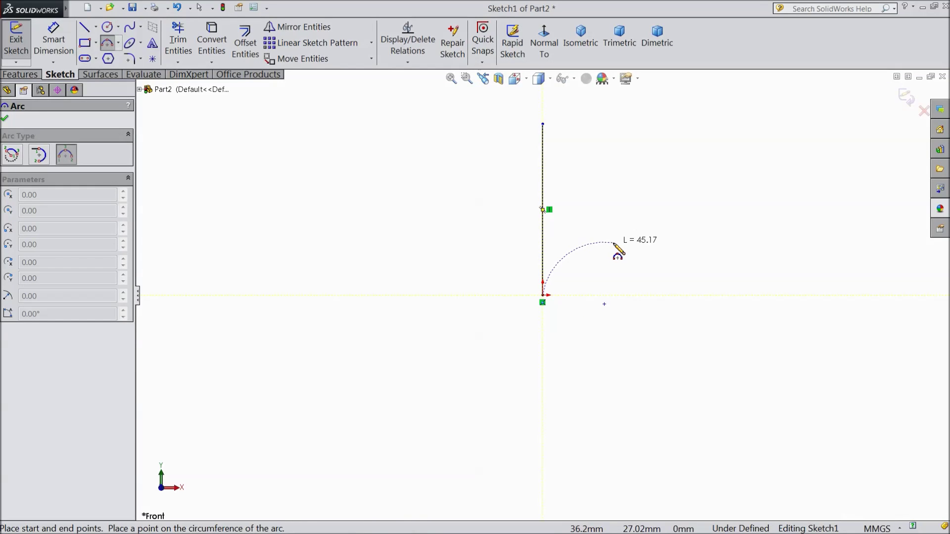
click(604, 274)
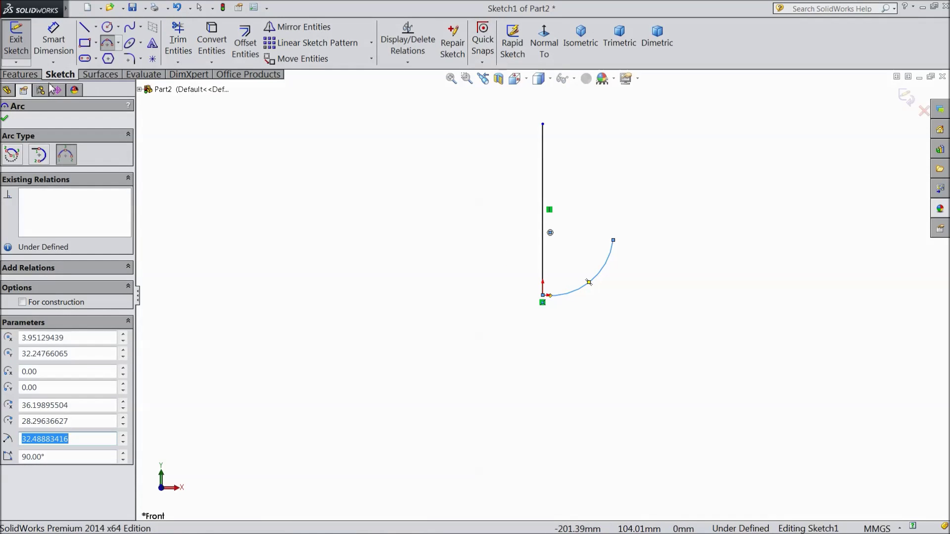
Dimension the vertical line's length and set it to 220 mm
click(53, 41)
click(543, 218)
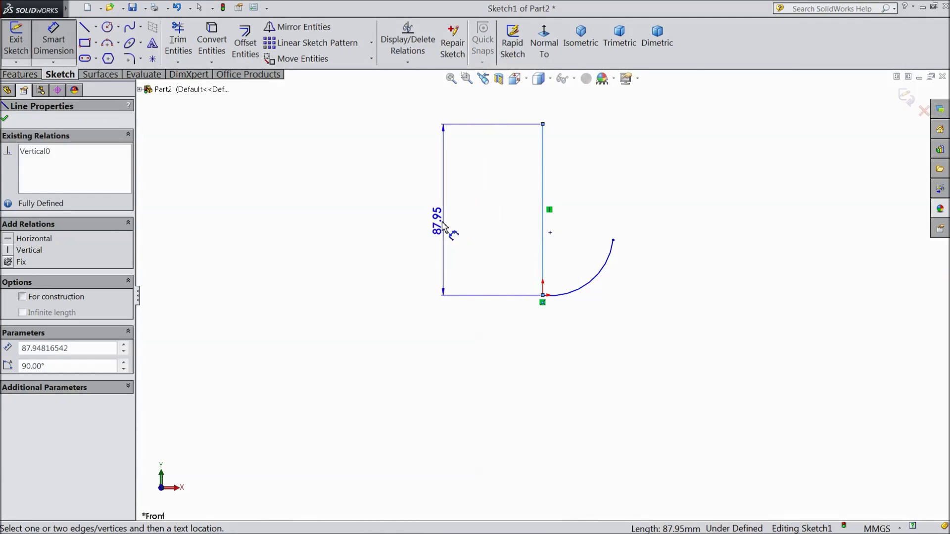
click(439, 223)
text(220)
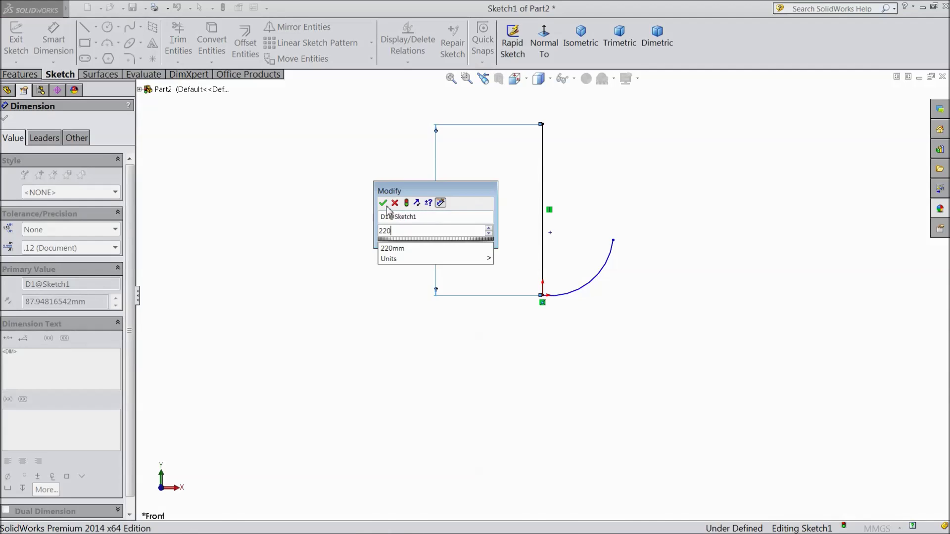
click(386, 207)
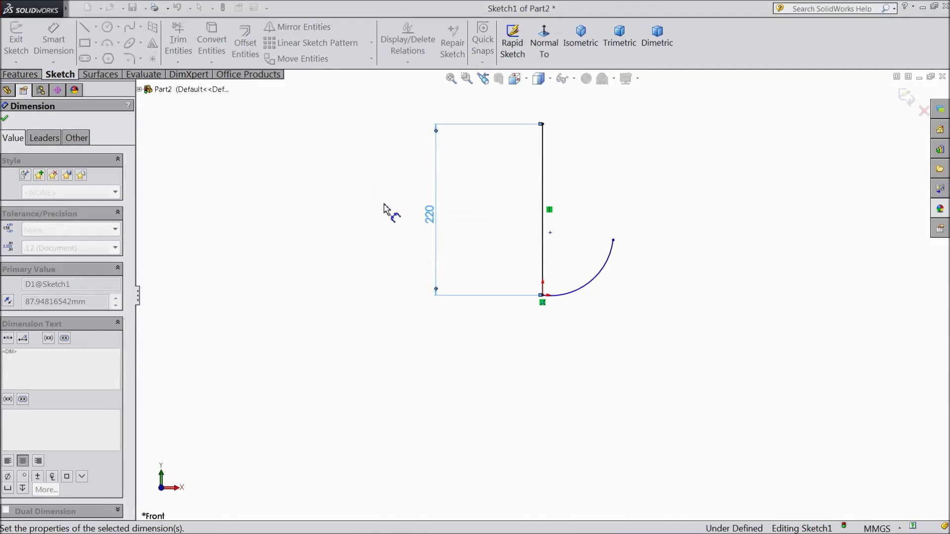
Dimension the lower arc's radius and set it to 60 mm
click(600, 274)
click(614, 296)
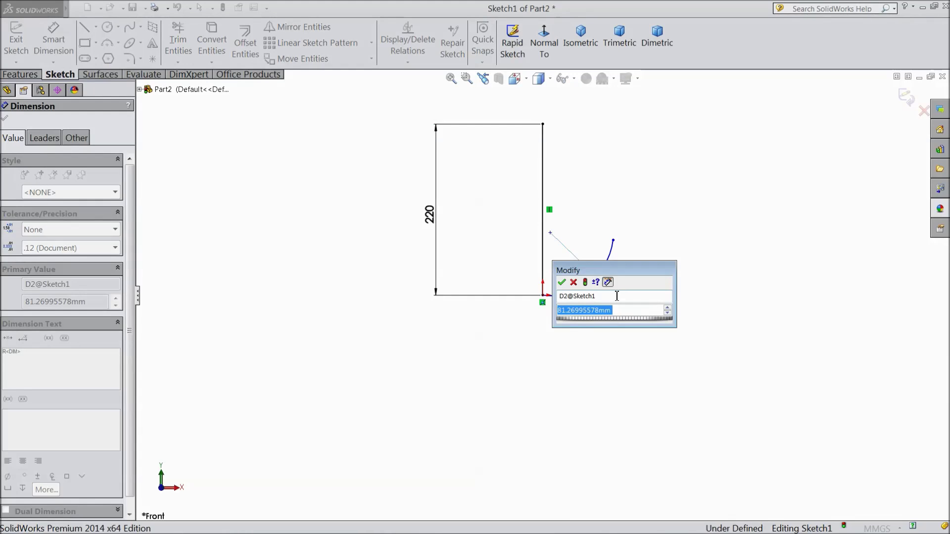
text(60)
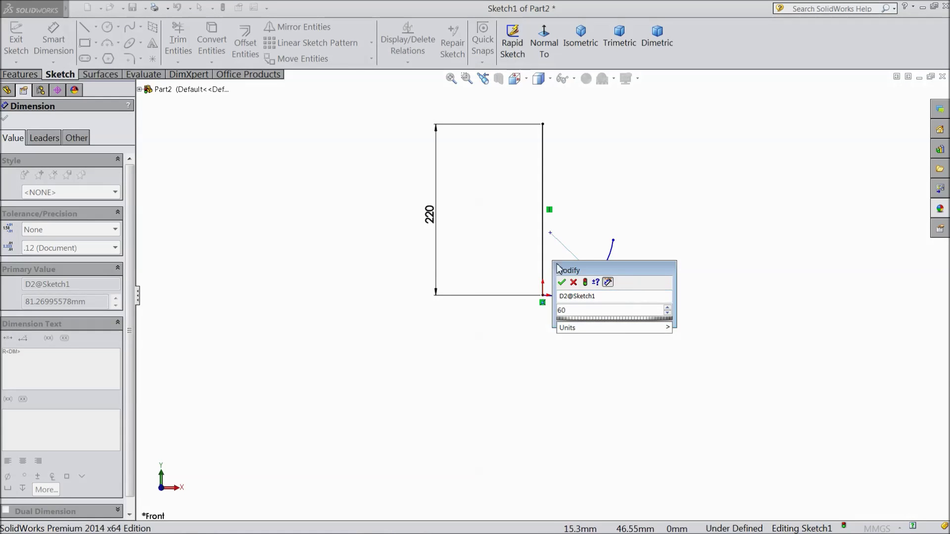
click(562, 283)
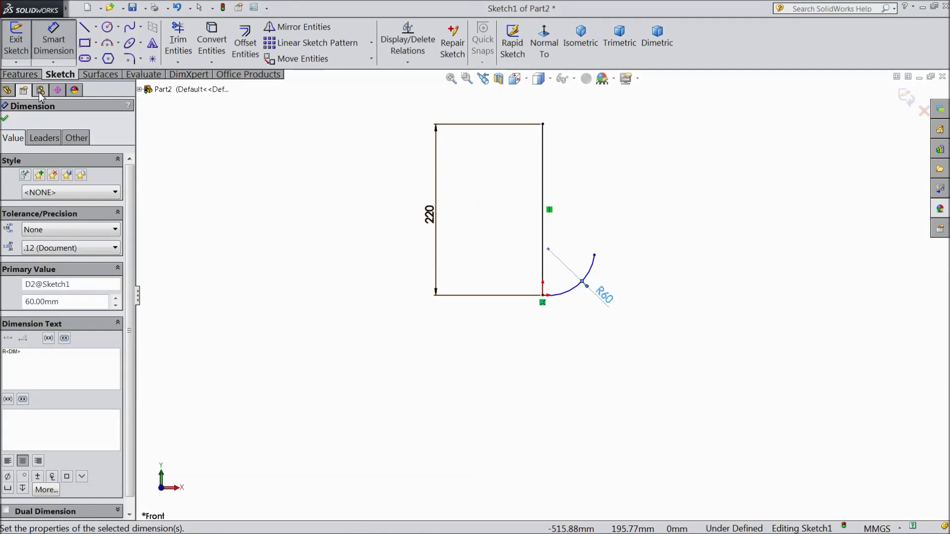
click(53, 44)
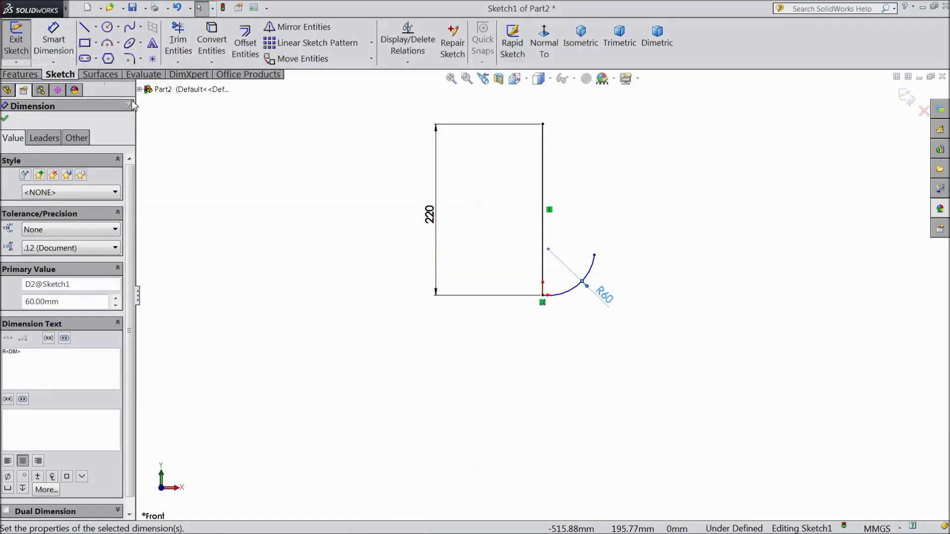
Constrain the arc's centre to lie on the vertical line and add a Horizontal relation between the centre and the arc's free endpoint
click(548, 250)
click(545, 248)
ctrl+click(548, 245)
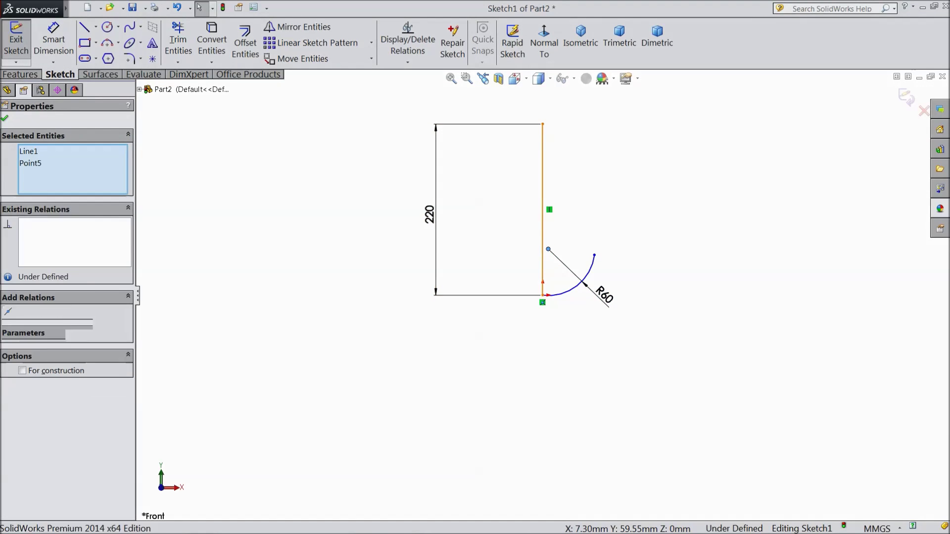
click(589, 256)
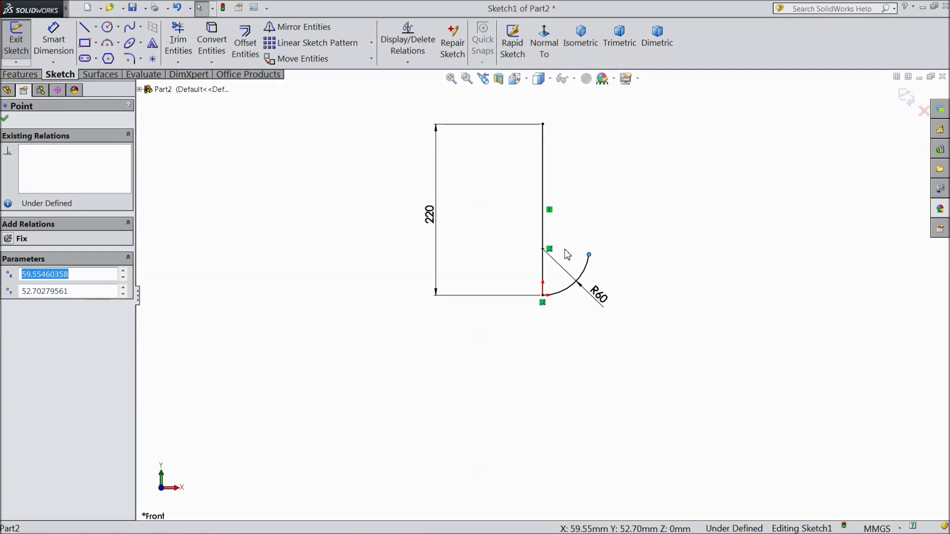
ctrl+click(544, 250)
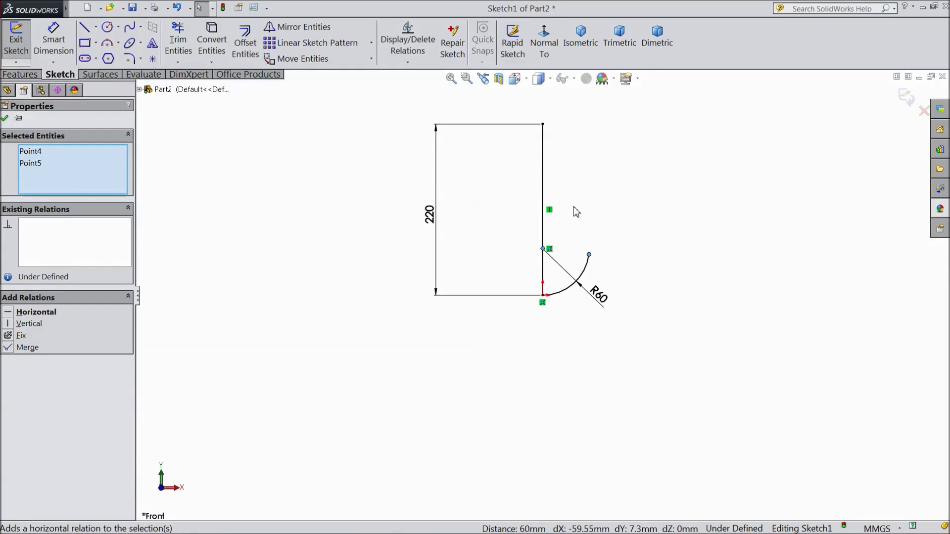
click(573, 208)
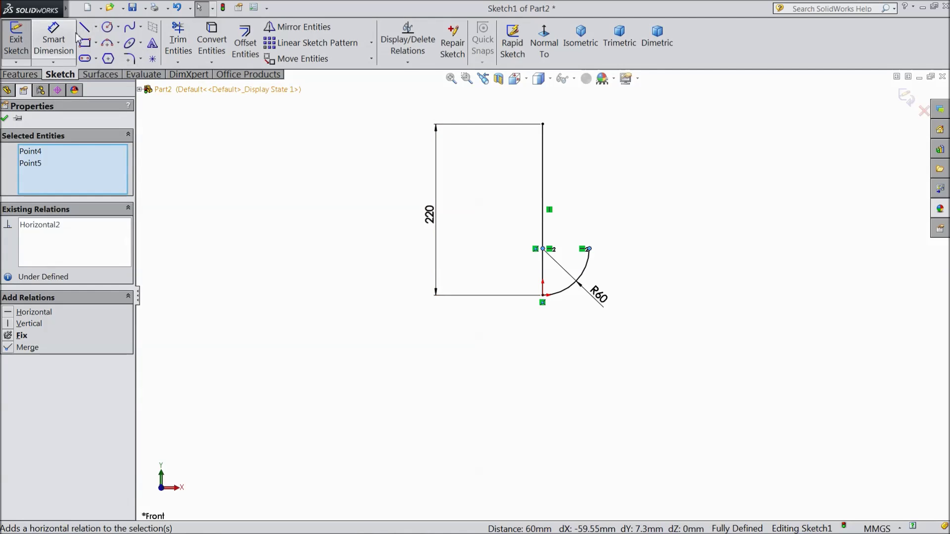
Sketch a 3 Point Arc of about 253 mm radius from the vertical line's top to the lower arc's free endpoint, bulging outward
click(108, 45)
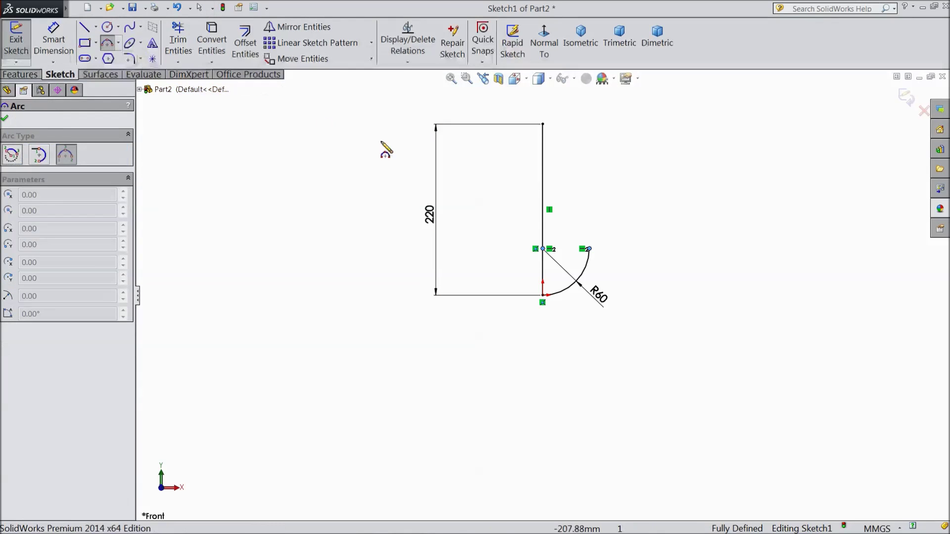
click(542, 125)
click(589, 249)
click(588, 213)
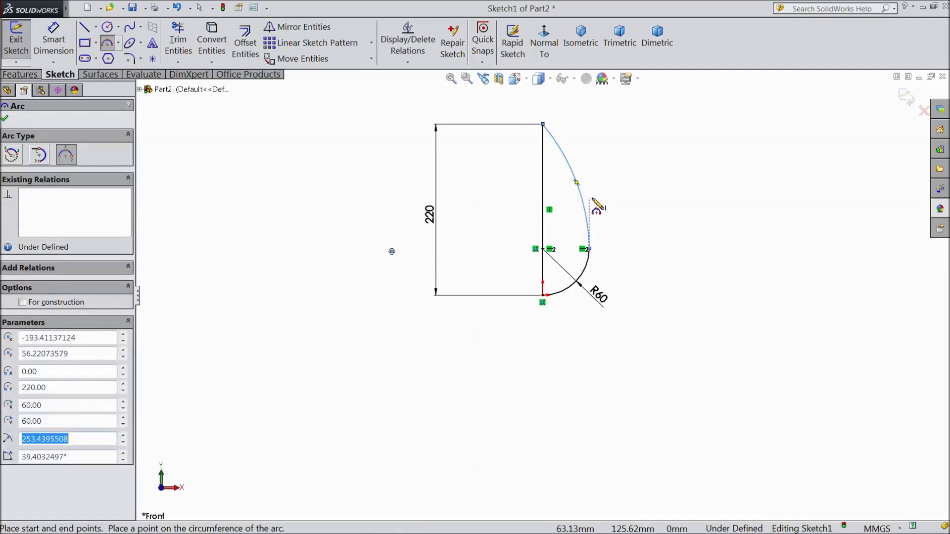
Dimension the upper arc's radius and set it to 230 mm
click(53, 39)
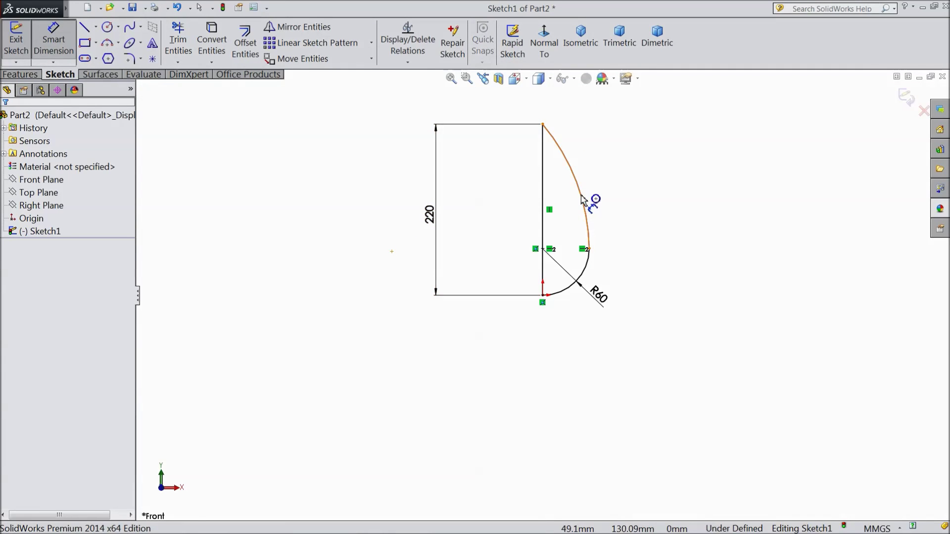
click(586, 201)
click(594, 188)
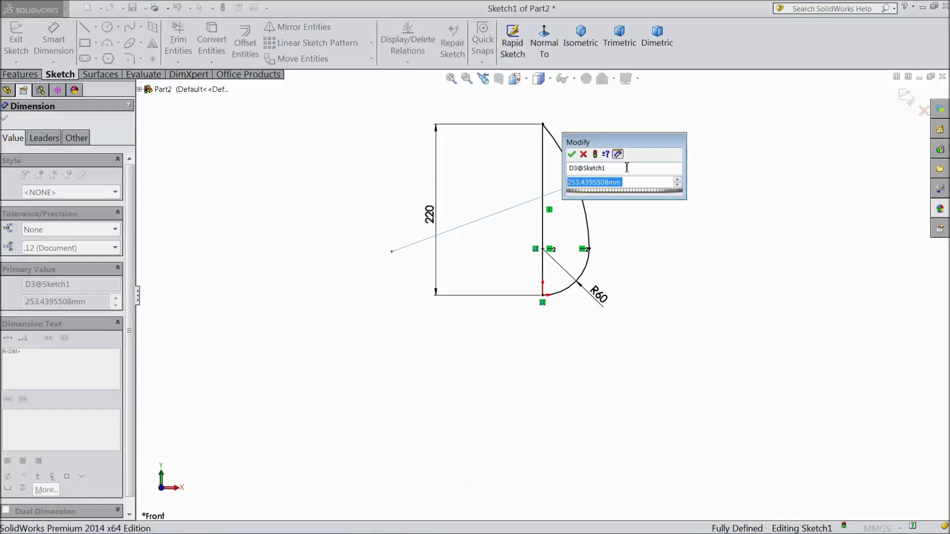
text(230)
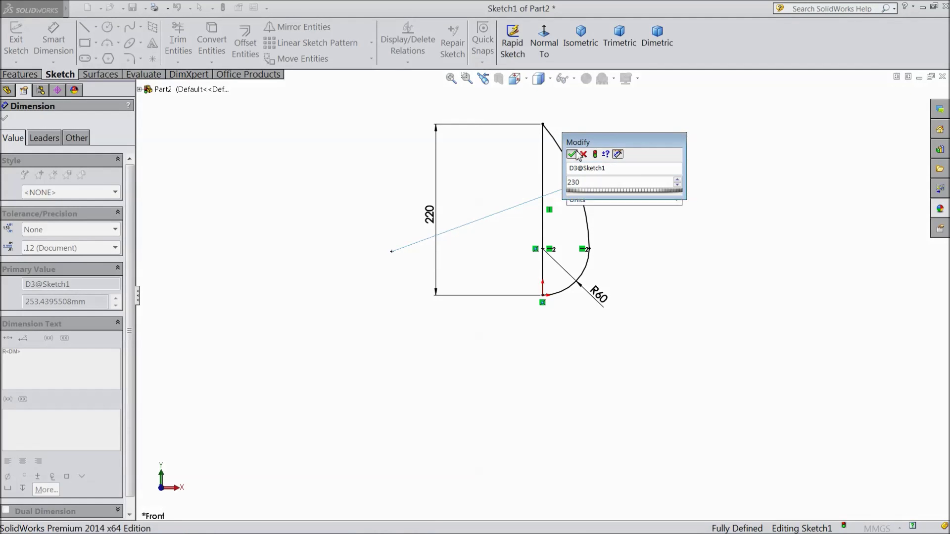
click(572, 154)
Extrude the closed profile 180 mm as a boss with the Mid Plane end condition
click(19, 74)
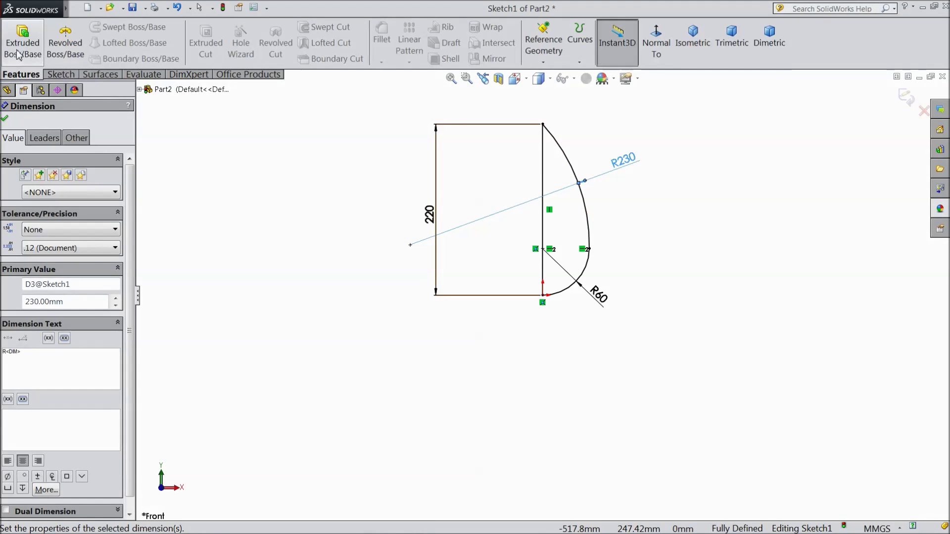
click(22, 47)
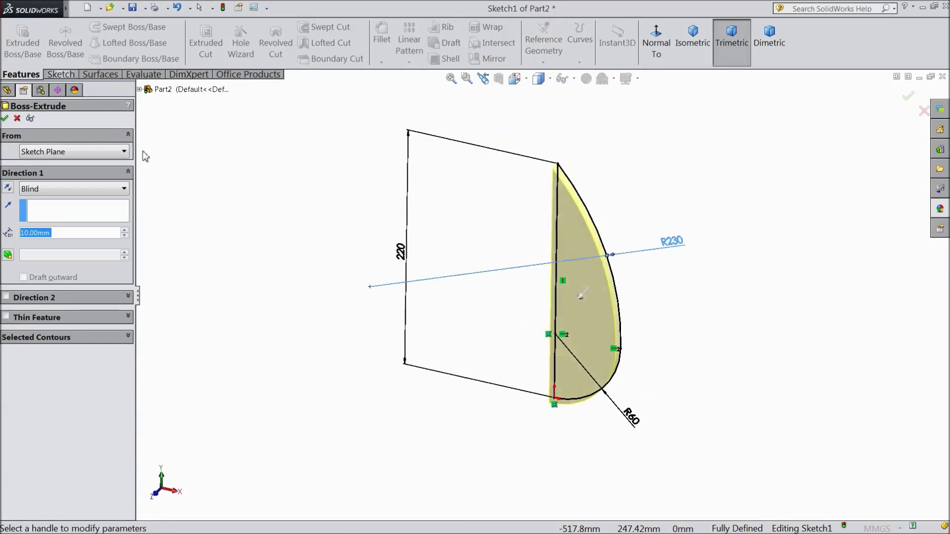
click(56, 191)
click(49, 250)
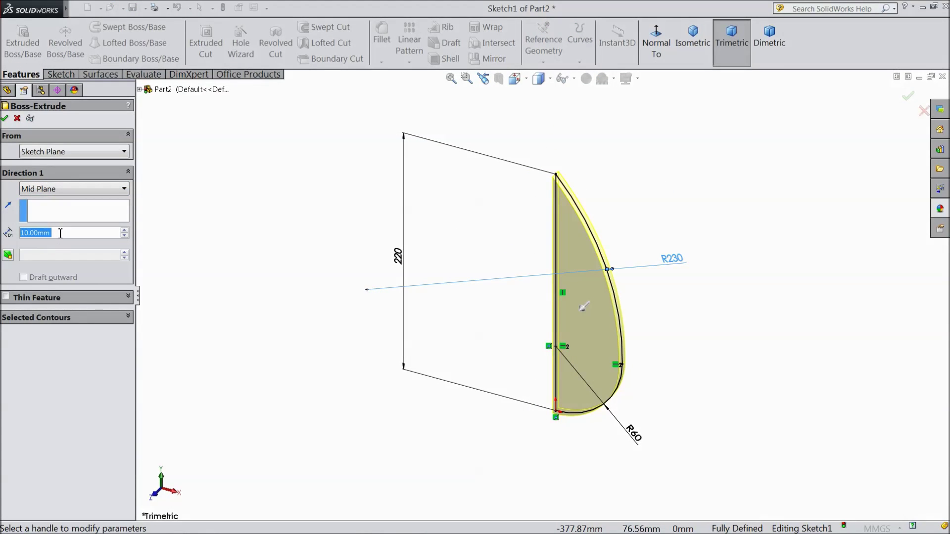
text(180)
key(Return)
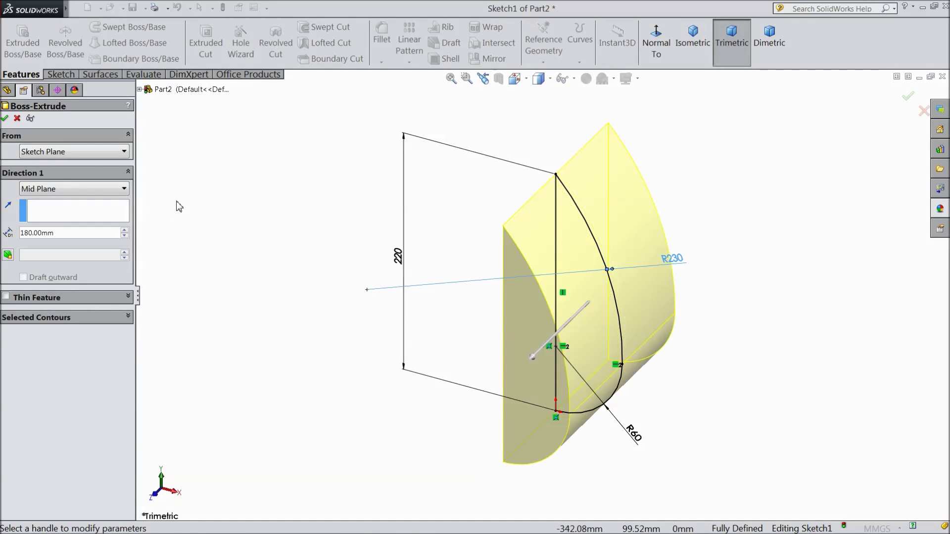
click(5, 118)
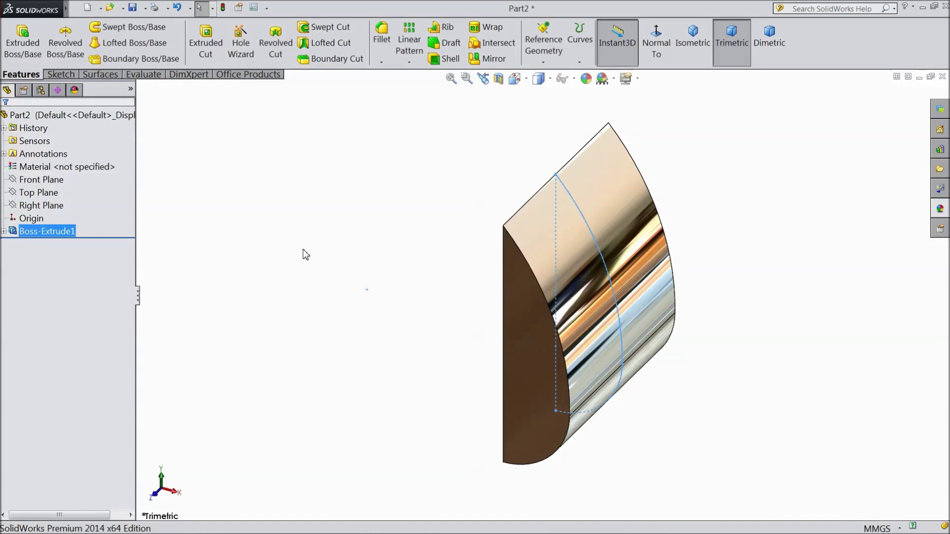
Start a sketch on the body's flat rectangular back face and view it straight on
middle_drag(332, 261, 460, 232)
right_click(461, 232)
click(559, 272)
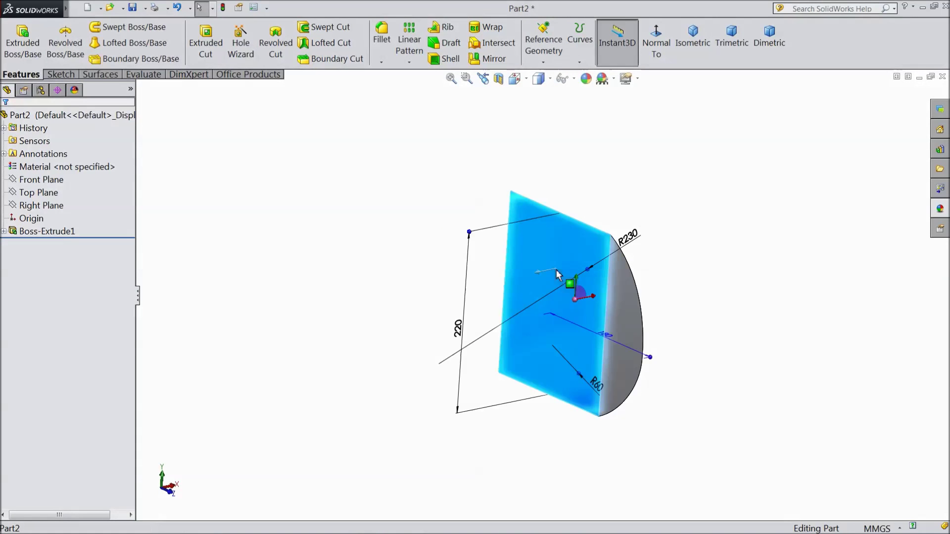
click(595, 240)
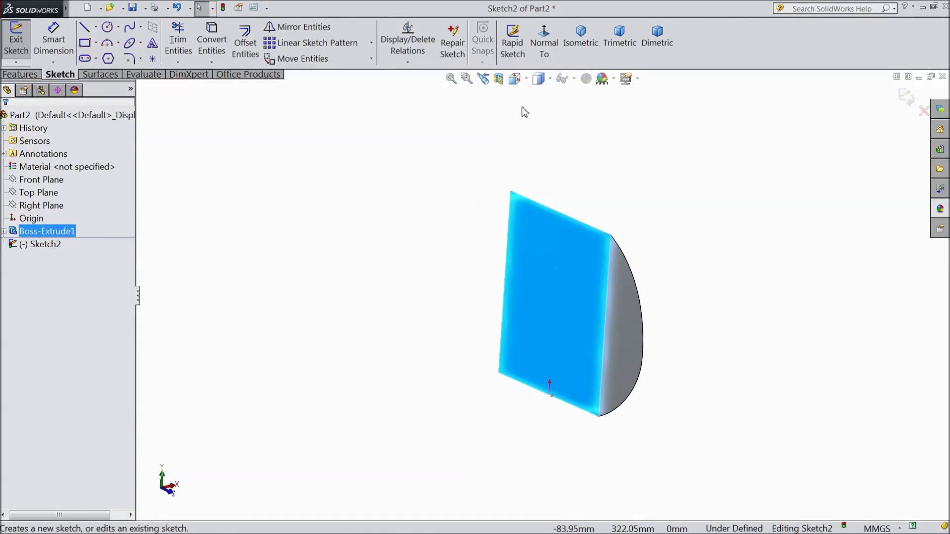
click(541, 52)
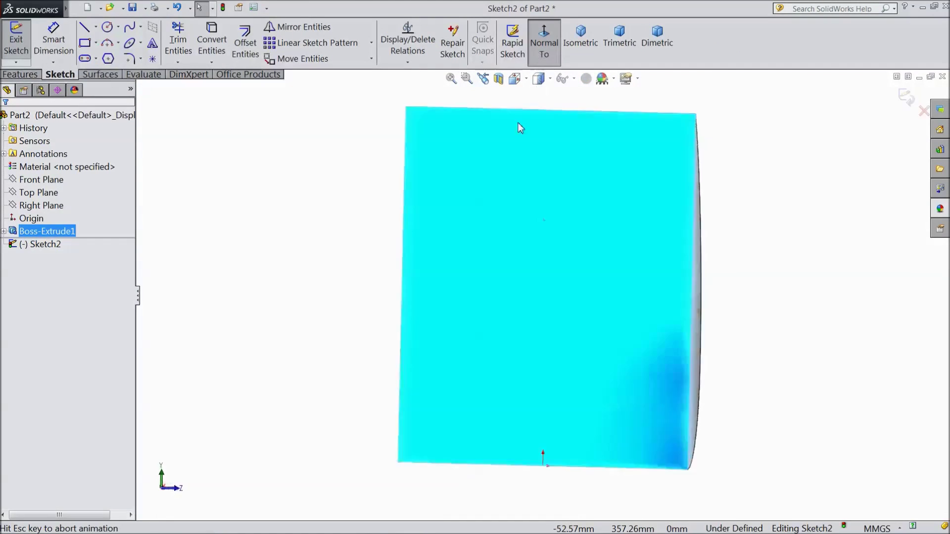
Sketch a corner rectangle about 242 by 232 mm around the back face, with its bottom edge level with the origin
click(85, 43)
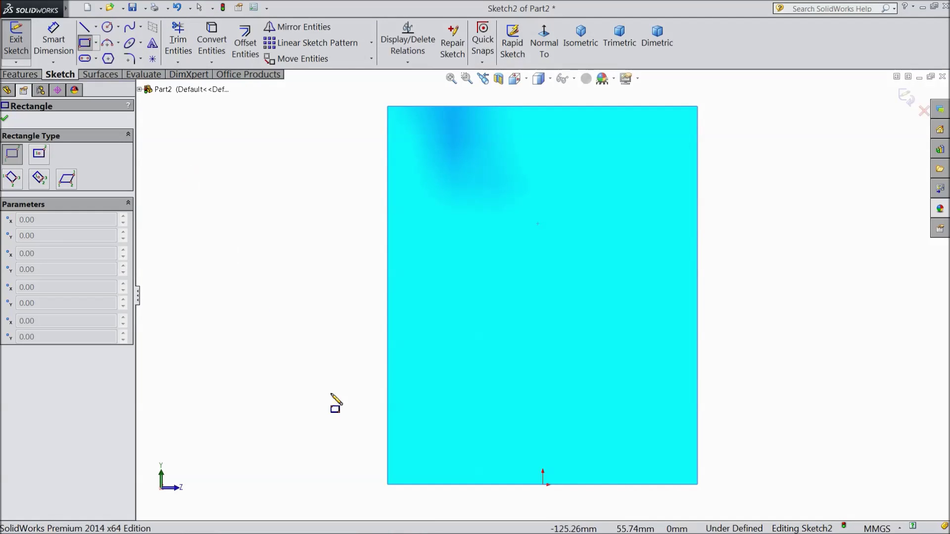
click(336, 485)
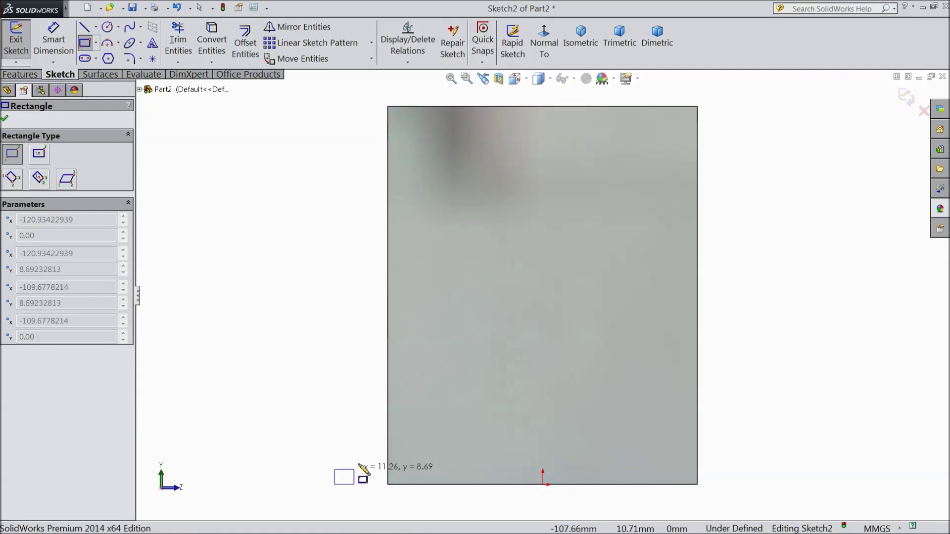
click(751, 86)
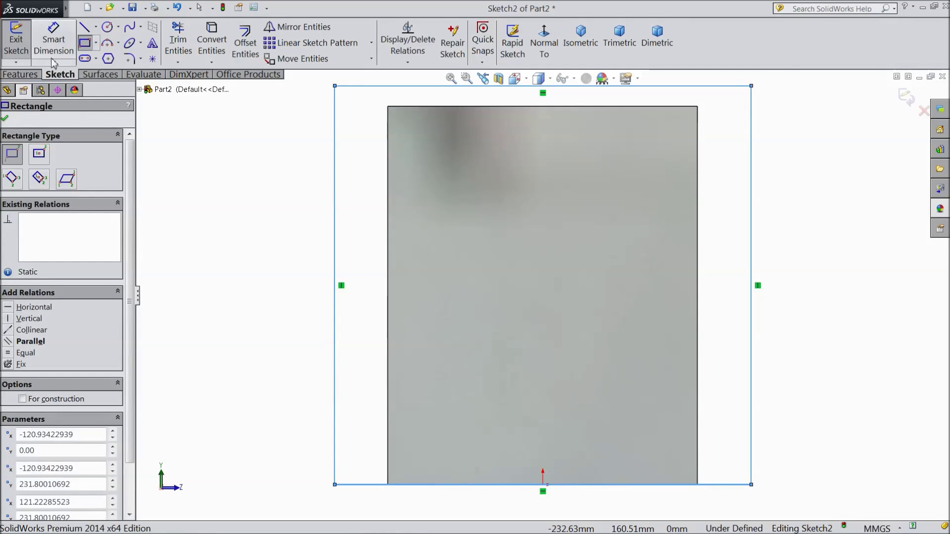
Dimension the rectangle around the back face to 270 mm high and 250 mm wide
click(51, 44)
click(335, 252)
click(272, 281)
text(27)
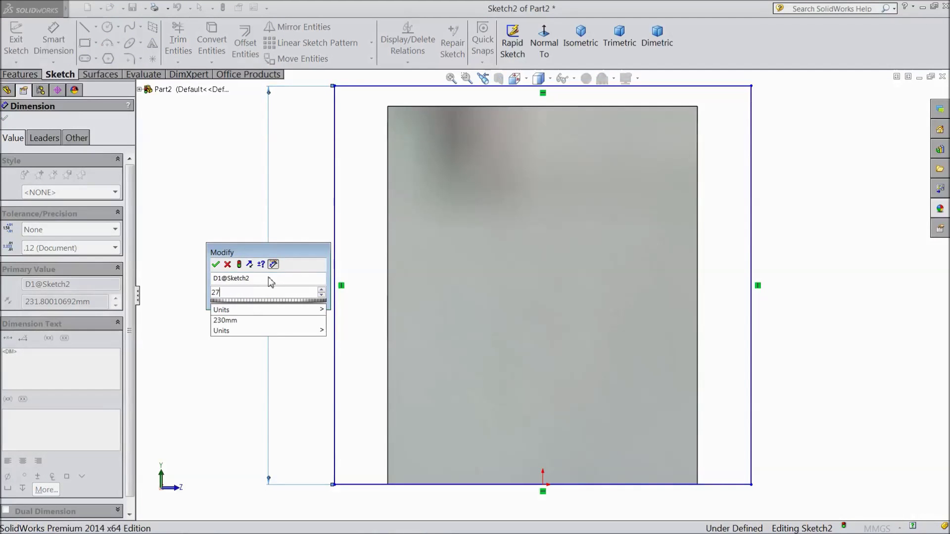
click(215, 266)
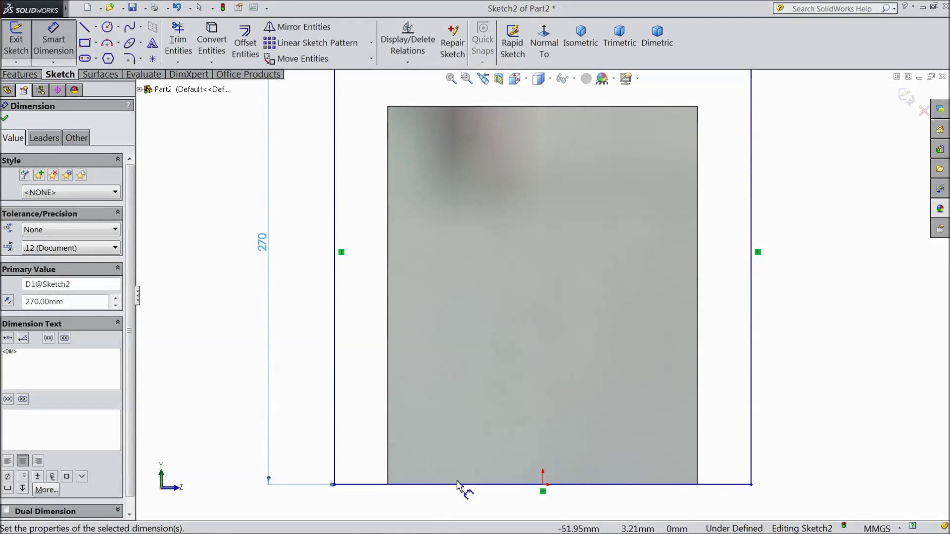
click(724, 486)
click(677, 508)
text(250)
click(621, 492)
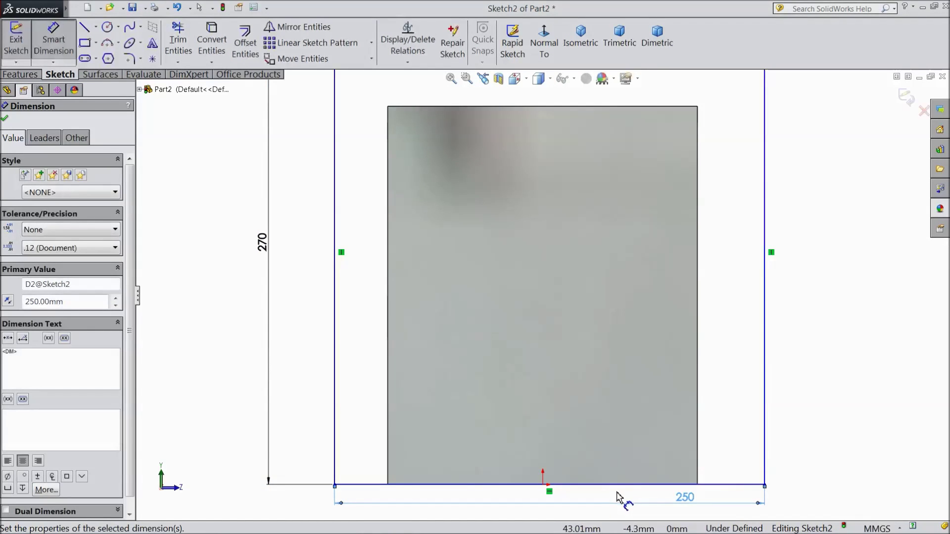
Add a Midpoint relation between the rectangle's bottom edge and the origin
click(51, 63)
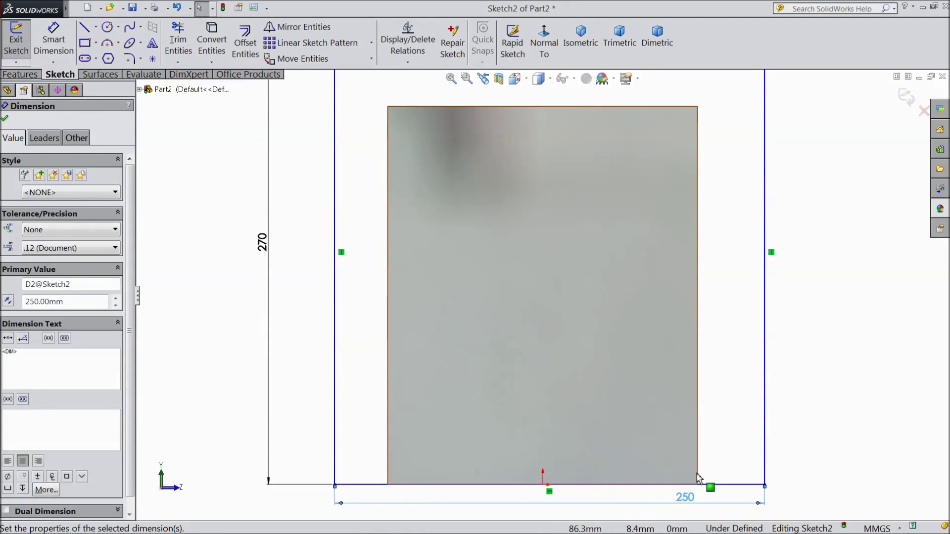
click(716, 486)
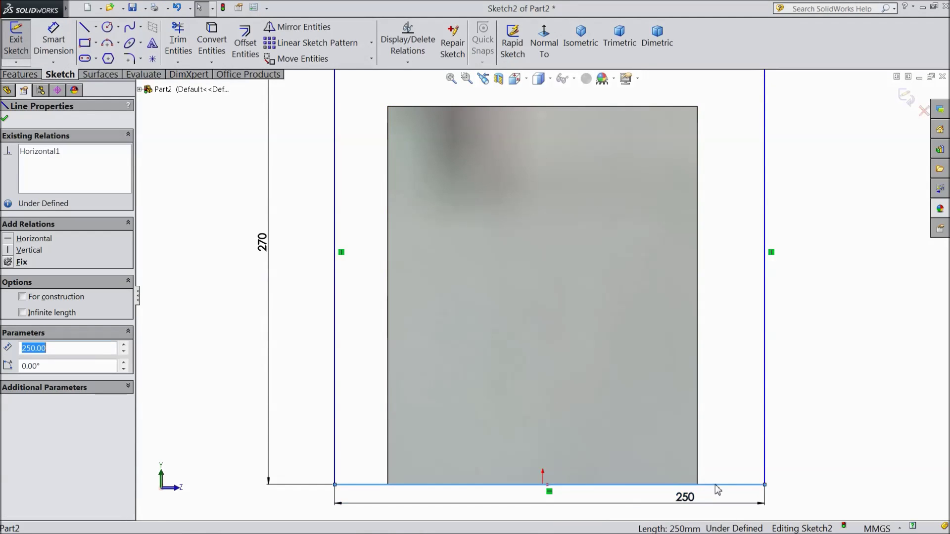
ctrl+click(542, 485)
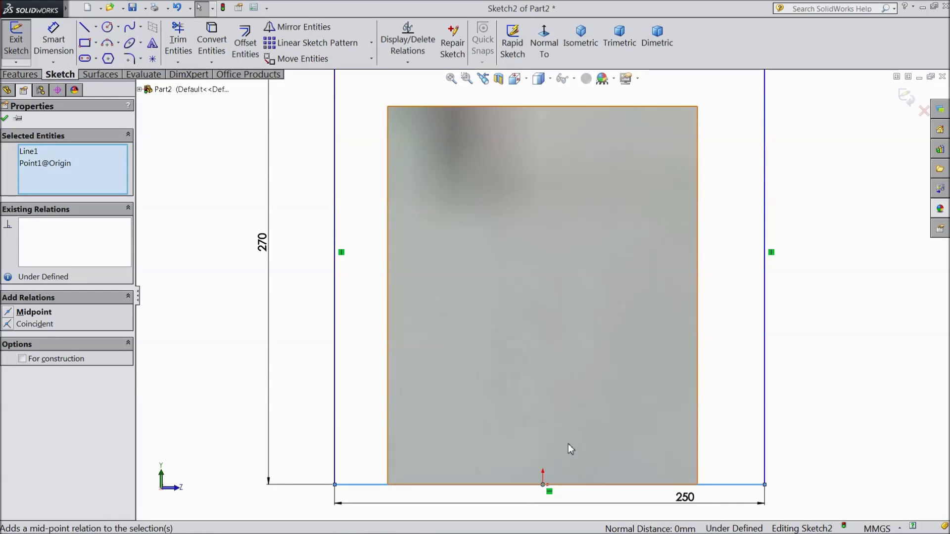
click(5, 119)
right_click(273, 210)
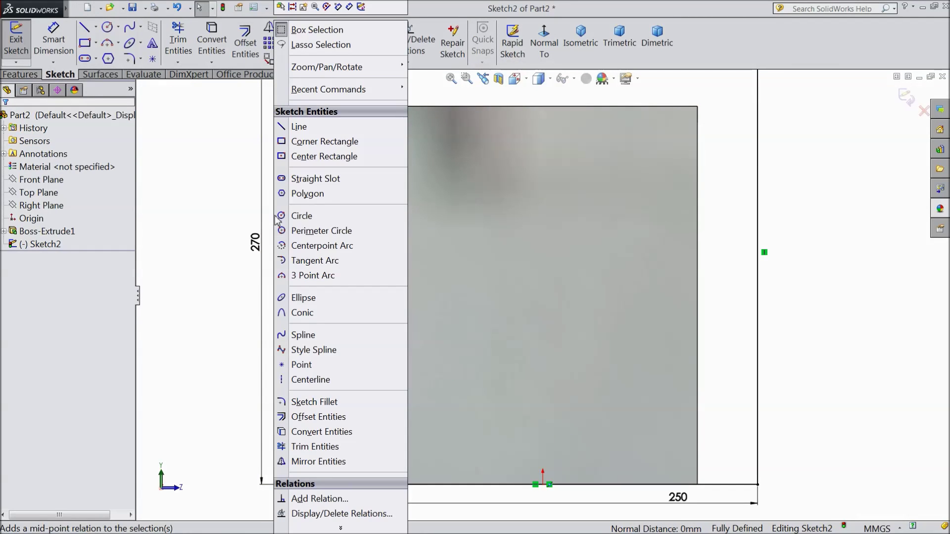
click(189, 204)
Extrude the 250 by 270 mm rectangle 12 mm as a blind boss, merged with the curved body
key(f)
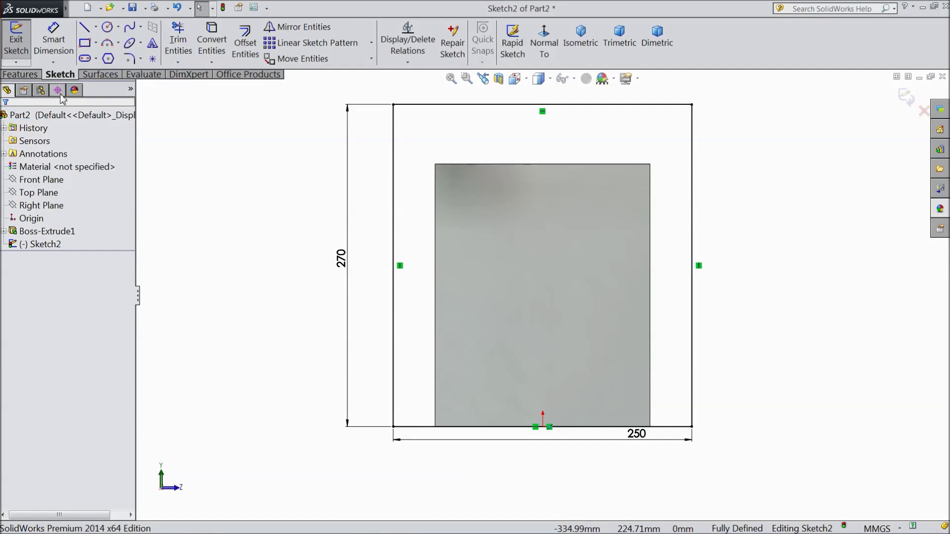
click(25, 74)
click(22, 42)
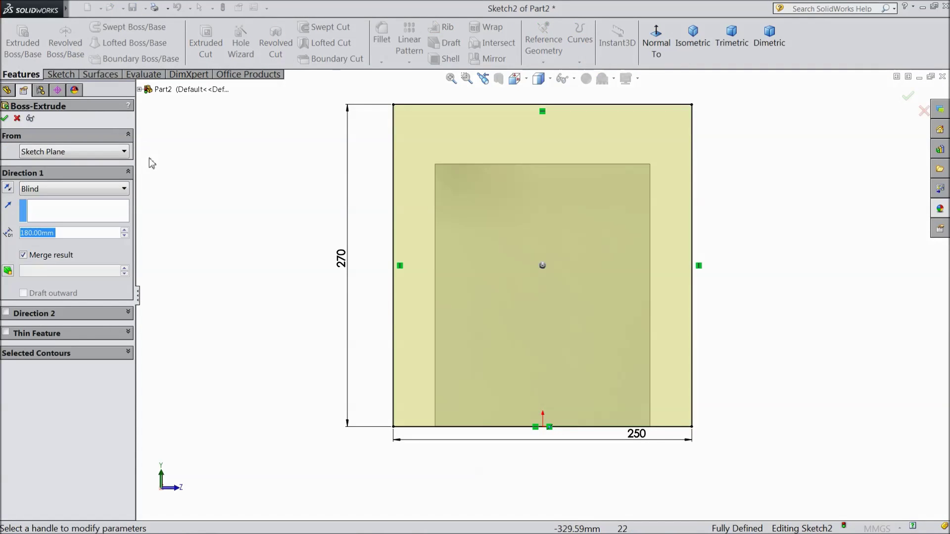
text(12)
key(Return)
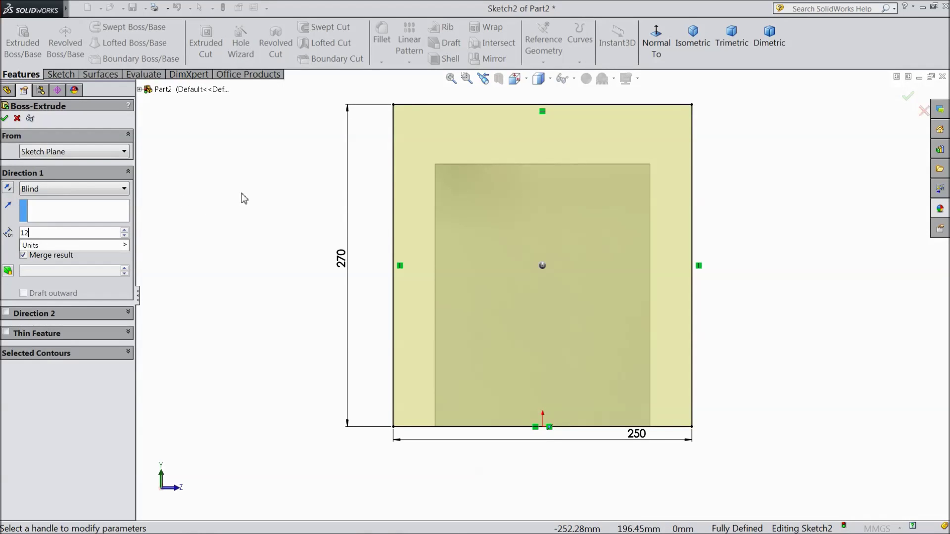
middle_drag(267, 208, 239, 248)
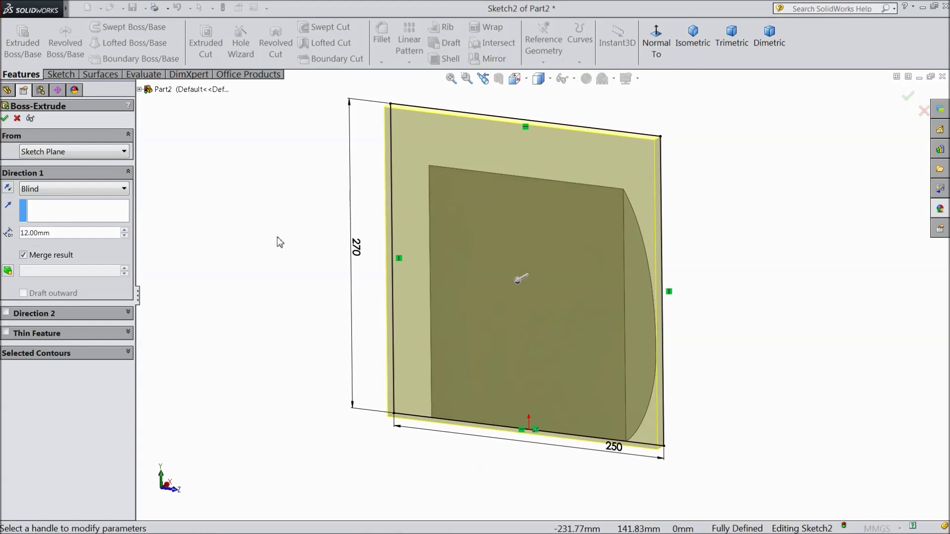
click(908, 102)
click(205, 251)
middle_drag(216, 168, 426, 261)
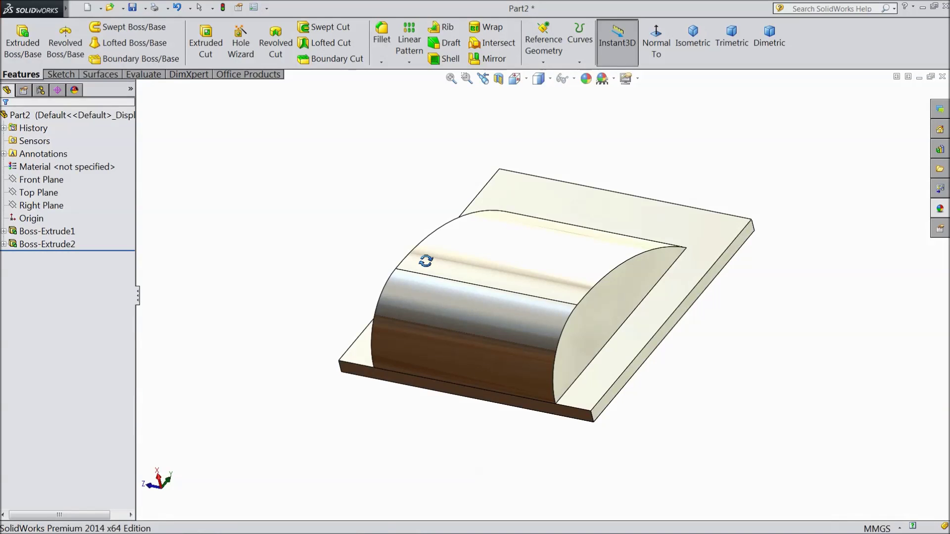
middle_drag(426, 261, 544, 243)
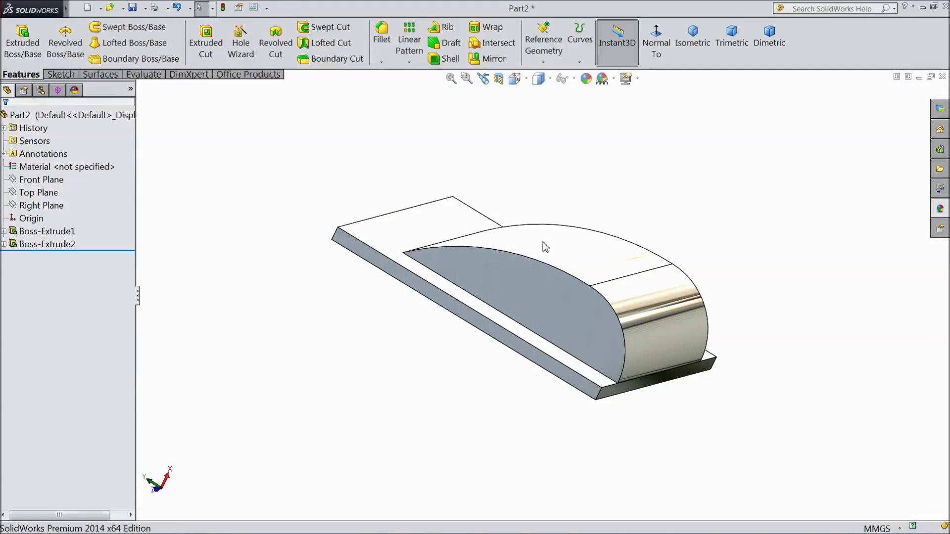
click(468, 316)
click(506, 290)
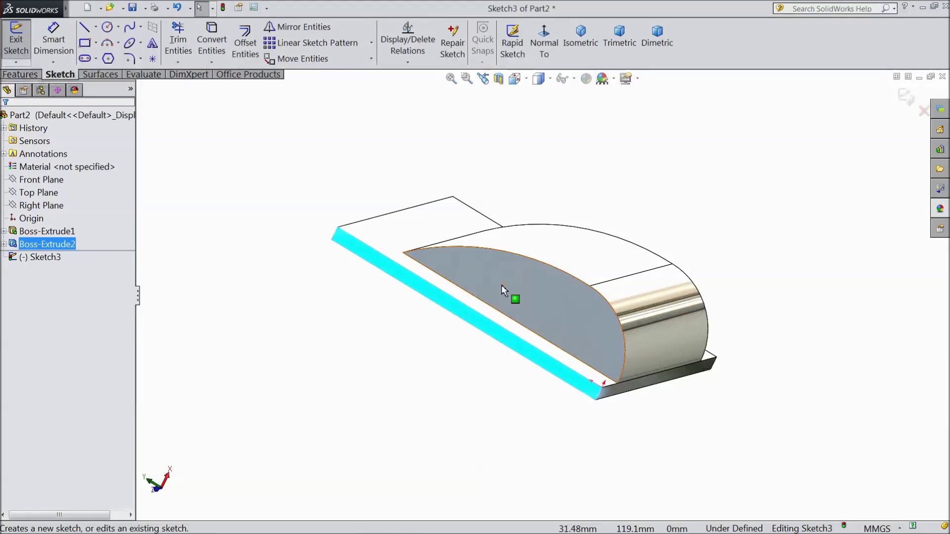
click(543, 42)
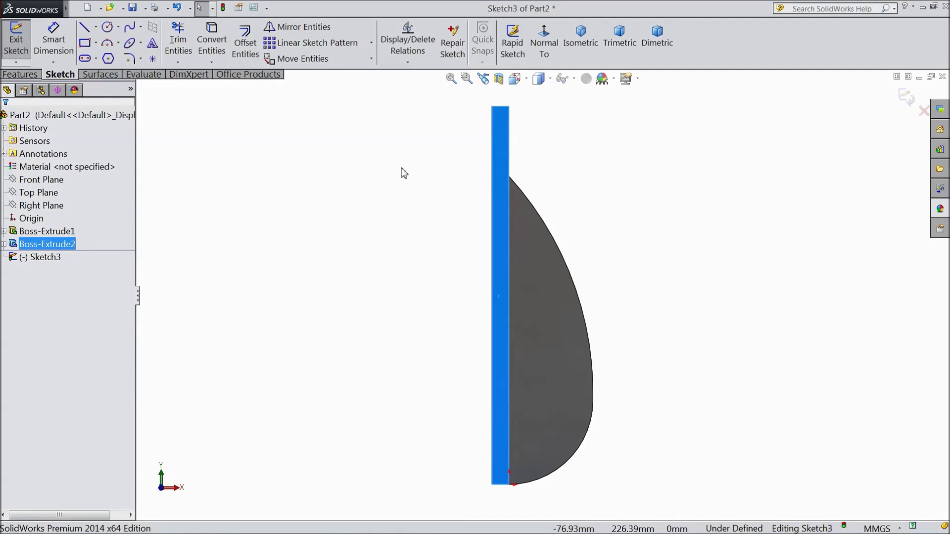
click(905, 98)
Start a sketch on the Front Plane and view it straight on
middle_drag(413, 153, 376, 170)
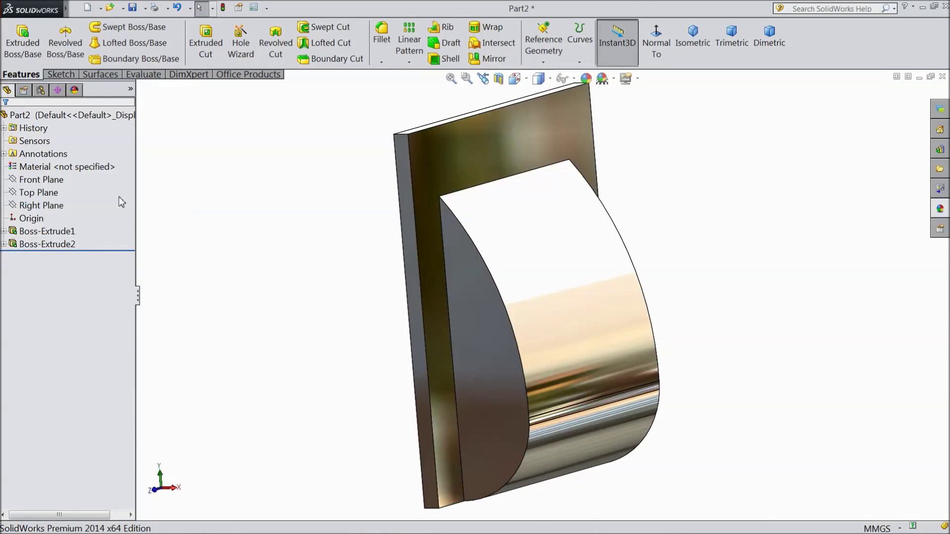
click(43, 181)
click(70, 159)
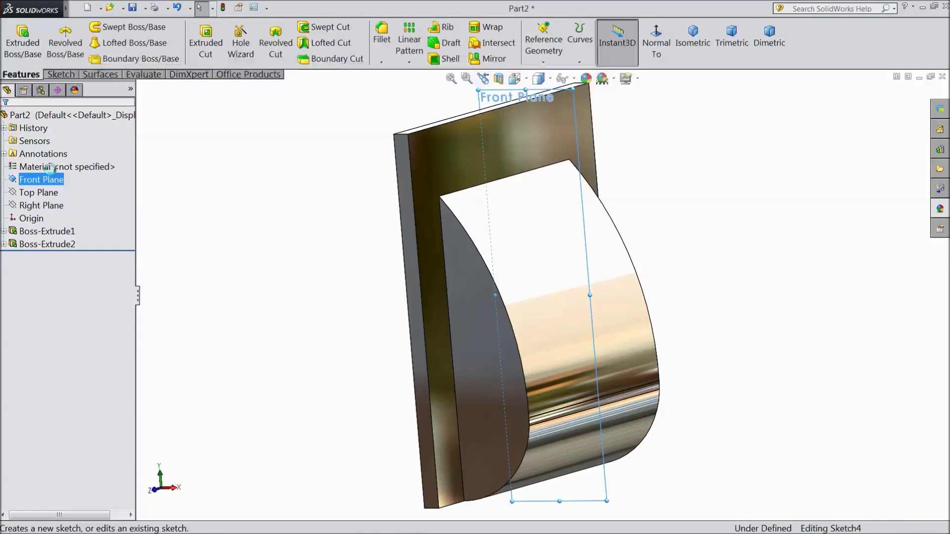
click(543, 49)
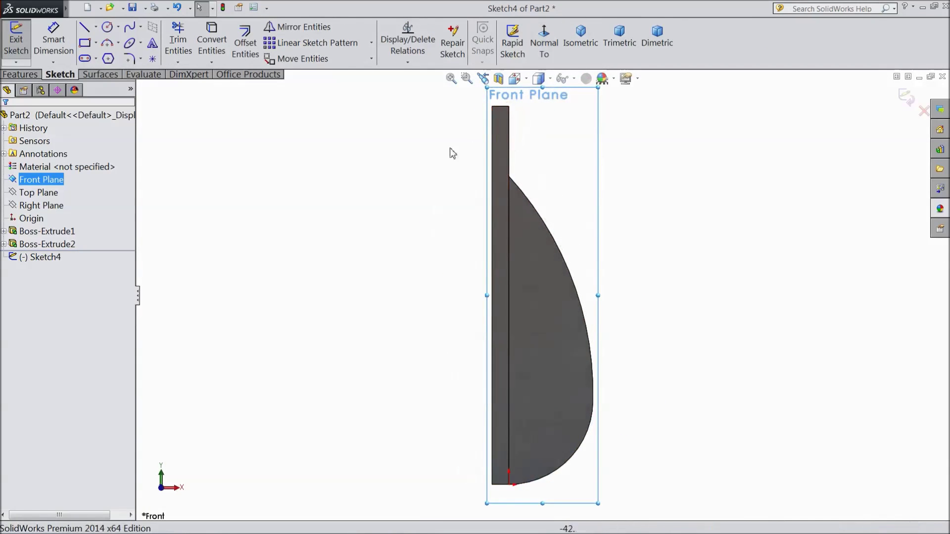
Sketch two upright corner rectangles, about 14 by 70 mm against the plate's front face and about 16 by 63 mm across the upper arc
click(85, 44)
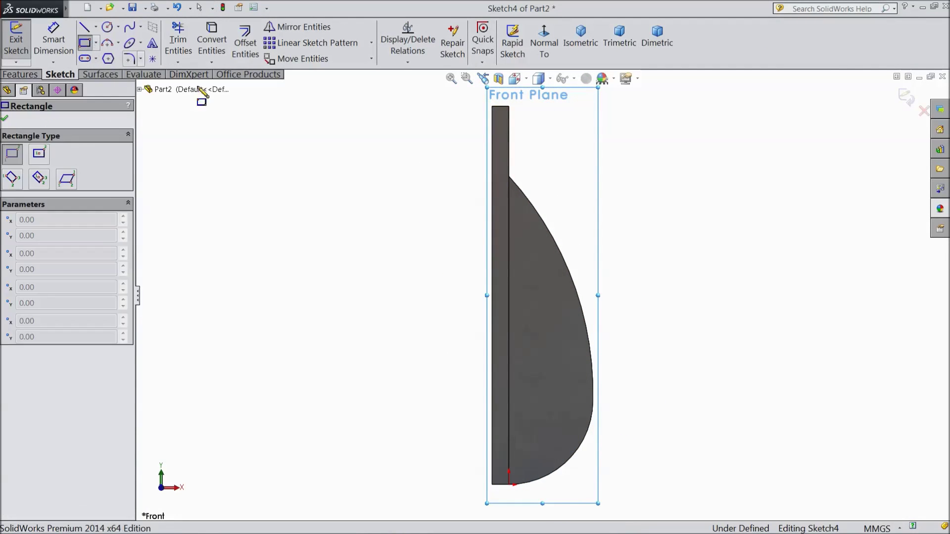
click(509, 144)
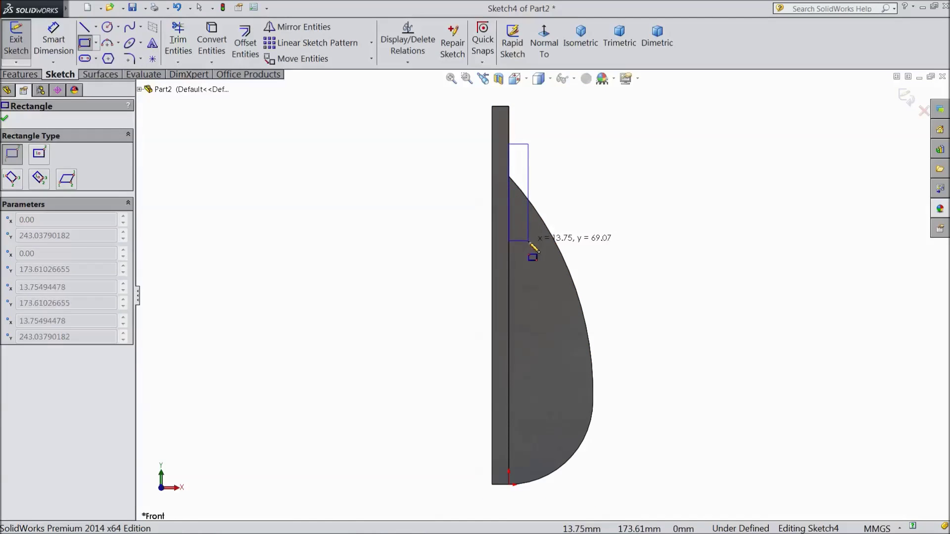
click(528, 242)
click(544, 203)
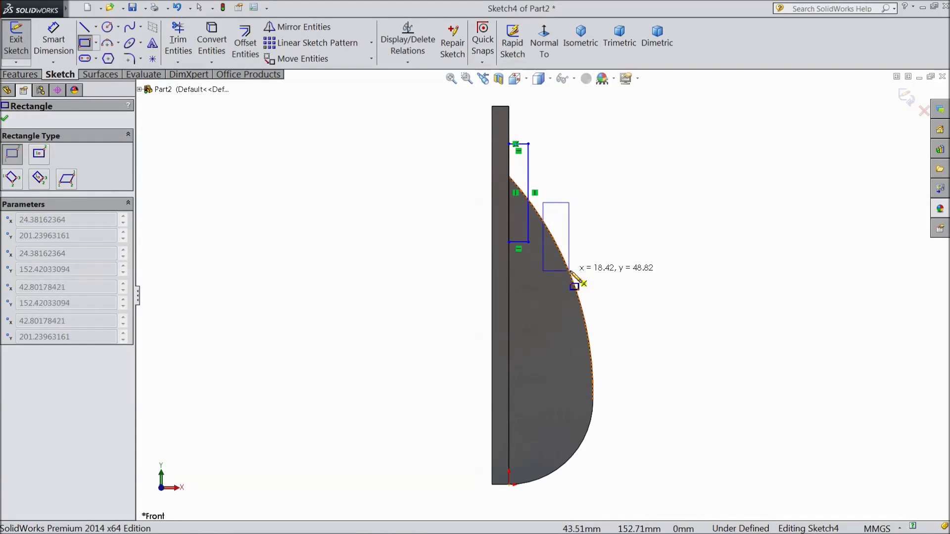
click(565, 292)
Dimension the width of the rectangle against the plate and set it to 12 mm
scroll(592, 206, down, 2)
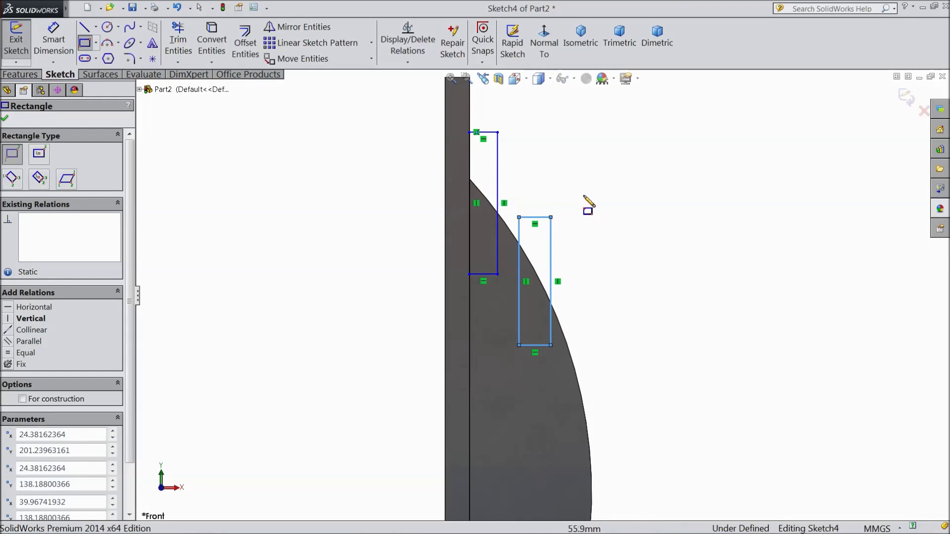
click(61, 42)
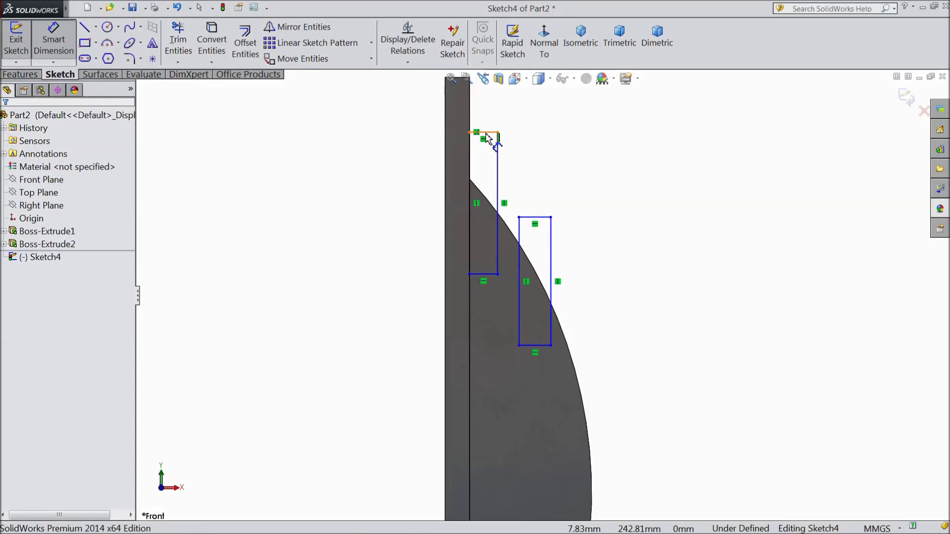
click(488, 139)
click(493, 107)
text(12)
click(432, 100)
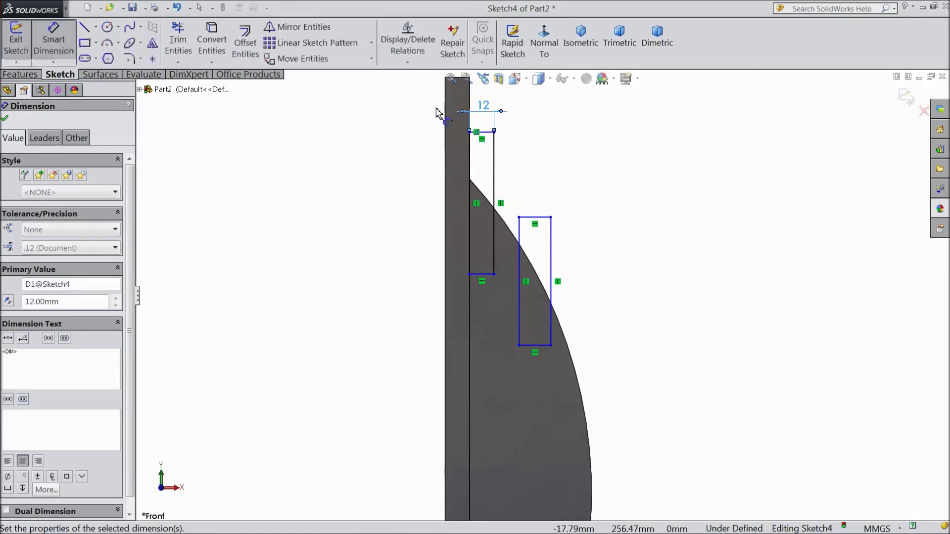
Dimension the vertical distance from that rectangle's top edge to the curved body's upper corner and set it to 30 mm
click(484, 132)
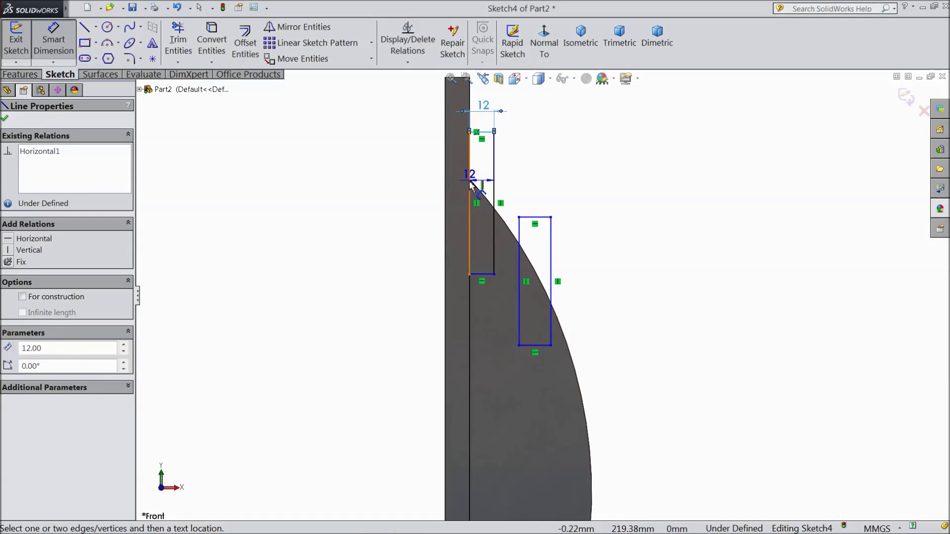
click(470, 179)
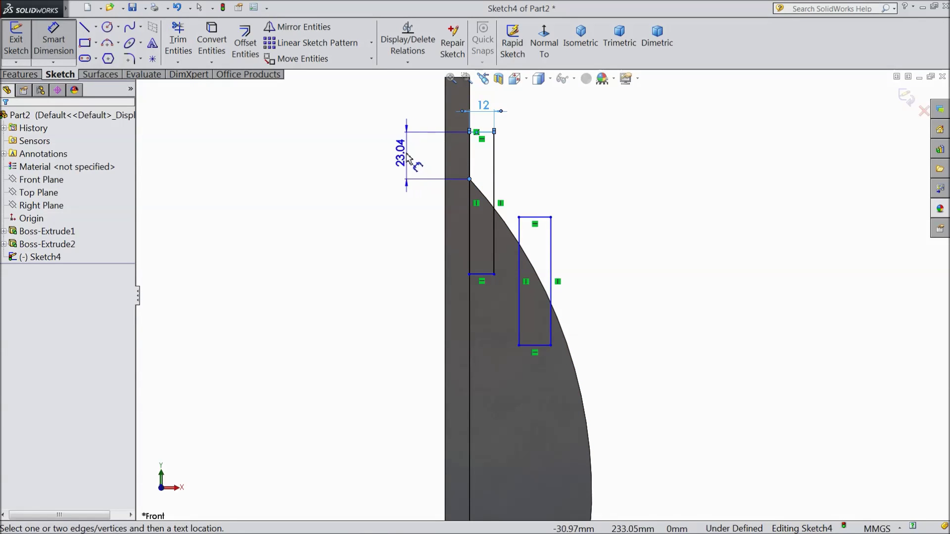
click(410, 161)
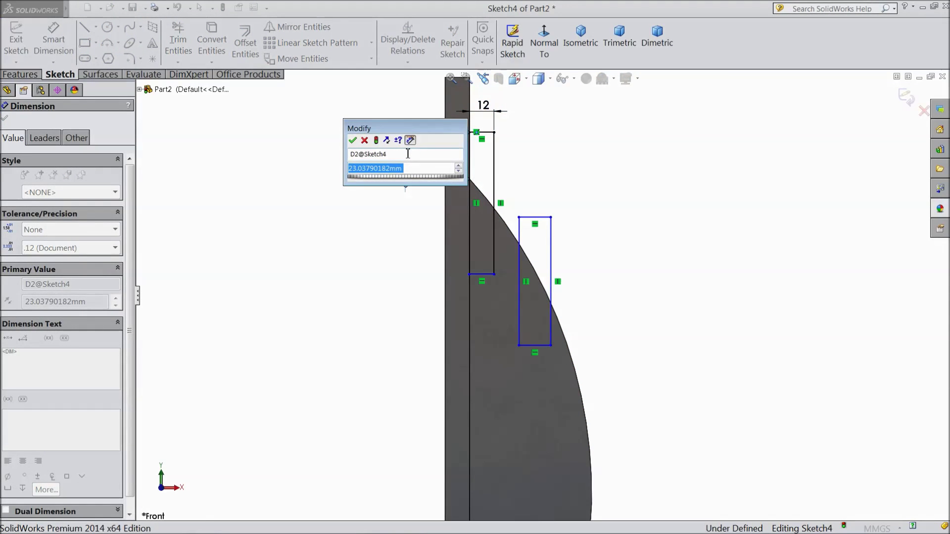
text(30)
click(353, 140)
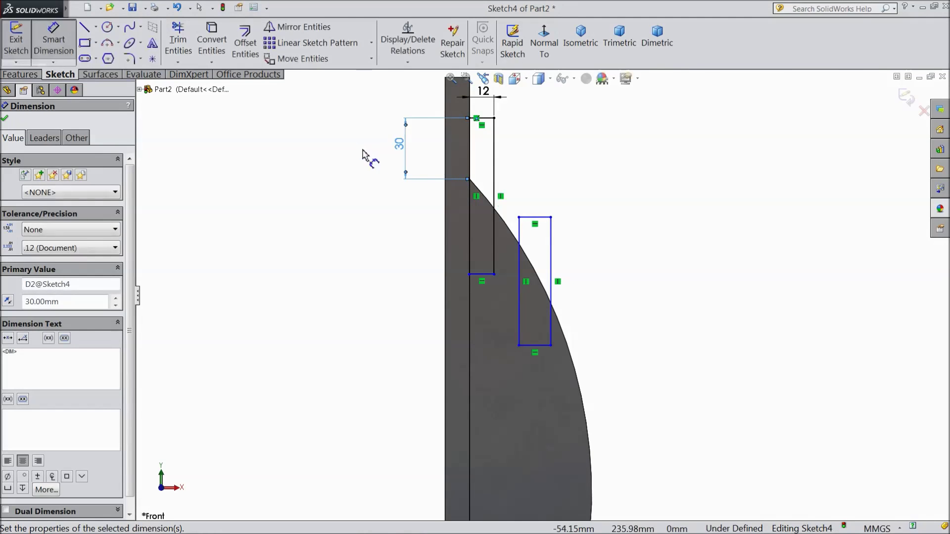
Dimension the width of the rectangle across the upper arc and set it to 18 mm
click(536, 220)
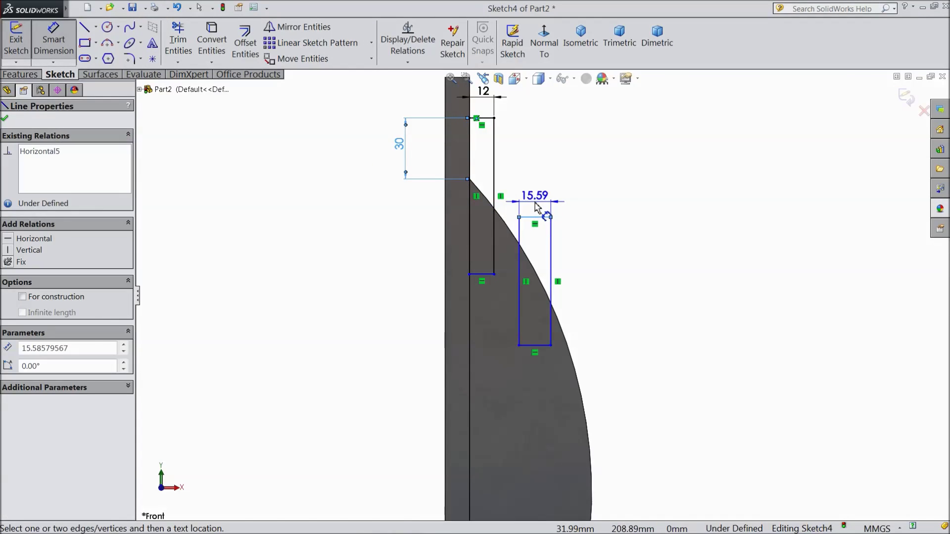
click(537, 204)
text(18)
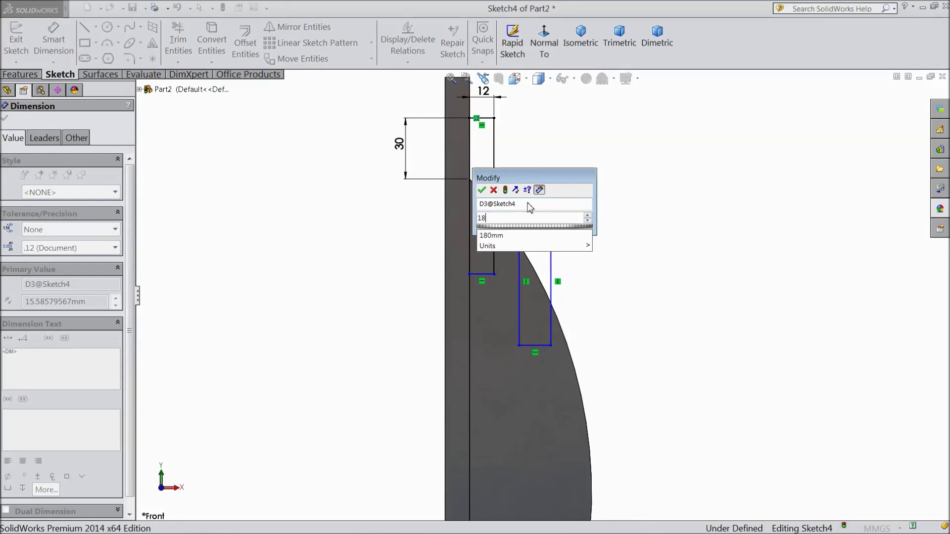
click(482, 191)
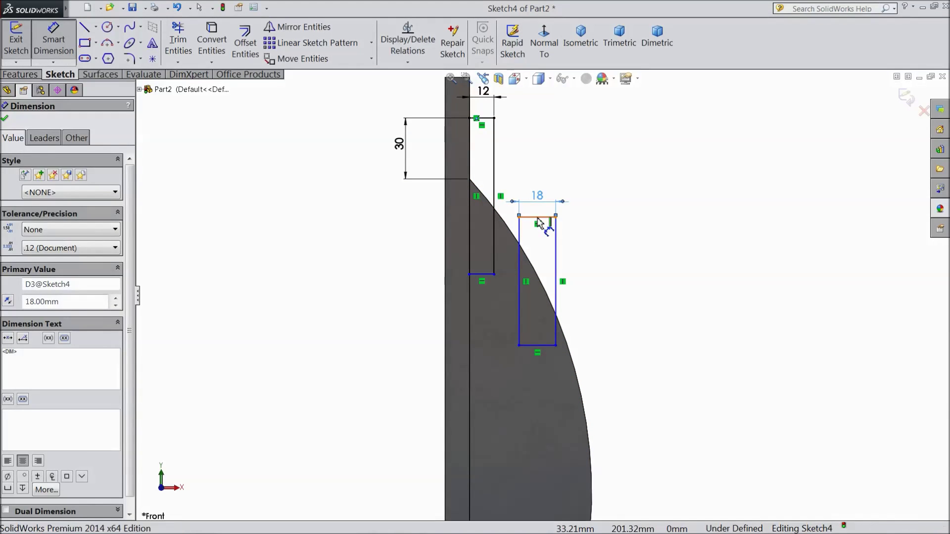
Dimension the vertical distance between the two rectangles' top edges and set it to 50 mm
click(542, 217)
click(485, 119)
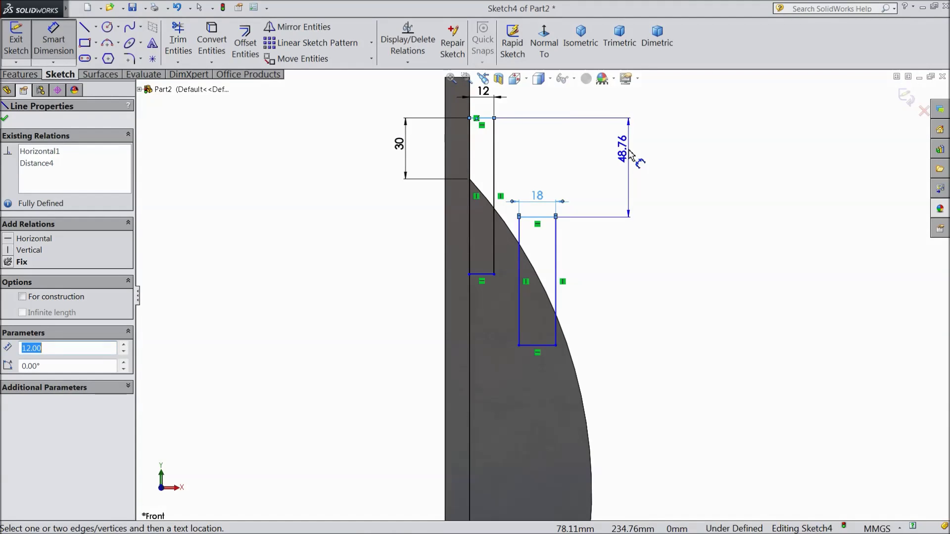
click(634, 170)
text(50)
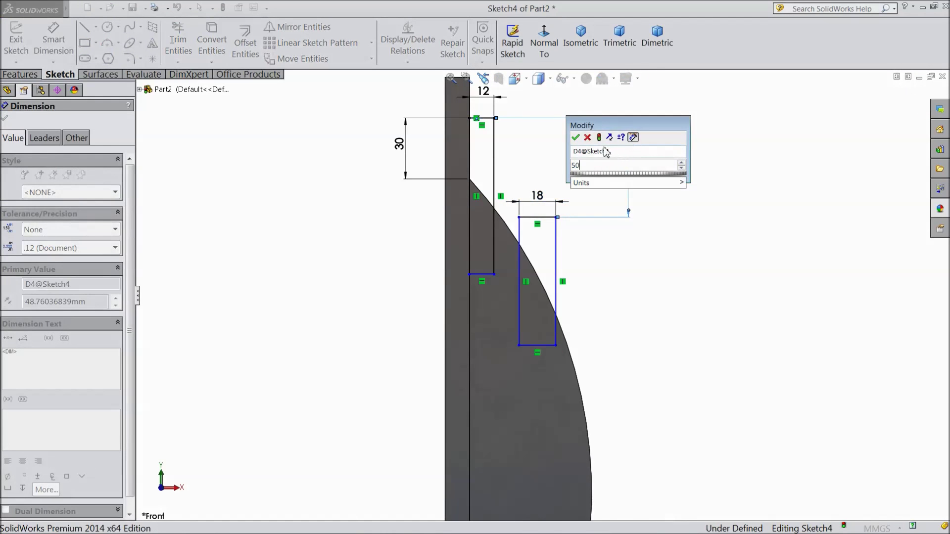
click(576, 137)
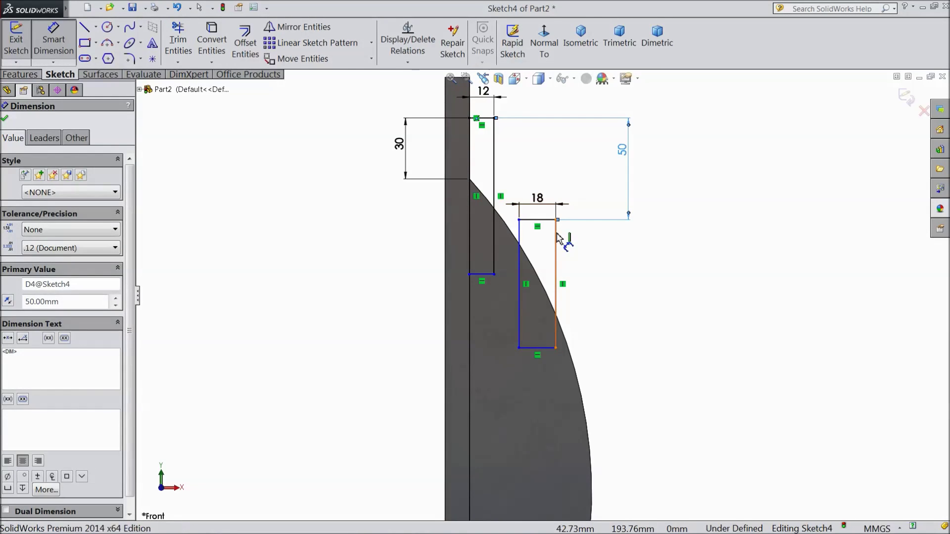
Dimension the horizontal distance from the lower rectangle's outer vertical edge to the plate face and set it to 35 mm
click(556, 237)
click(471, 112)
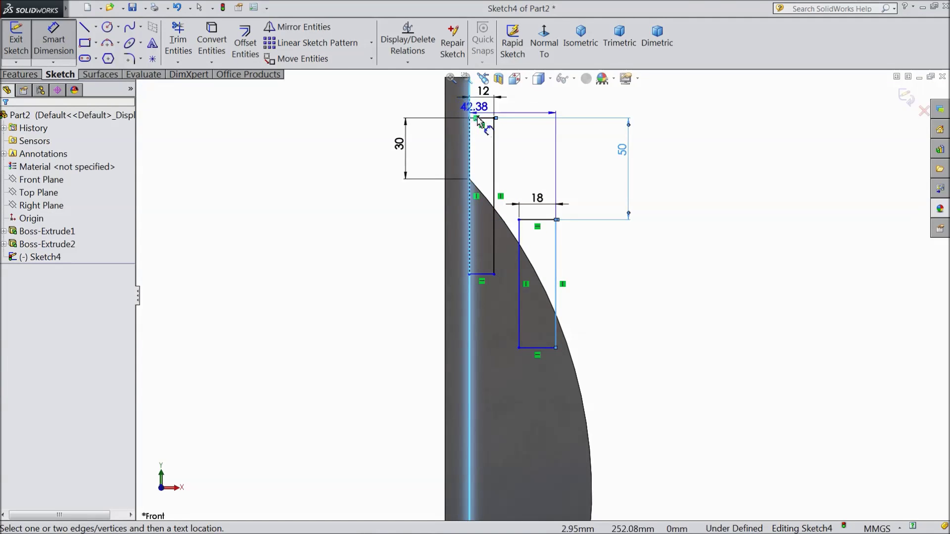
click(575, 173)
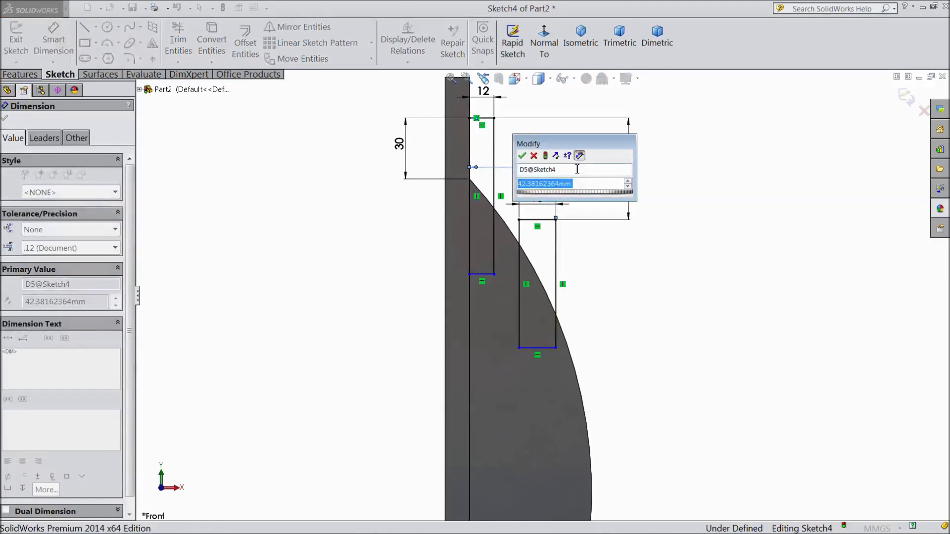
text(35)
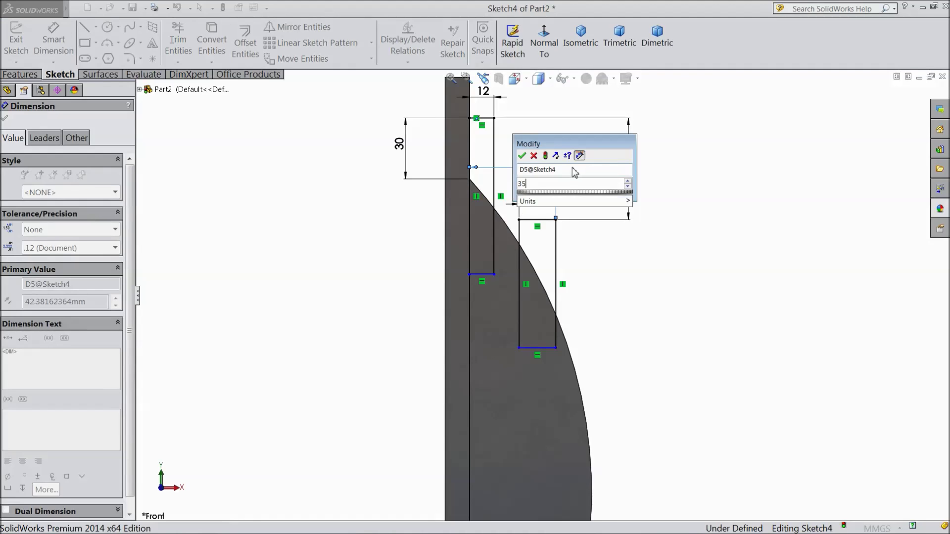
click(523, 156)
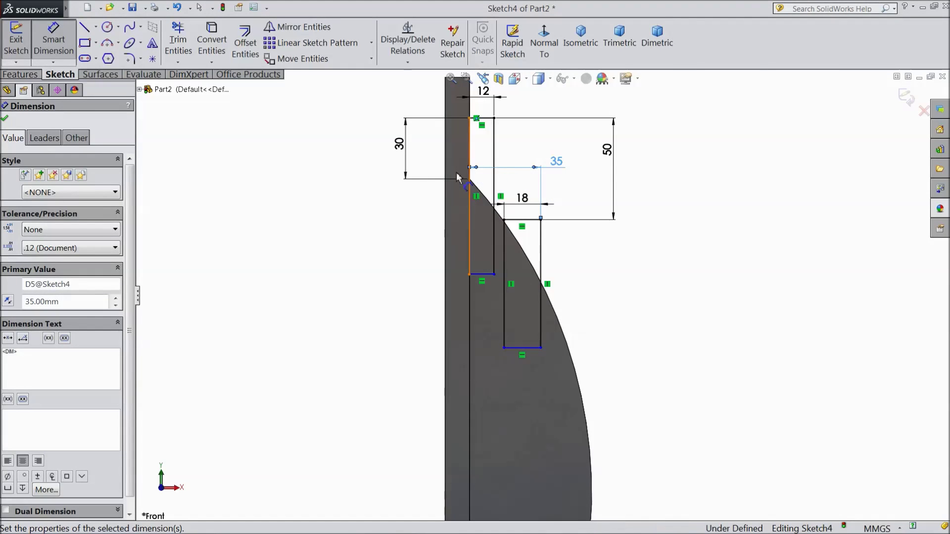
Extrude the two rectangles 120 mm in total with the Mid Plane end condition, keeping the result merged
click(19, 75)
click(22, 44)
mouse_move(351, 189)
middle_down()
mouse_move(282, 144)
mouse_move(324, 212)
mouse_move(276, 166)
mouse_move(284, 171)
middle_up()
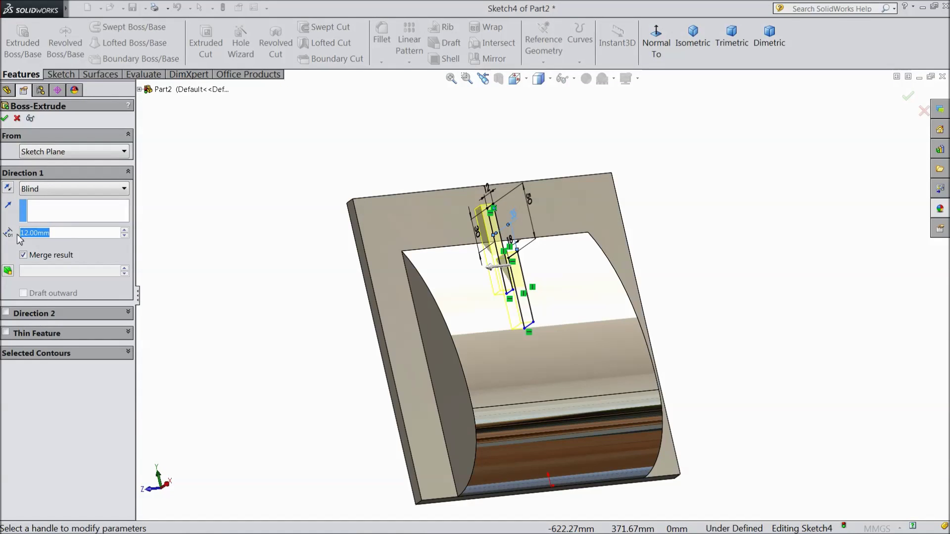
text(120)
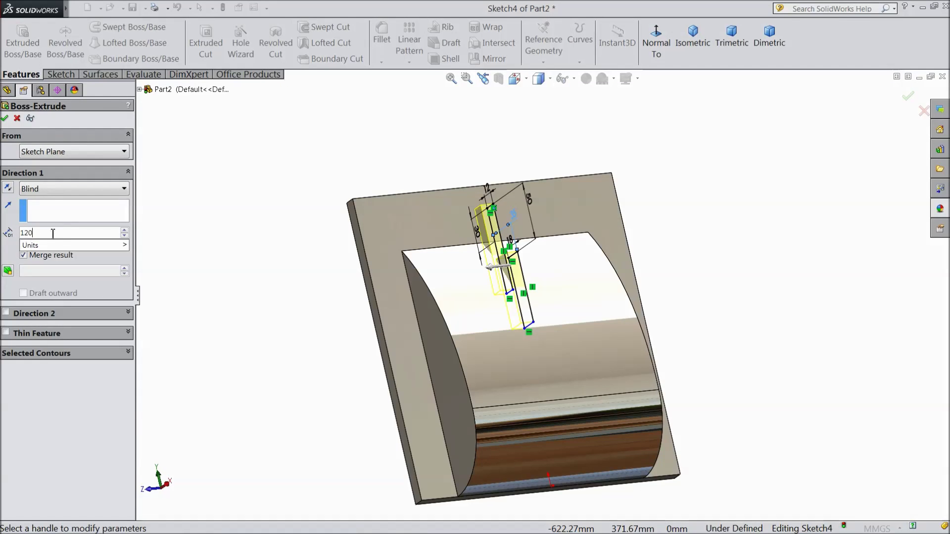
key(Return)
click(66, 189)
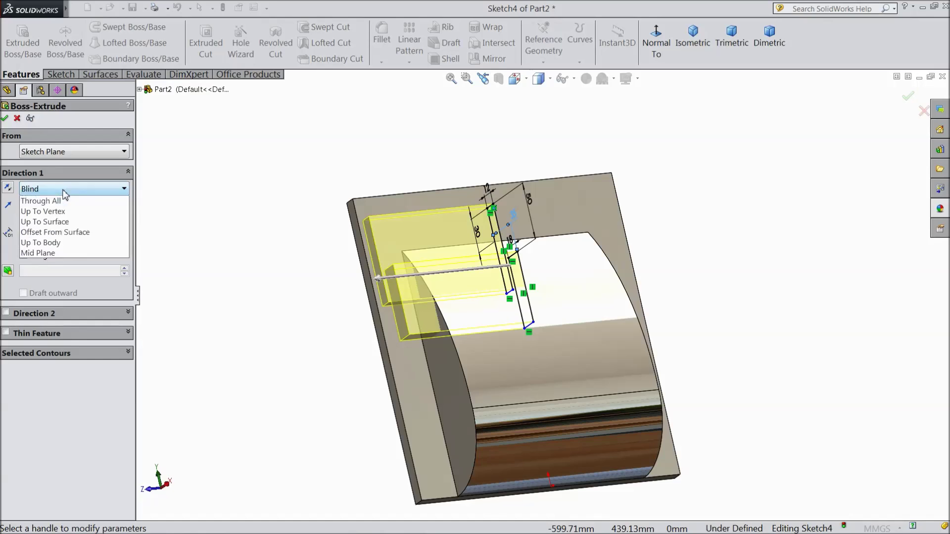
click(53, 264)
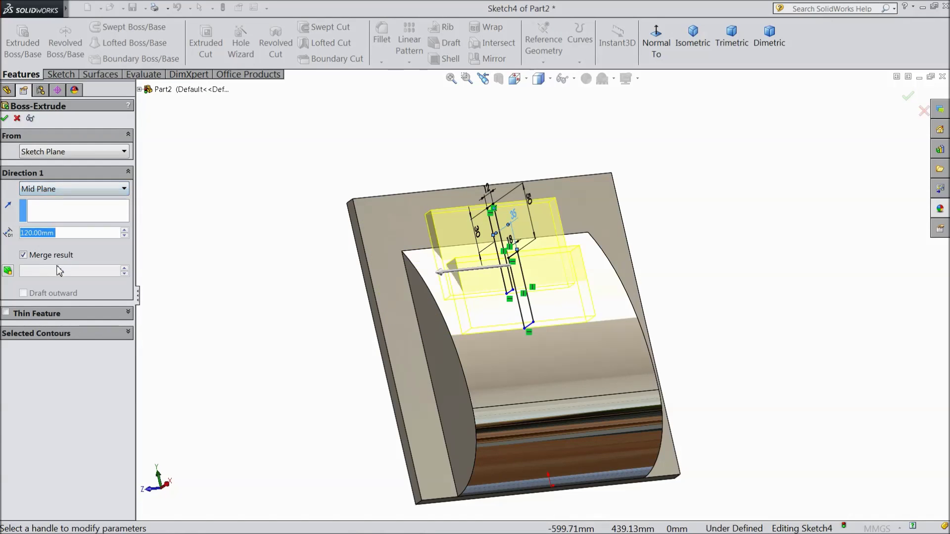
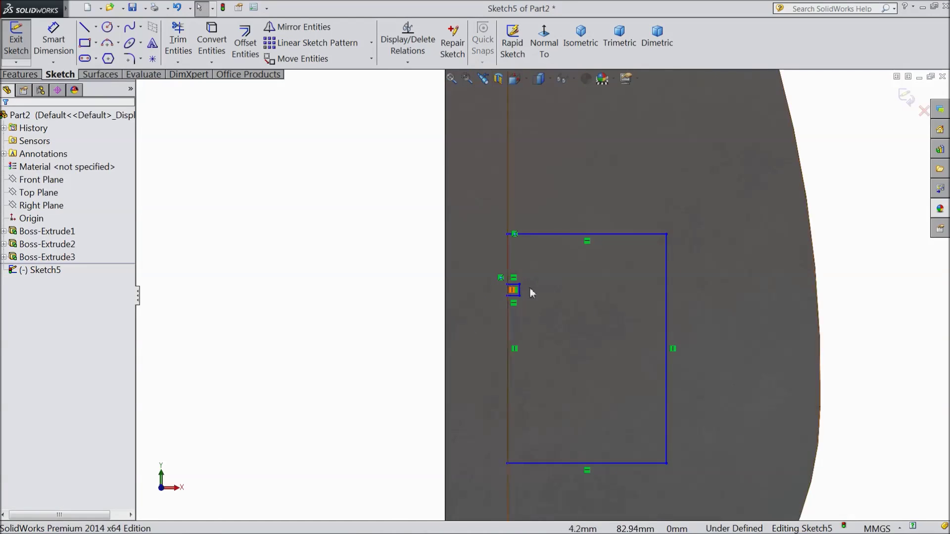
Delete the tiny stray rectangle on the plate edge from the sketch on the curved body's side
click(513, 301)
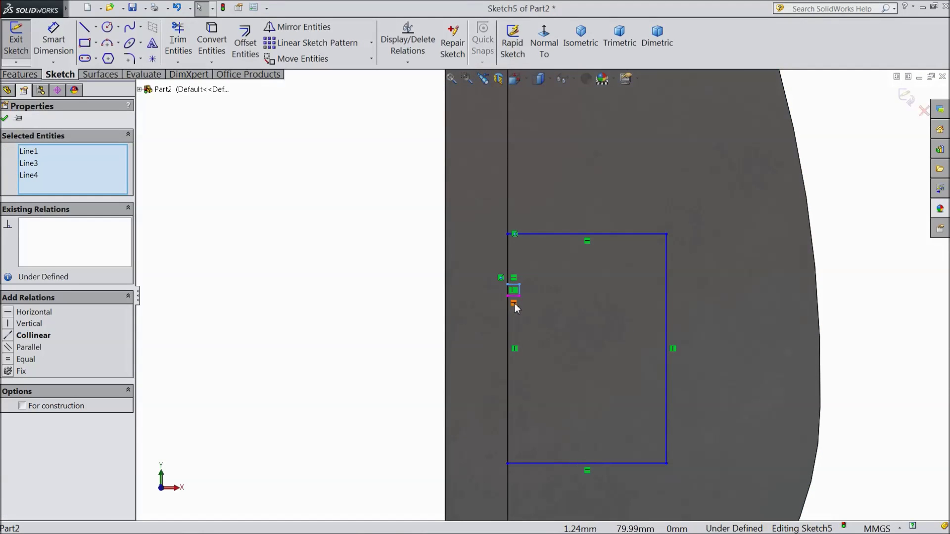
key(Delete)
click(508, 296)
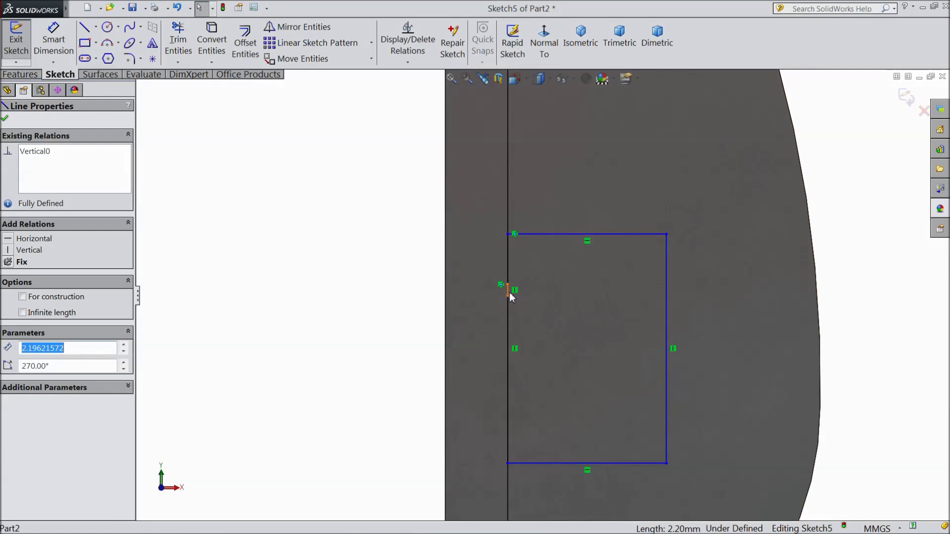
key(Escape)
scroll(524, 295, up, 2)
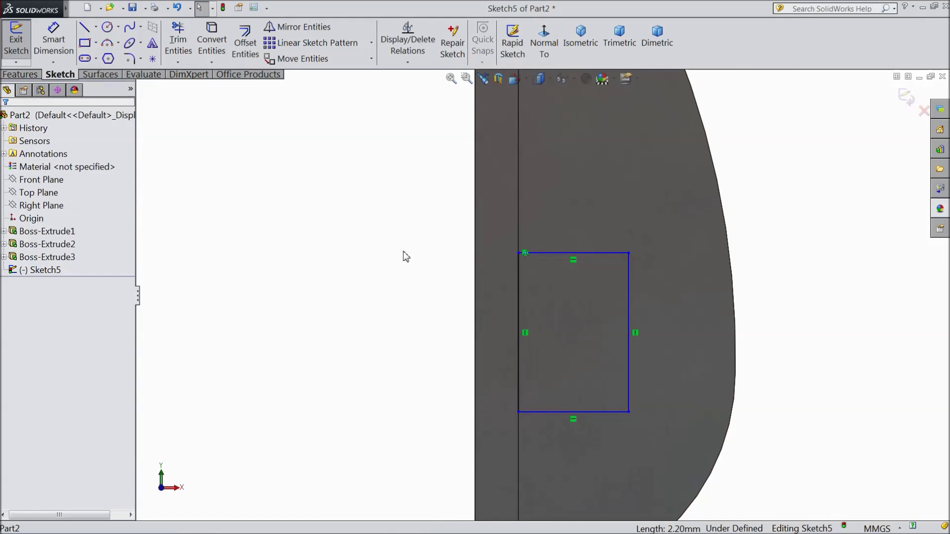
Make the rectangle's outer vertical edge construction geometry and cap it with a tangent three-point semicircular arc of about 22 mm radius
click(629, 311)
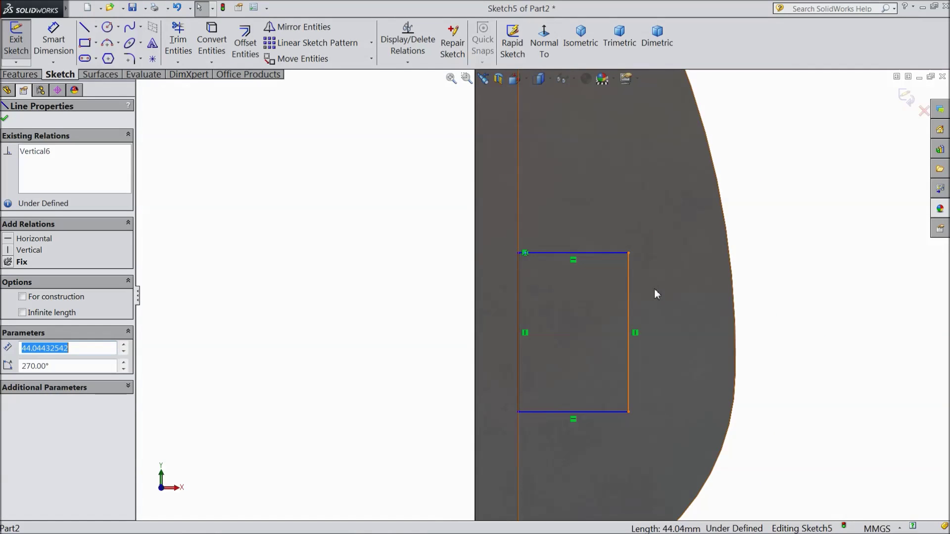
click(122, 61)
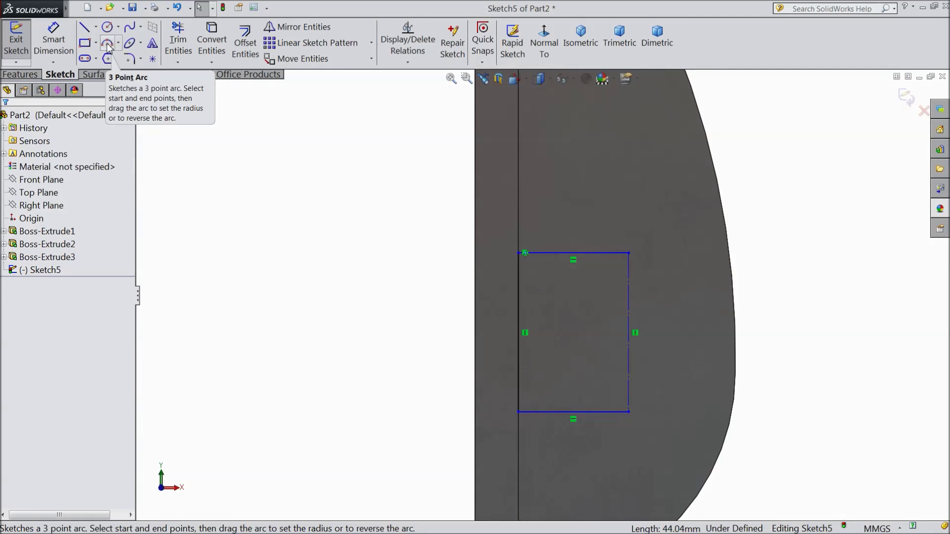
click(107, 45)
click(629, 253)
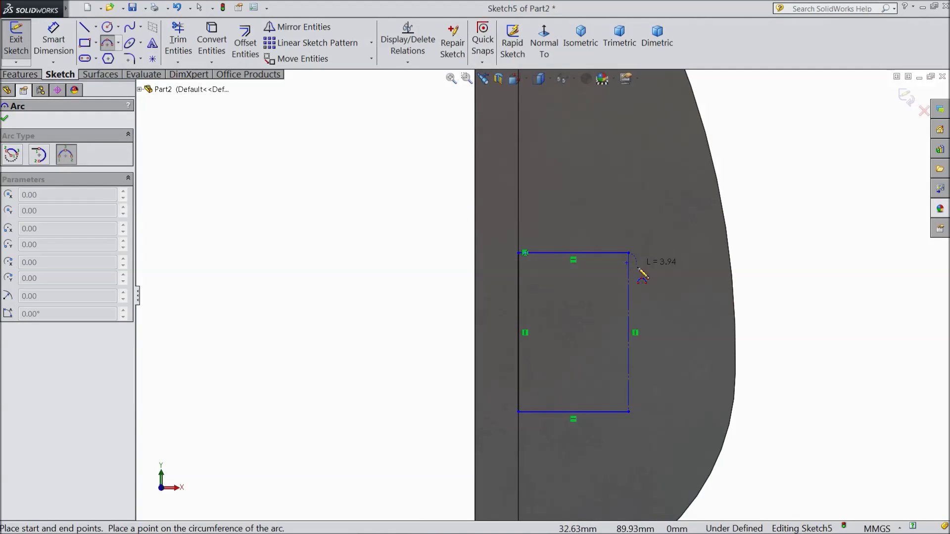
click(629, 412)
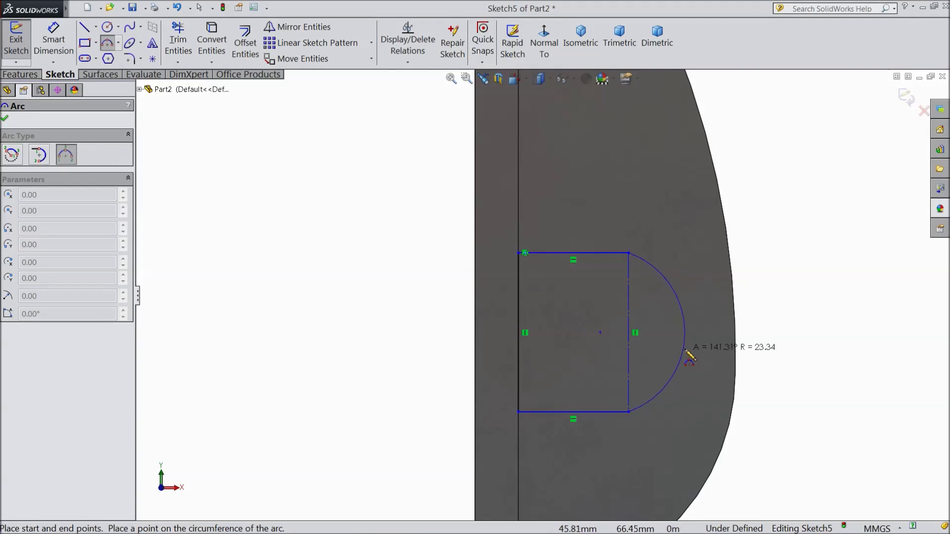
click(709, 343)
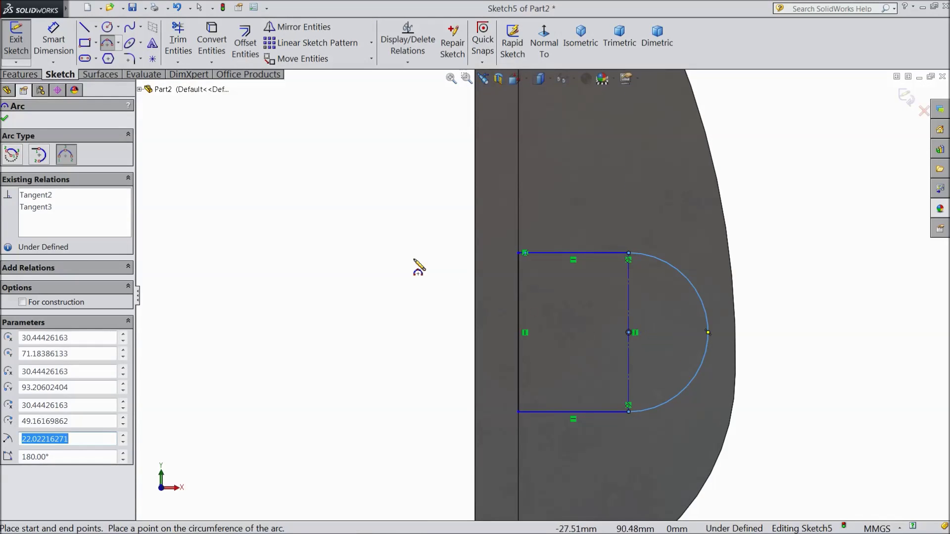
Dimension the vertical distance from the origin to the arc's centre and set it to 65 mm
click(55, 47)
scroll(465, 302, up, 2)
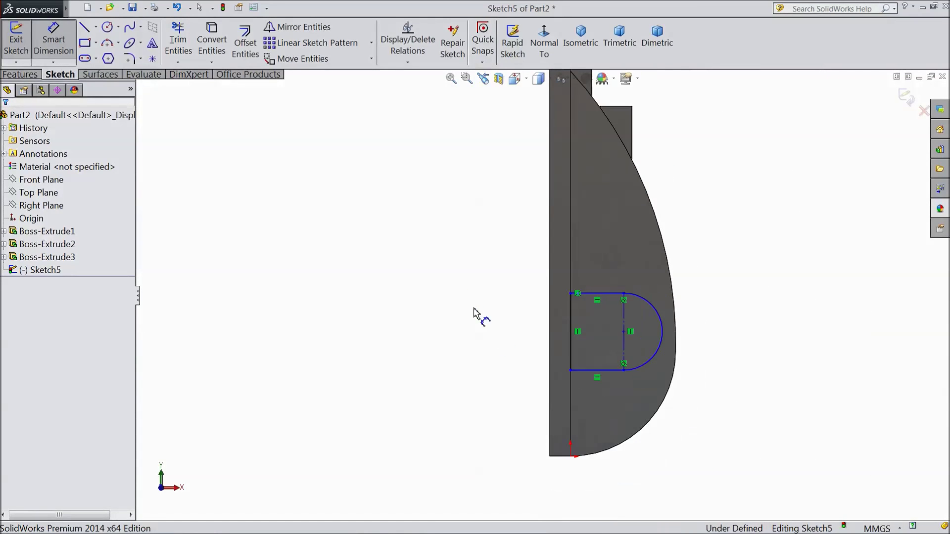
scroll(618, 440, down, 2)
click(618, 268)
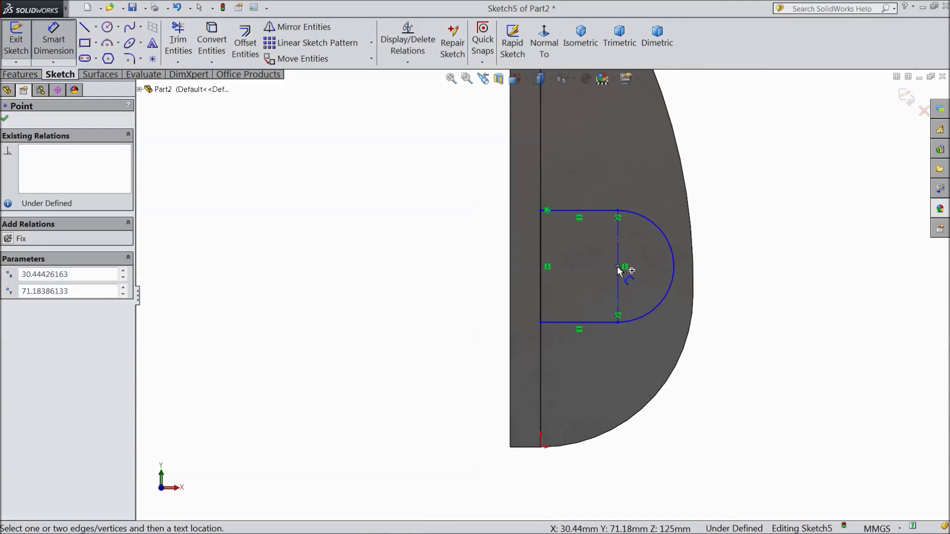
click(541, 447)
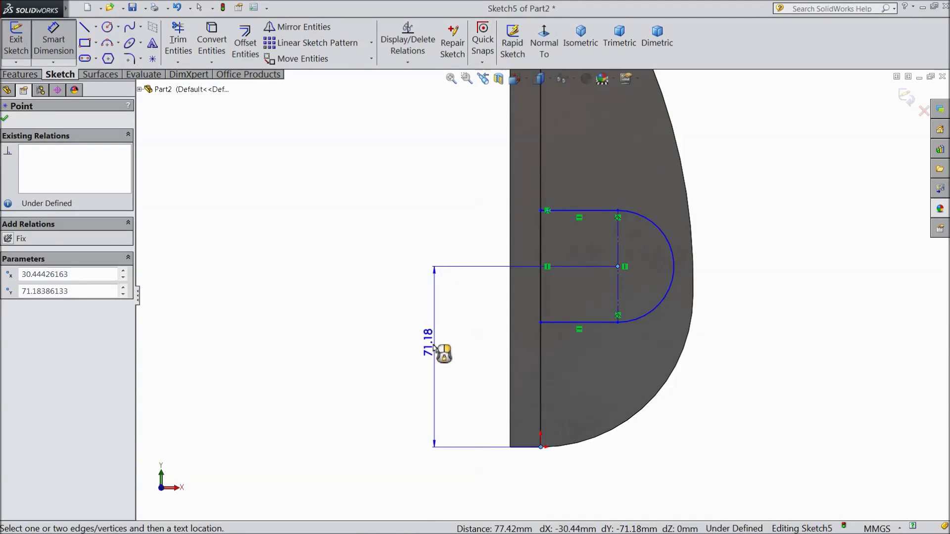
click(435, 355)
text(65)
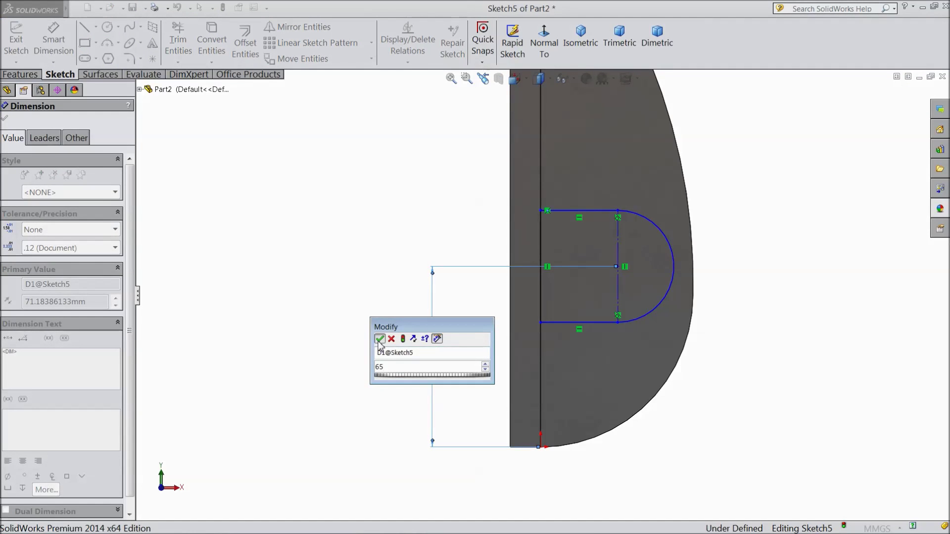
click(380, 339)
Dimension the radius of the arc on the rounded profile and set it to 20 mm
click(674, 298)
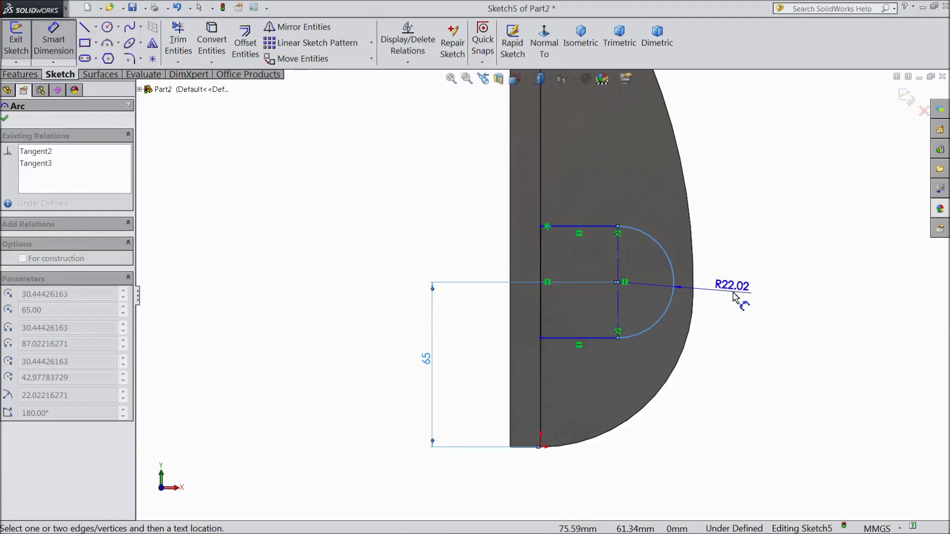
click(748, 297)
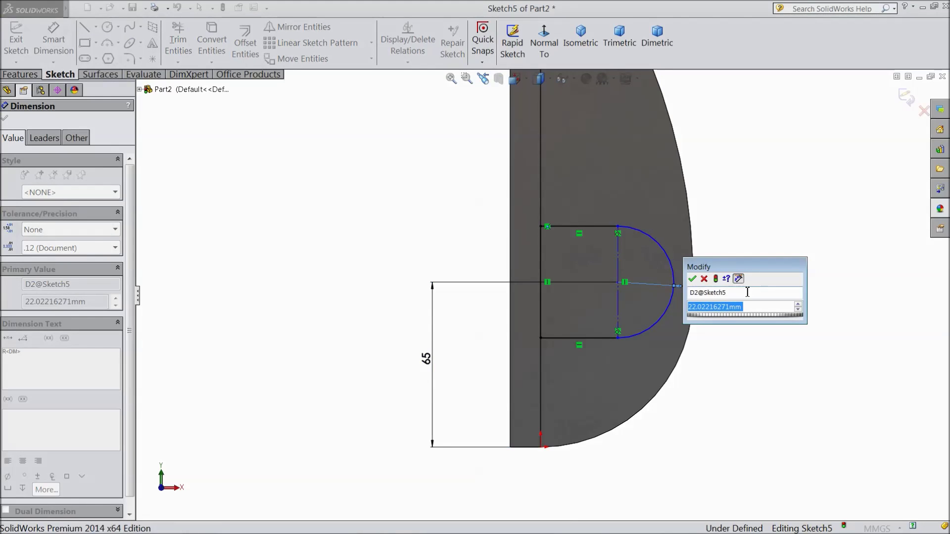
text(20)
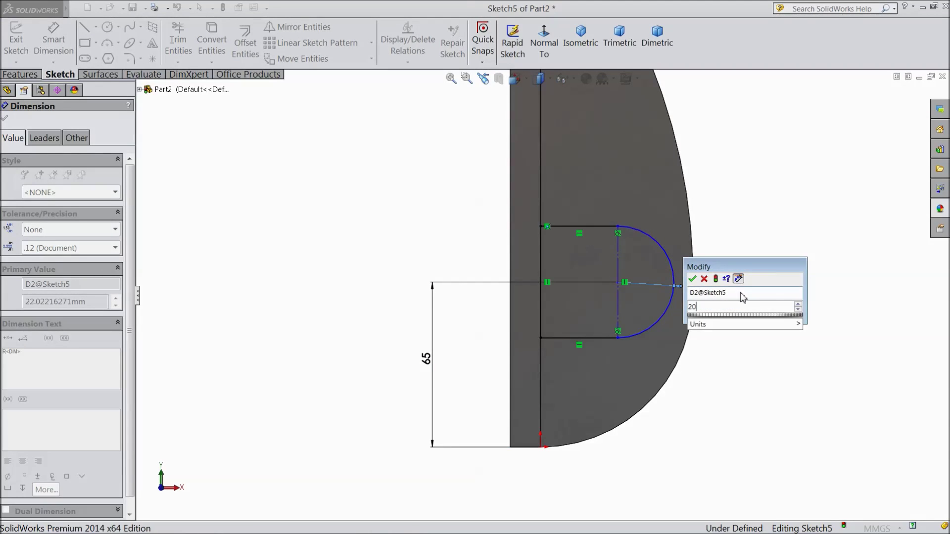
click(692, 279)
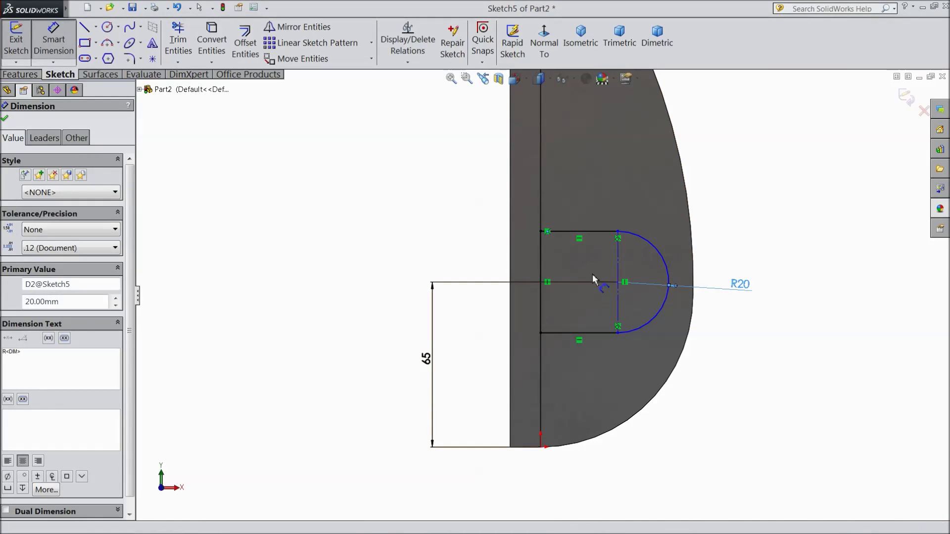
Draw a three-point semicircular arc of about 18 mm radius with both ends on the plate edge, near the curved body's upper corner
scroll(551, 272, up, 5)
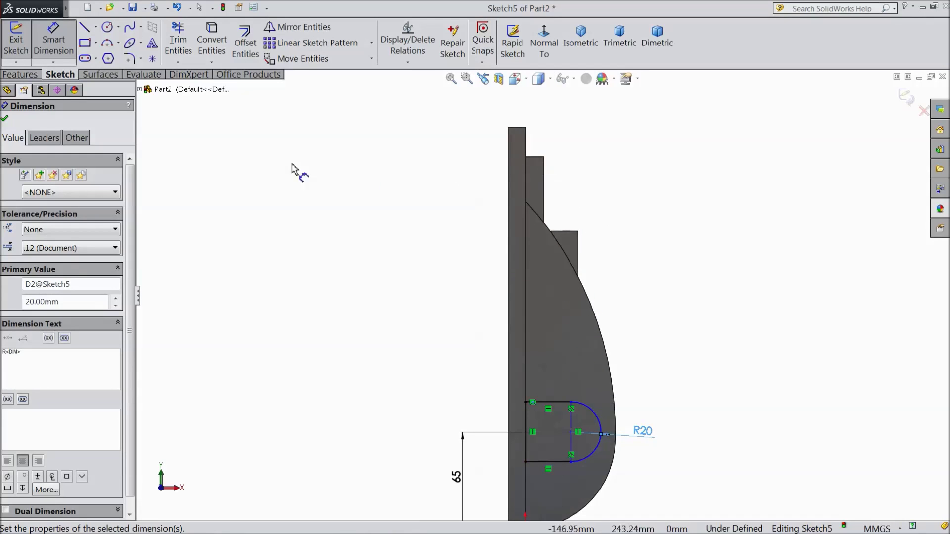
click(85, 44)
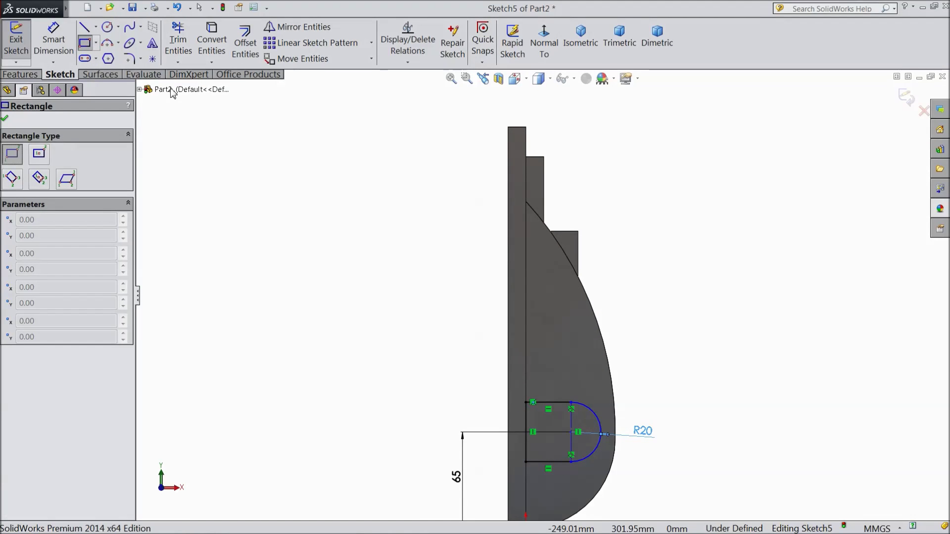
click(119, 43)
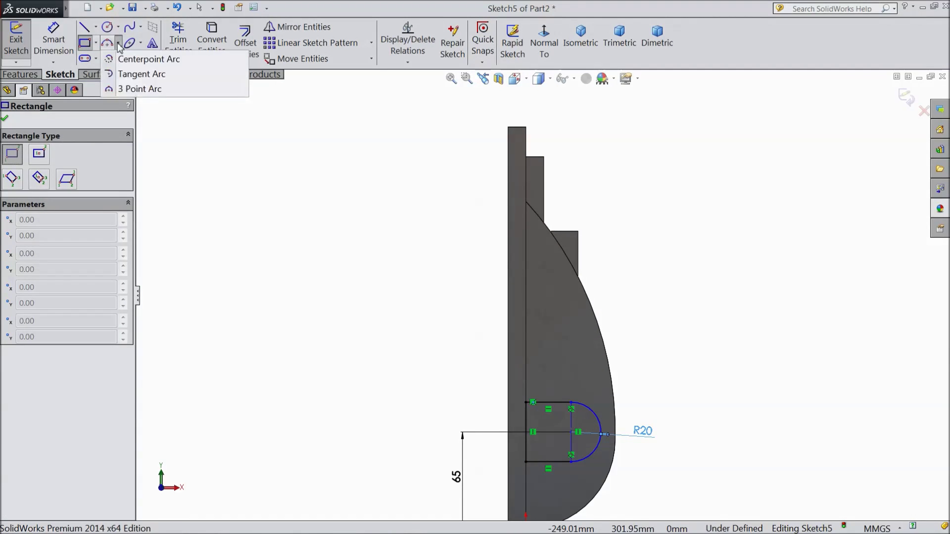
click(133, 85)
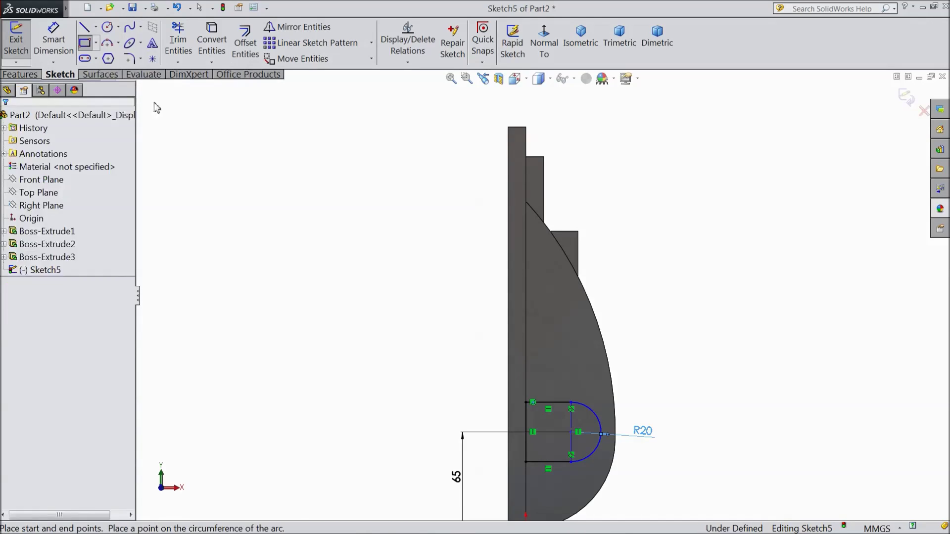
click(528, 178)
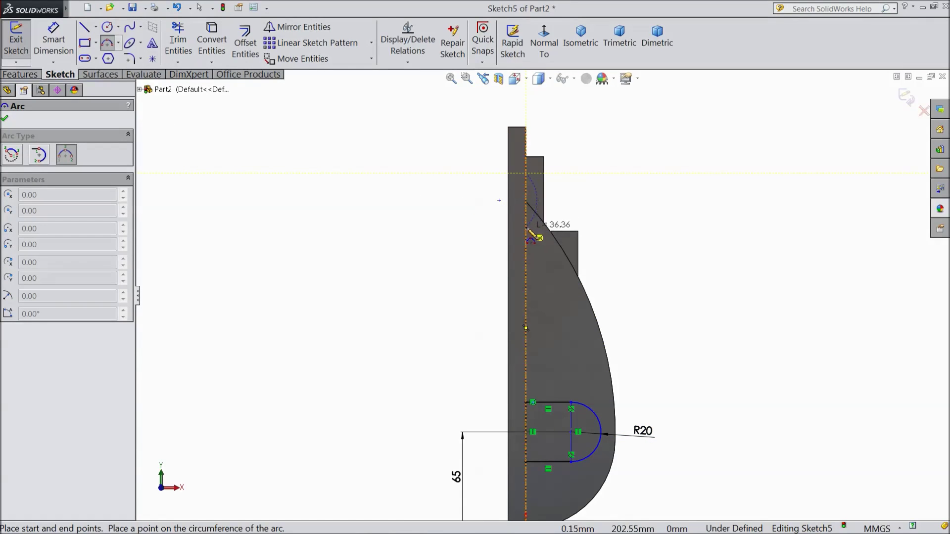
click(527, 228)
click(558, 211)
Dimension the vertical distance from the upper block's top edge to the new arc's centre and set it to 60 mm
scroll(558, 211, down, 1)
scroll(555, 205, down, 1)
click(53, 42)
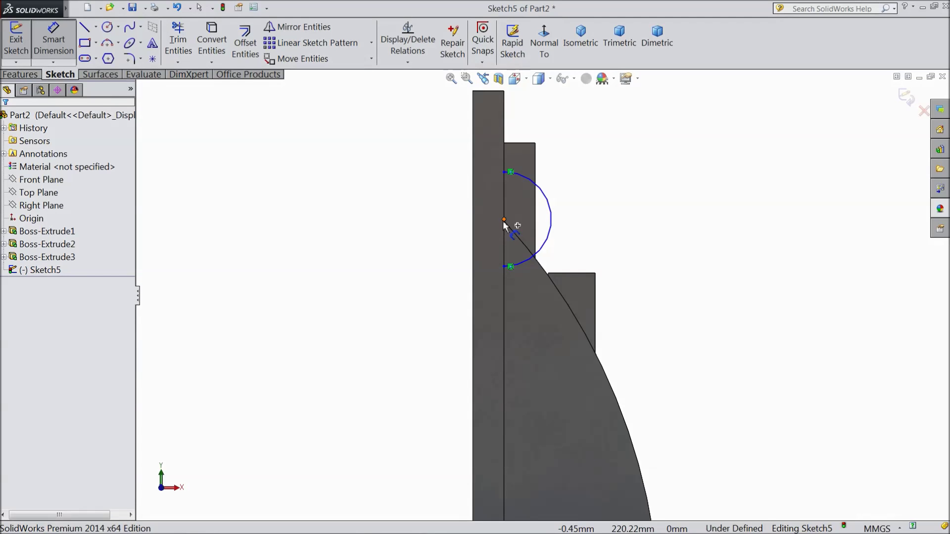
click(505, 221)
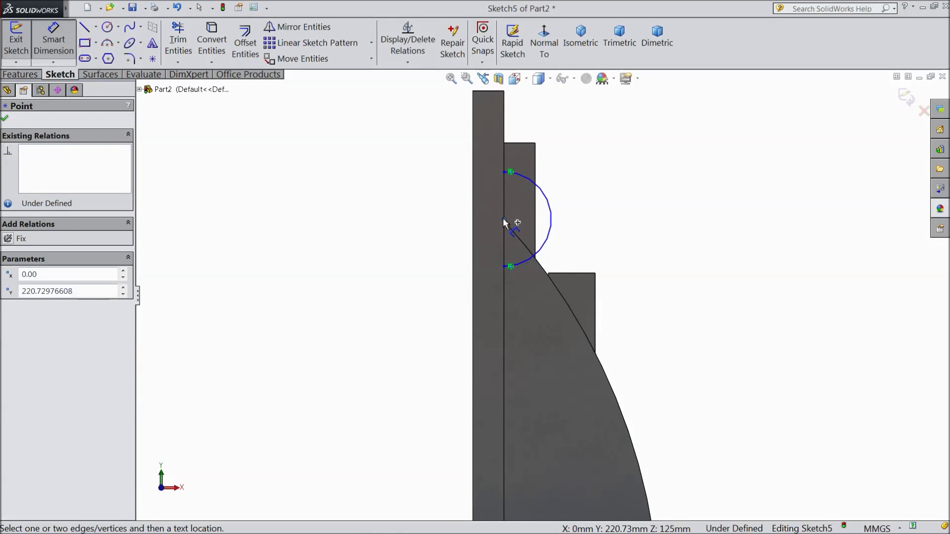
click(504, 143)
click(430, 191)
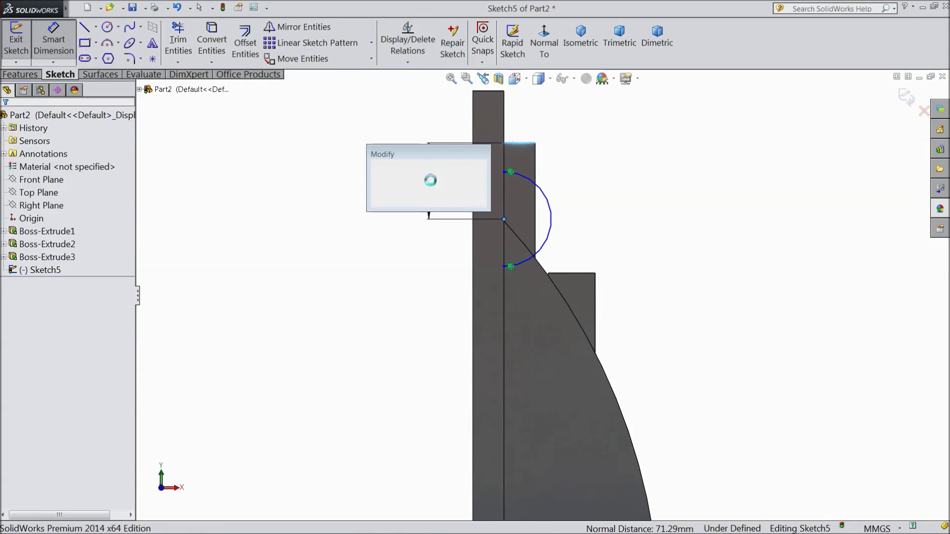
text(60)
click(377, 168)
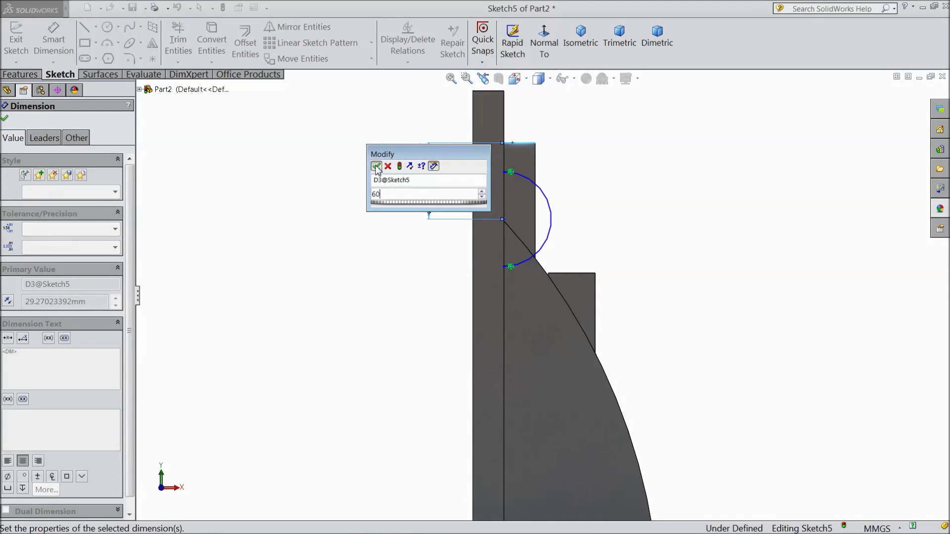
Dimension the radius of the upper semicircular arc and set it to 15 mm
click(553, 303)
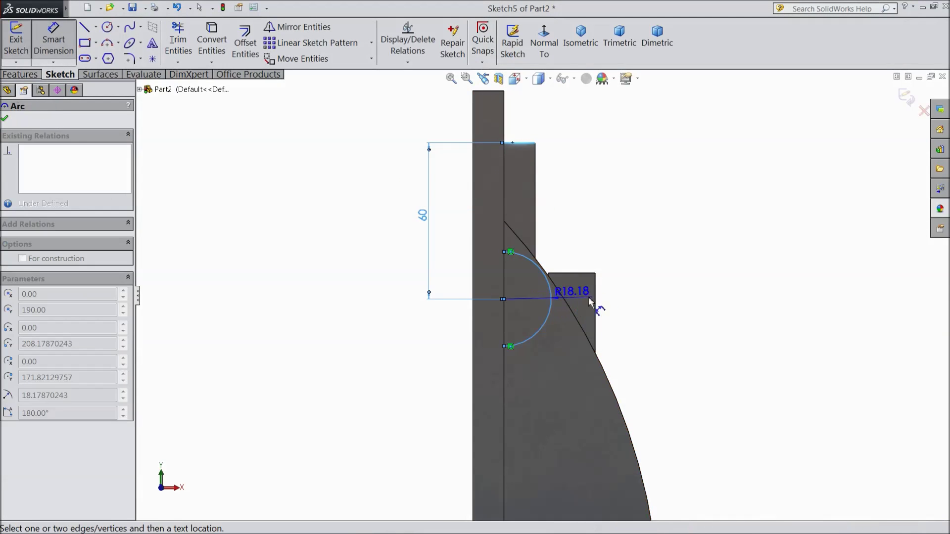
click(646, 307)
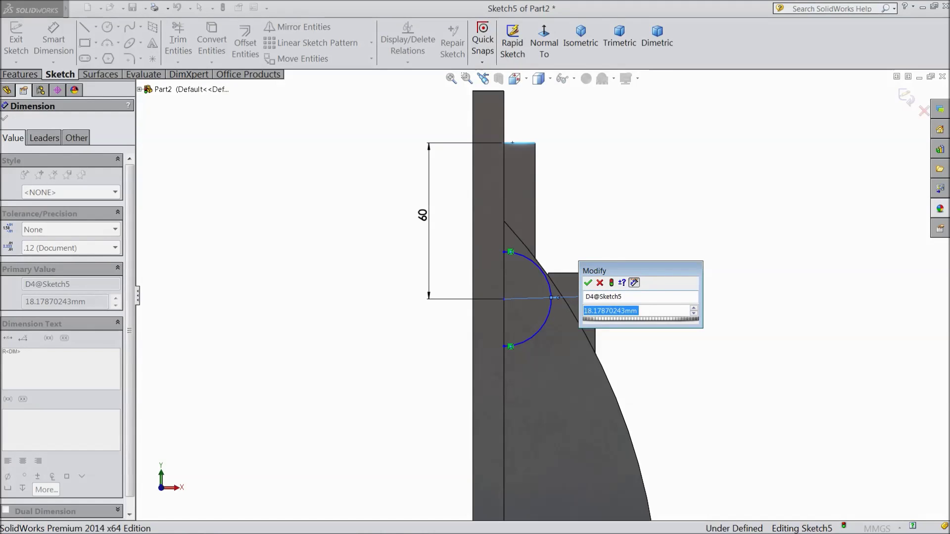
text(15)
click(588, 284)
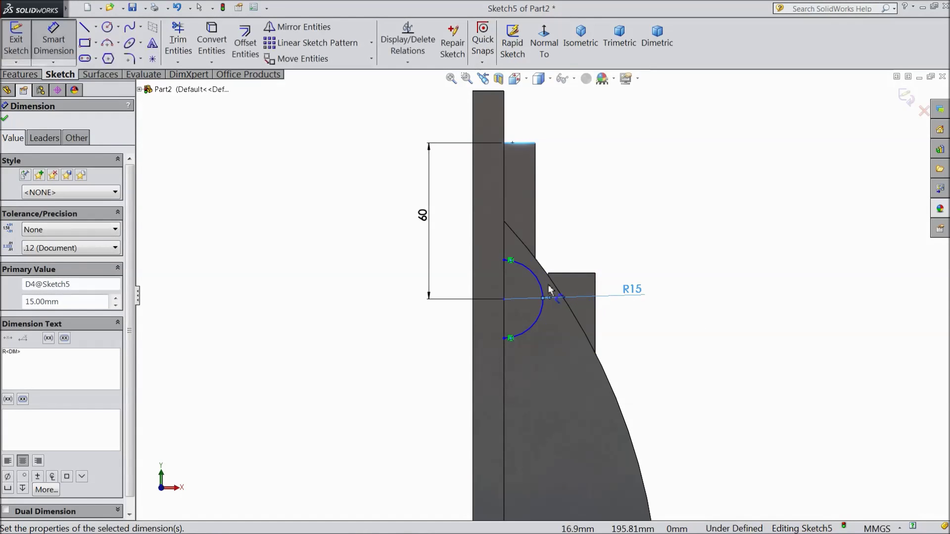
click(5, 120)
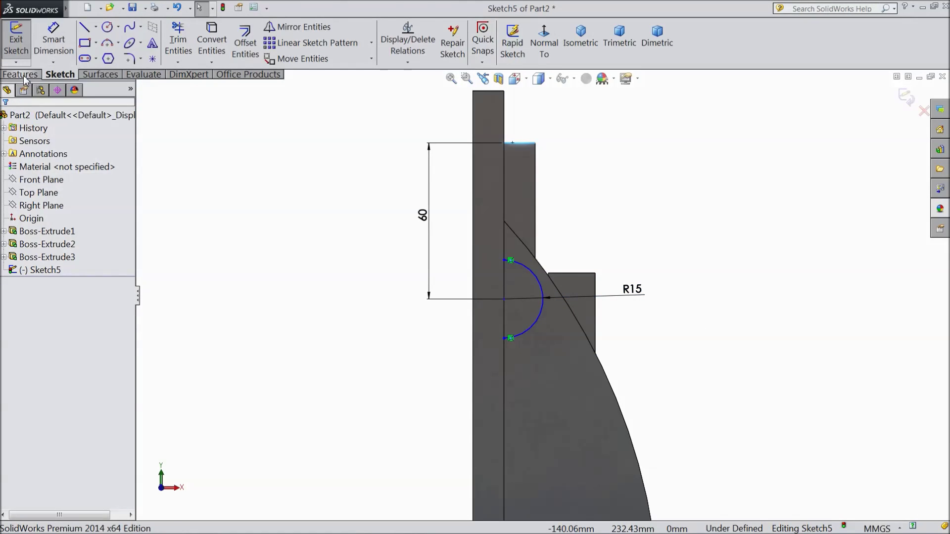
click(25, 74)
click(23, 42)
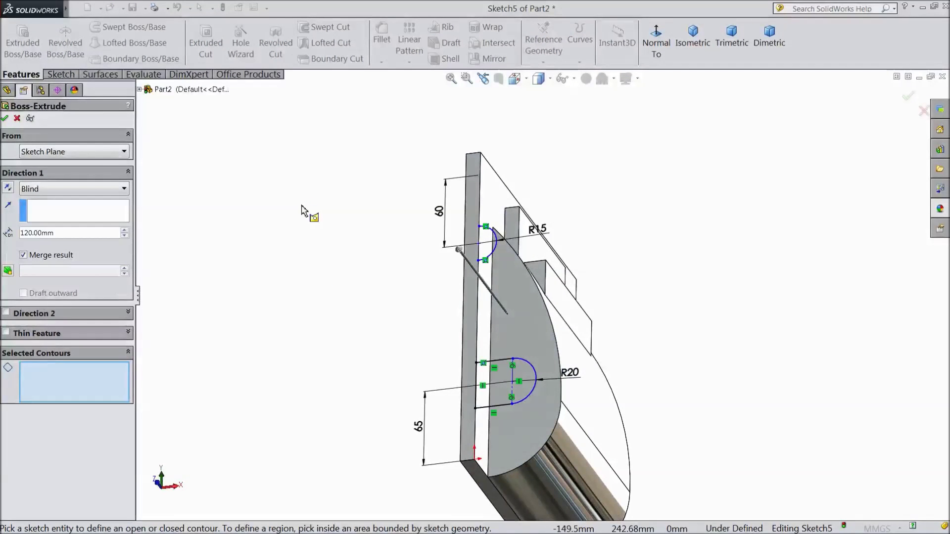
click(17, 119)
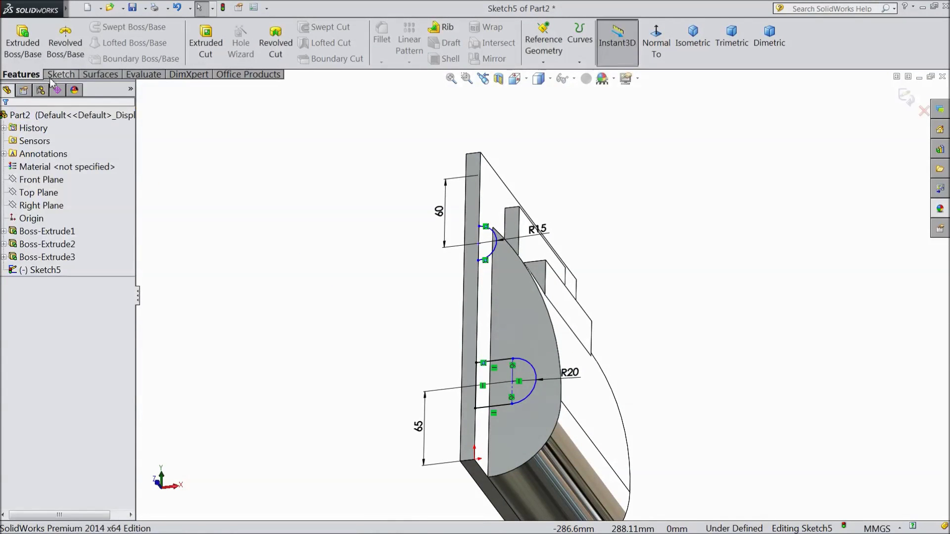
Close the R15 semicircle with a vertical 30 mm line joining the arc's two endpoints on the plate edge
click(57, 75)
click(86, 28)
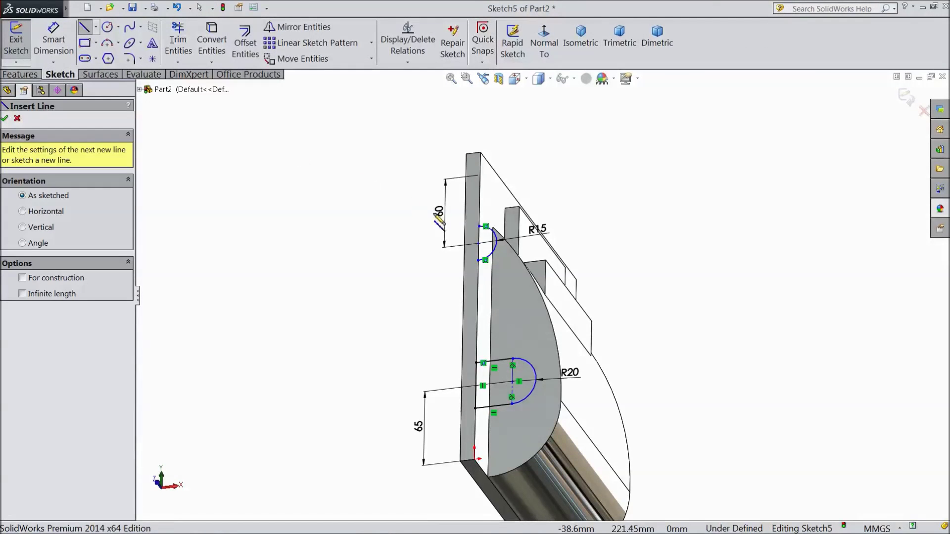
click(478, 260)
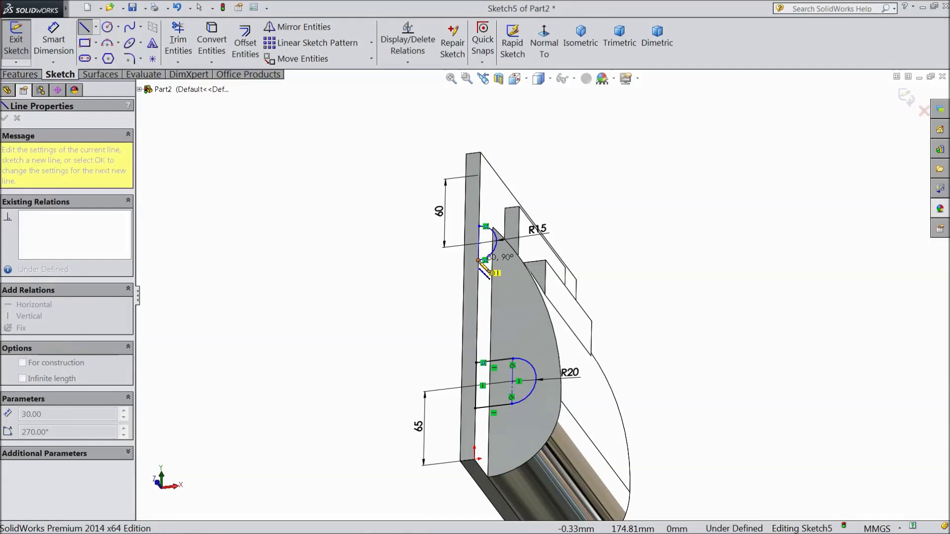
Start a boss extrusion with both regions of the R20 profile and the closed R15 semicircle as the selected contours
click(19, 75)
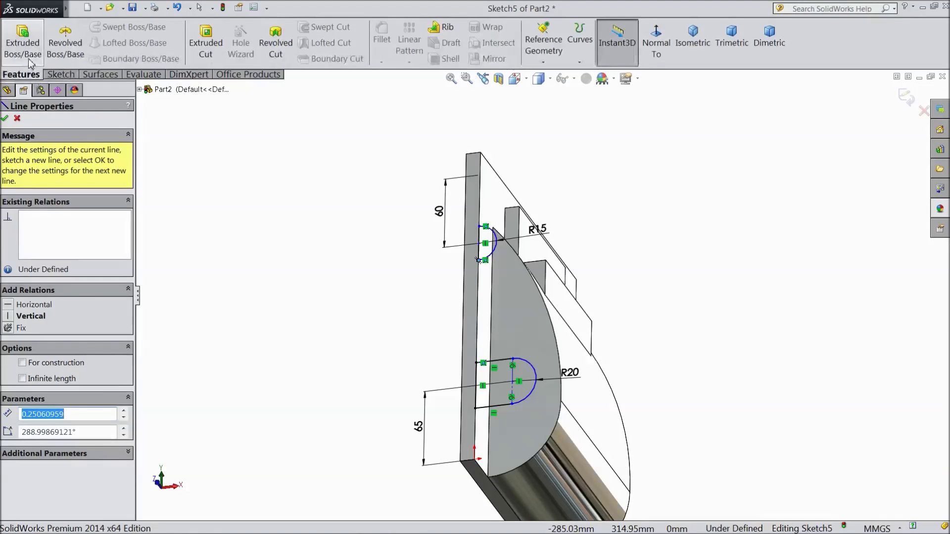
click(22, 42)
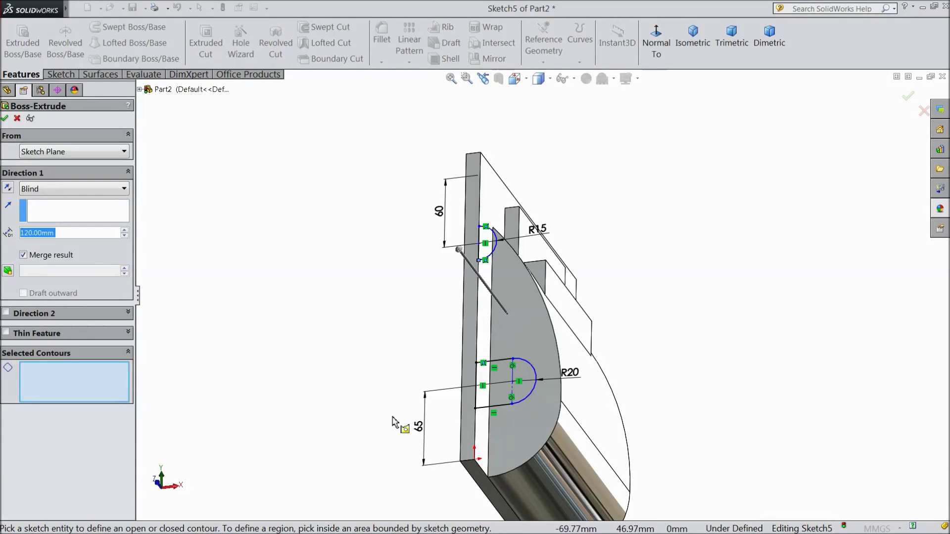
click(500, 396)
click(524, 396)
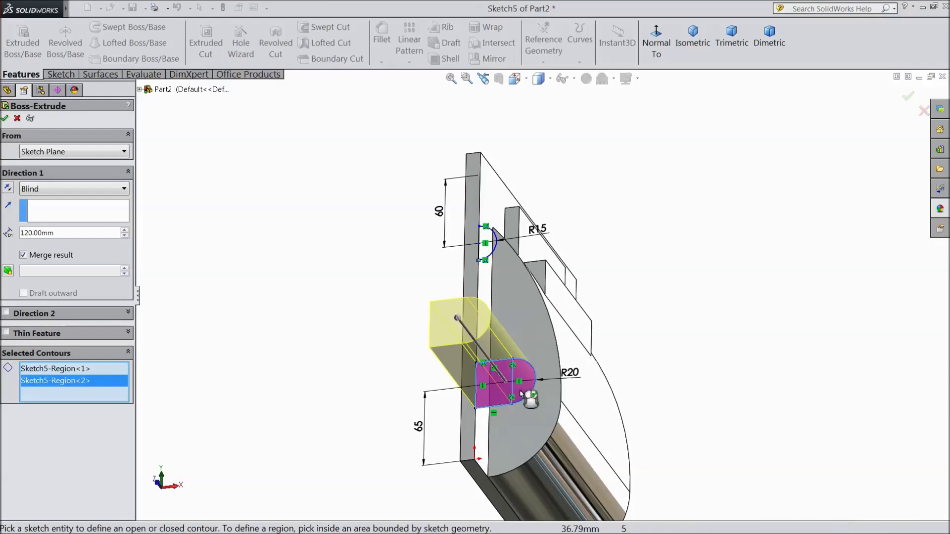
click(488, 243)
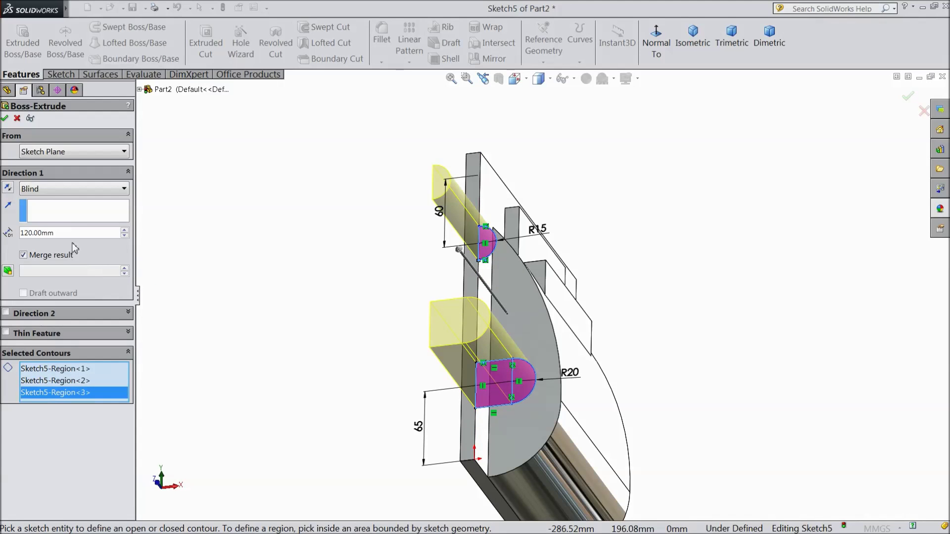
Extrude the selected contours with the Up To Surface end condition, ending at the plate's opposite side face
click(48, 191)
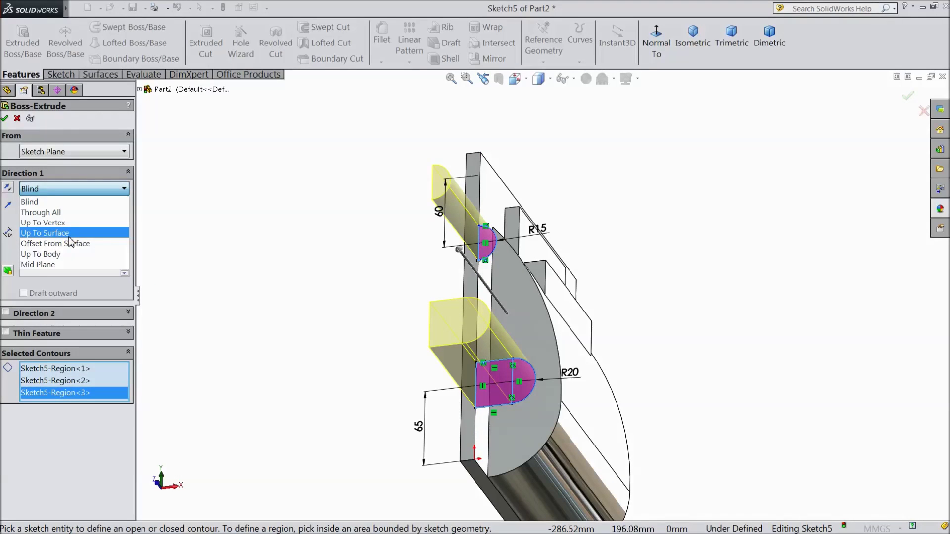
click(69, 237)
middle_drag(296, 301, 307, 251)
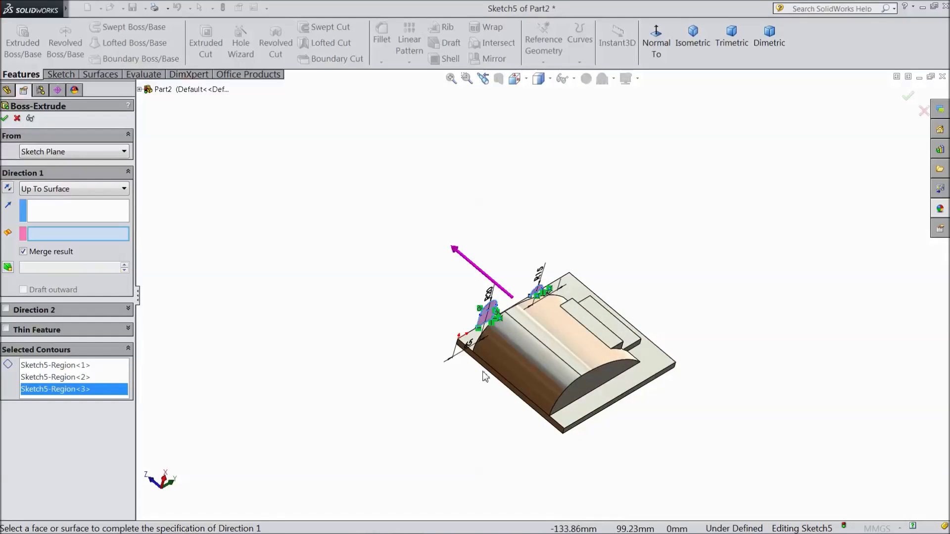
click(598, 399)
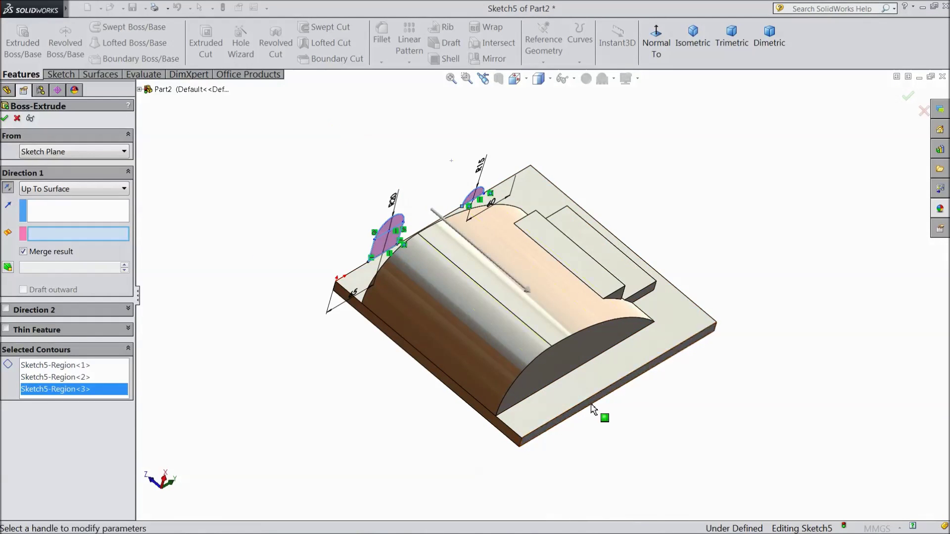
mouse_move(598, 399)
middle_down()
mouse_move(610, 422)
mouse_move(596, 389)
middle_up()
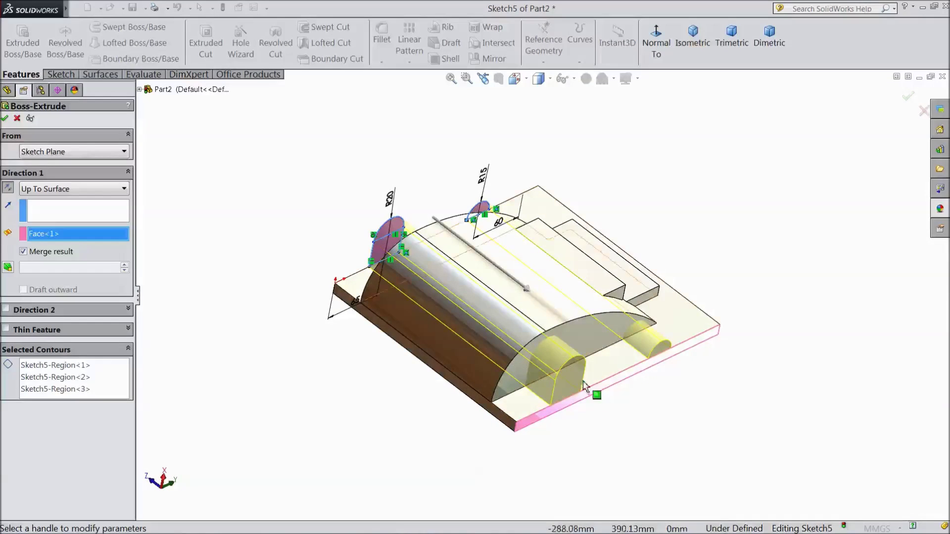
scroll(553, 357, down, 3)
click(5, 119)
Start a sketch on the plate's front face and draw a circle of about 14 mm radius centred on the curved body's horizontal edge, 60 mm above the origin
mouse_move(250, 345)
middle_down()
mouse_move(218, 303)
mouse_move(341, 366)
mouse_move(372, 441)
mouse_move(366, 287)
middle_up()
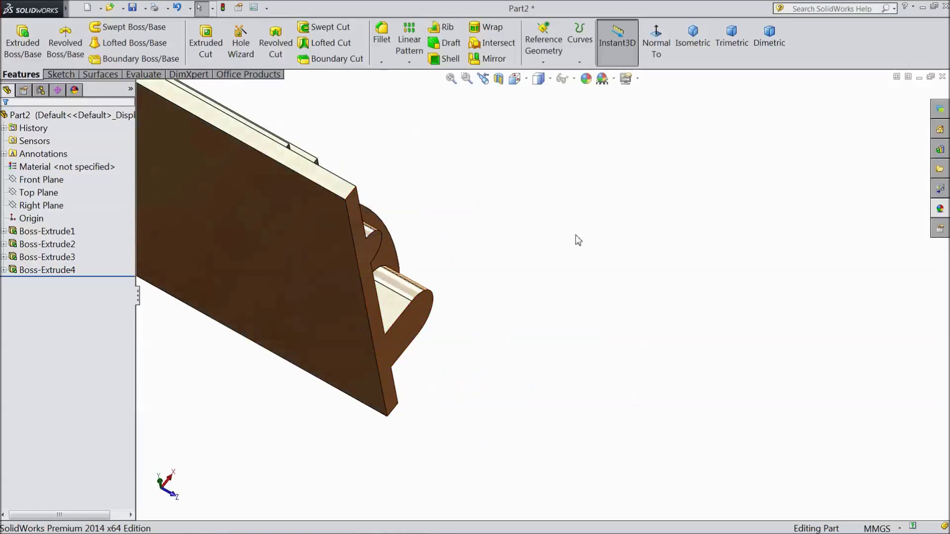
click(693, 37)
middle_drag(700, 319, 568, 409)
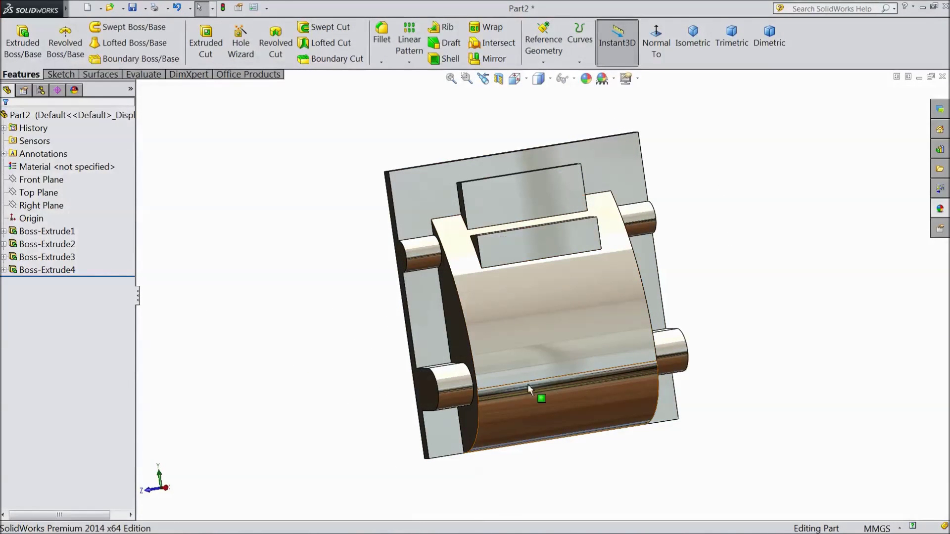
click(423, 325)
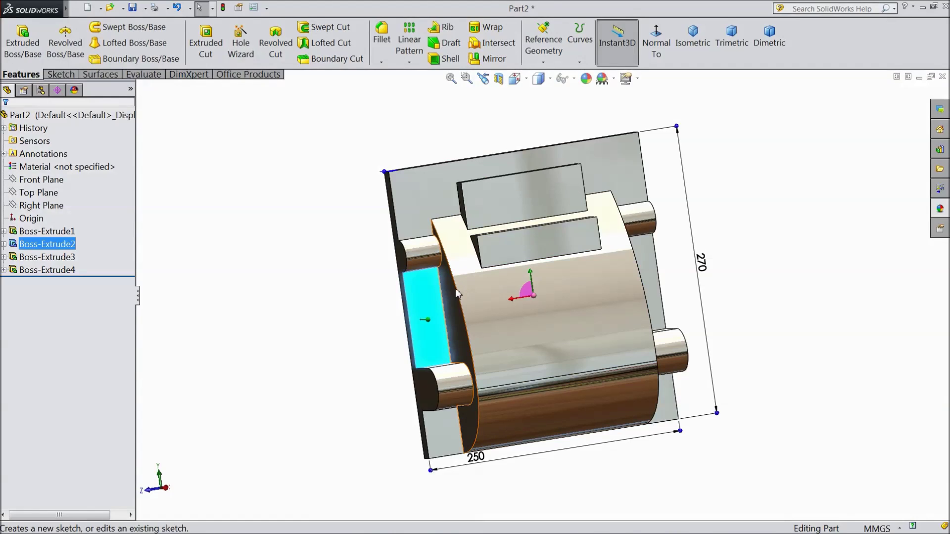
click(448, 307)
click(548, 51)
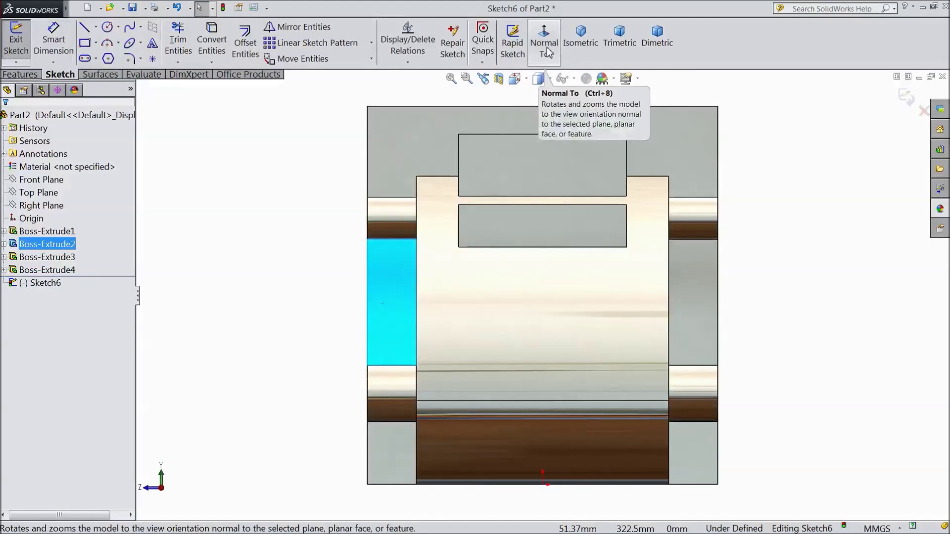
click(107, 28)
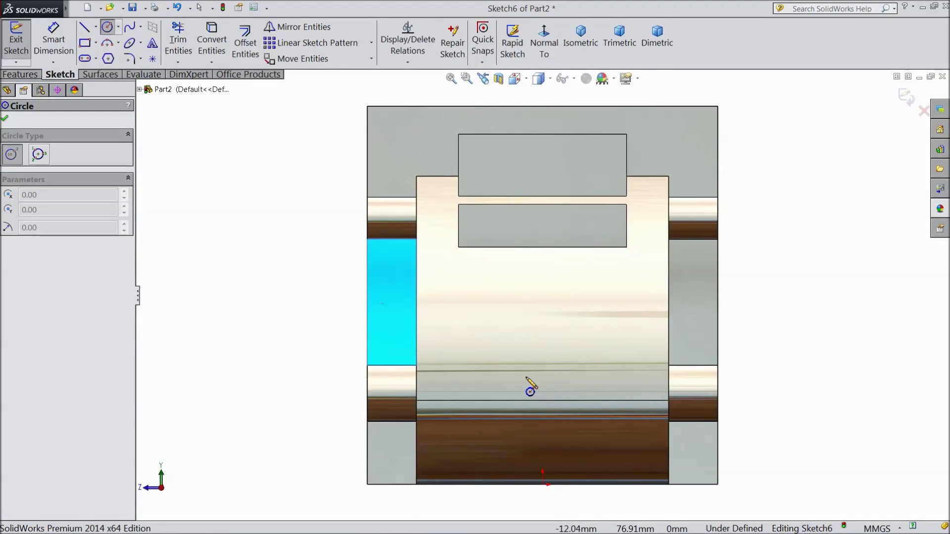
click(543, 400)
click(556, 387)
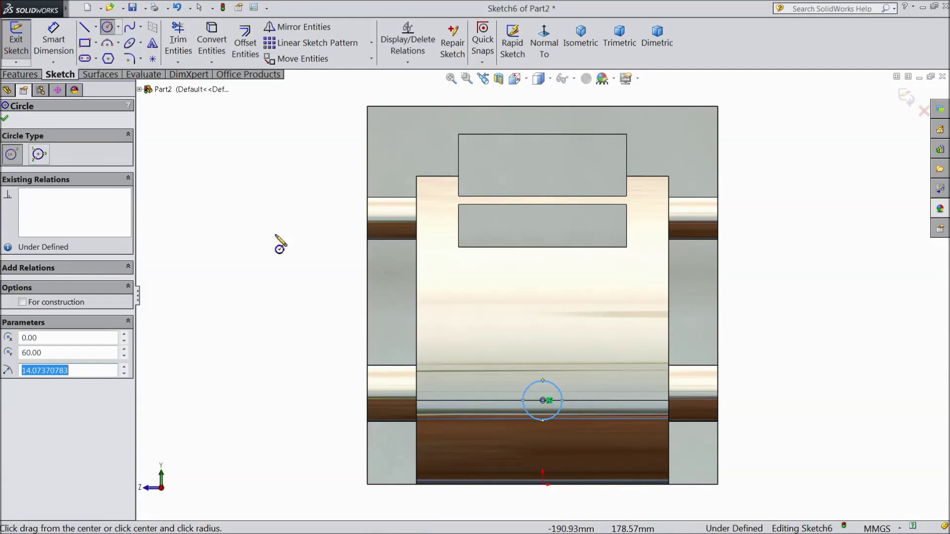
Dimension the circle's diameter and set it to 20 mm
click(57, 58)
click(524, 394)
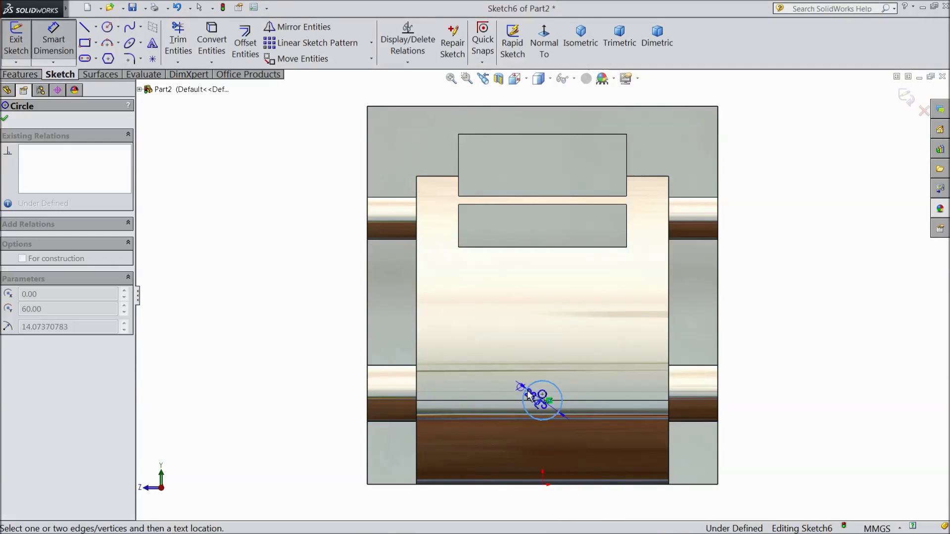
click(308, 407)
text(20)
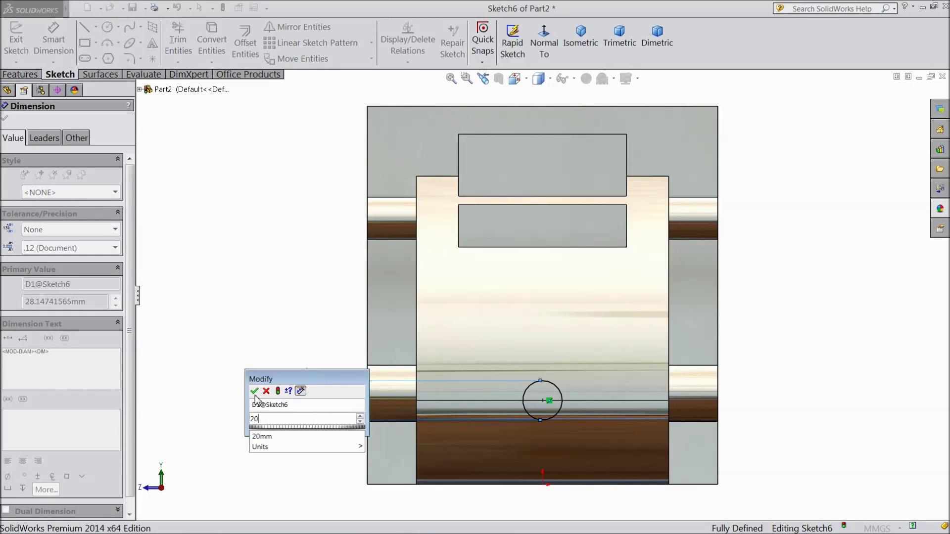
click(255, 391)
Extrude the 20 mm circle as a blind boss 160 mm deep, merged with the body
click(20, 74)
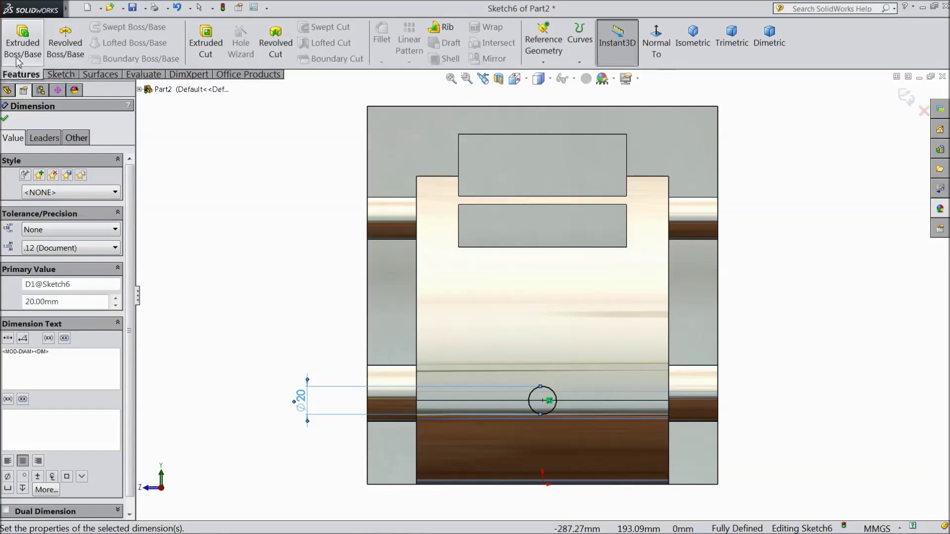
click(22, 42)
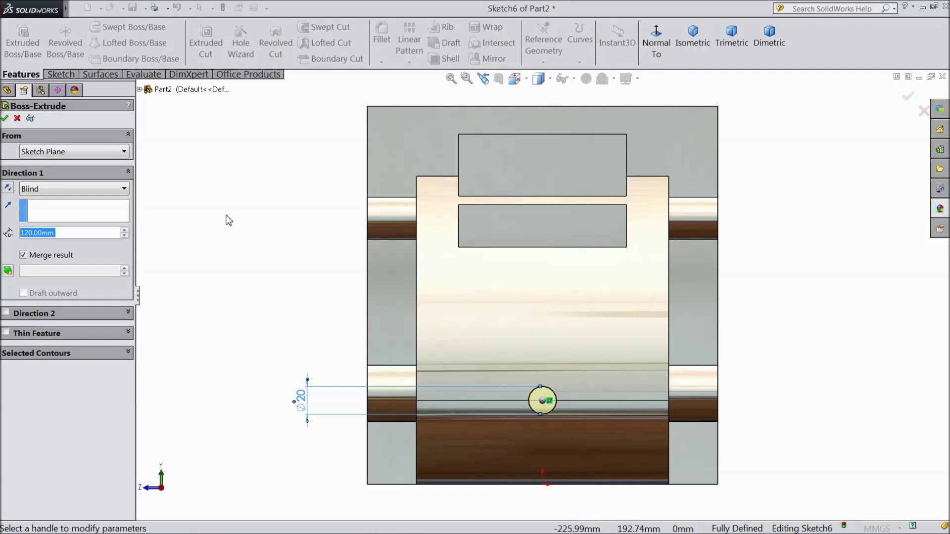
text(160)
key(Return)
middle_drag(281, 277, 286, 170)
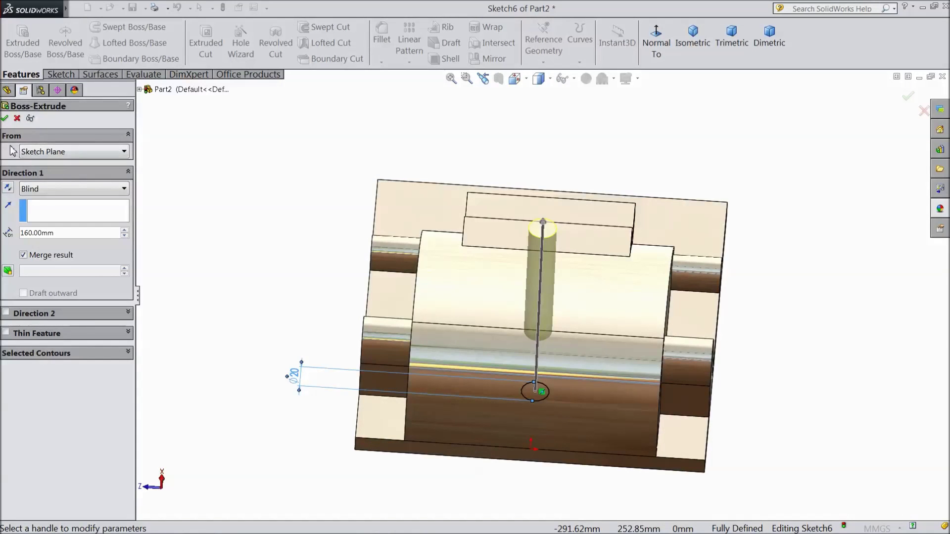
click(5, 118)
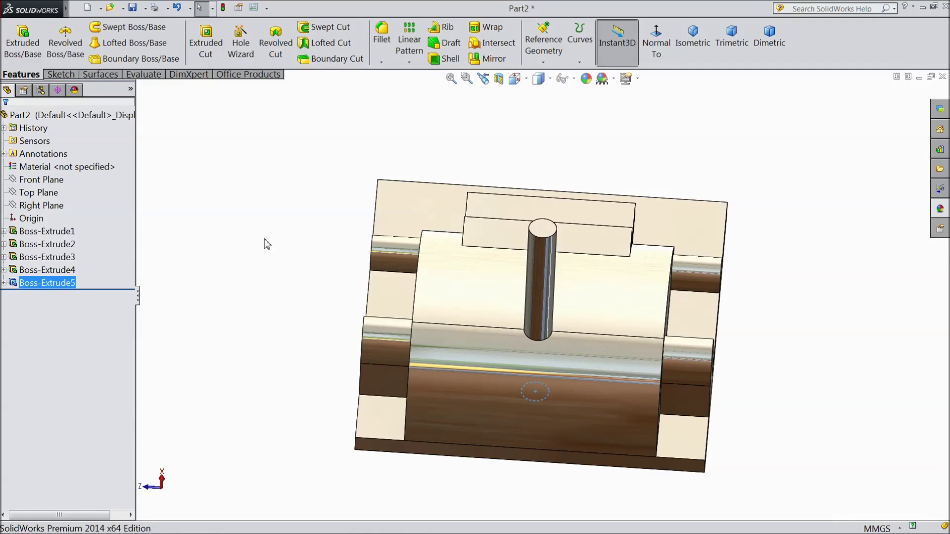
click(365, 168)
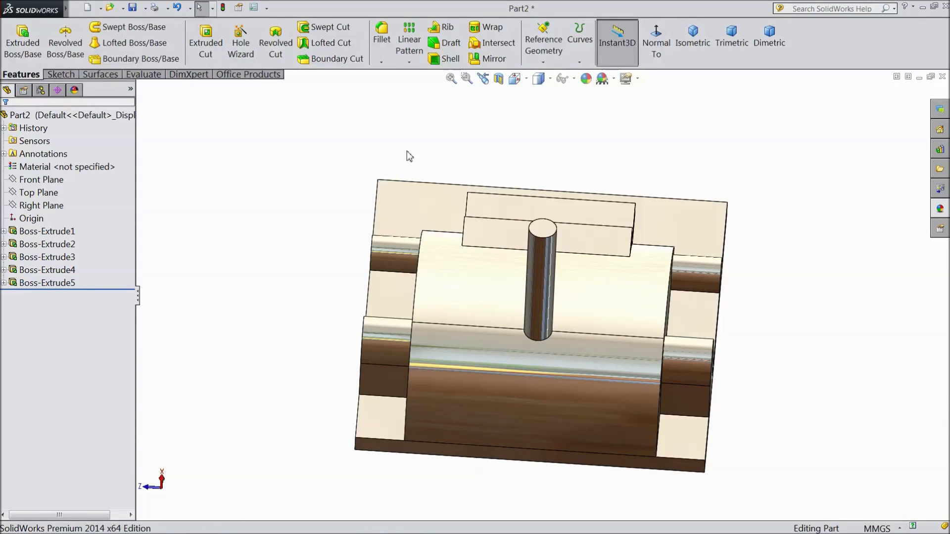
Create a reference plane parallel to the plate's bottom side face and coincident with the curved body's horizontal edge at the rod
click(544, 52)
click(551, 75)
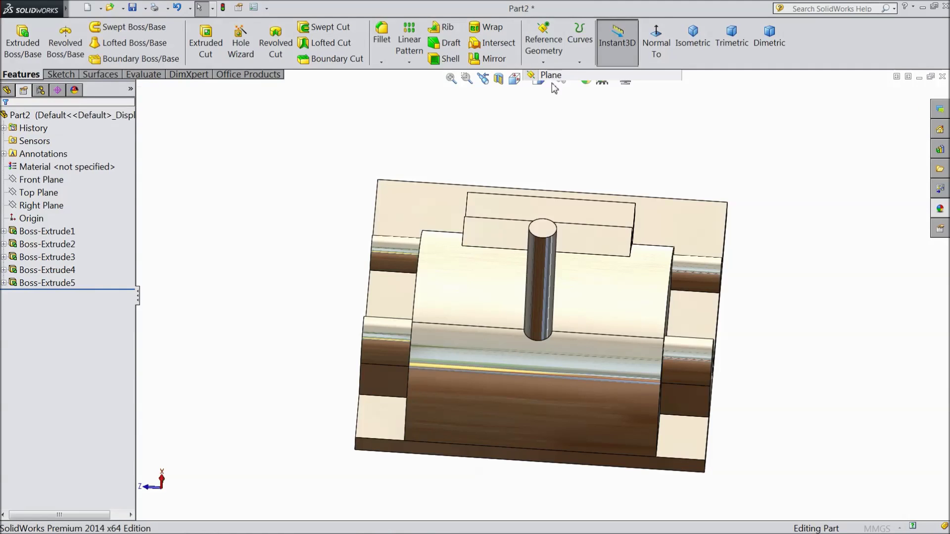
middle_drag(275, 352, 265, 314)
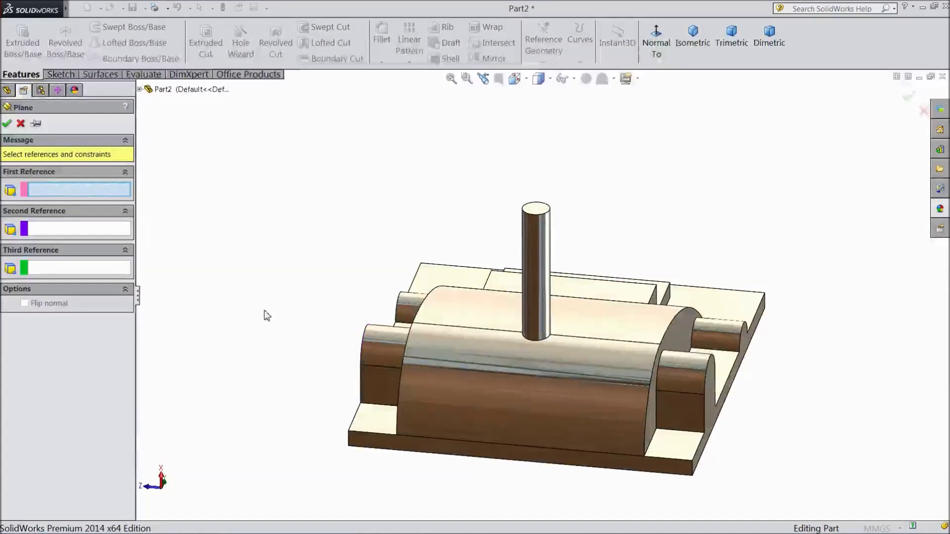
click(665, 473)
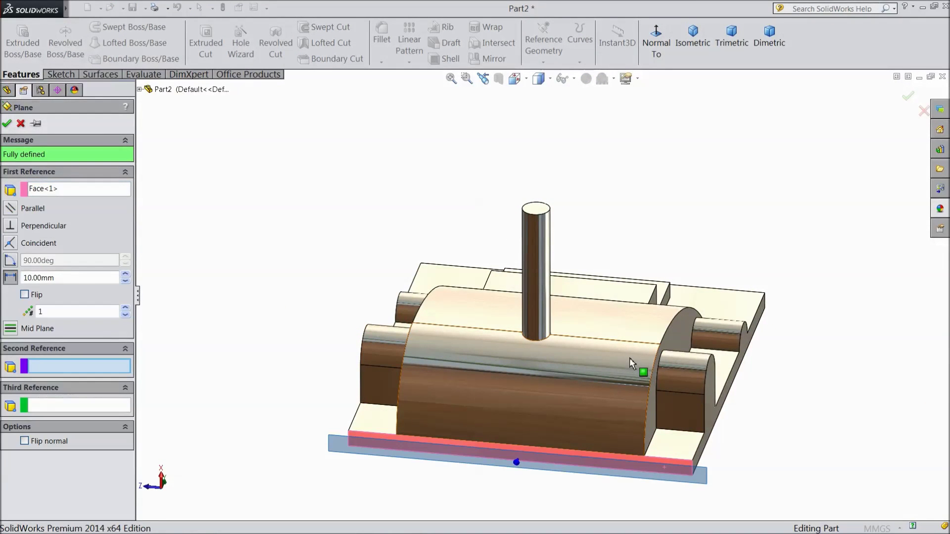
click(631, 342)
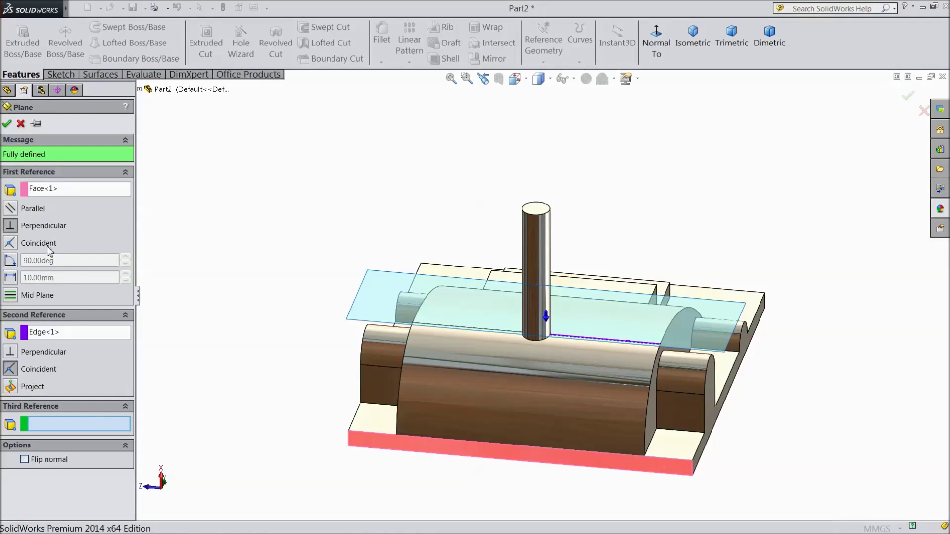
click(11, 210)
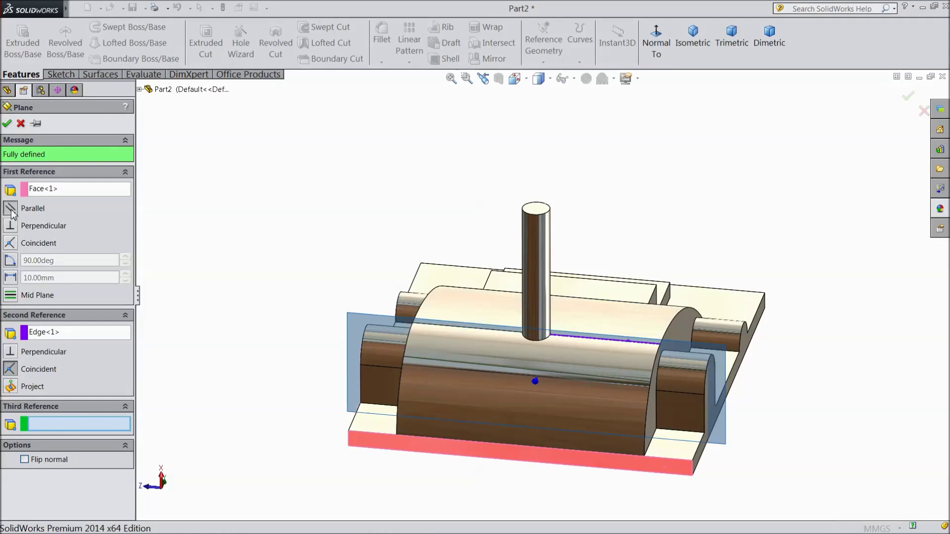
click(7, 124)
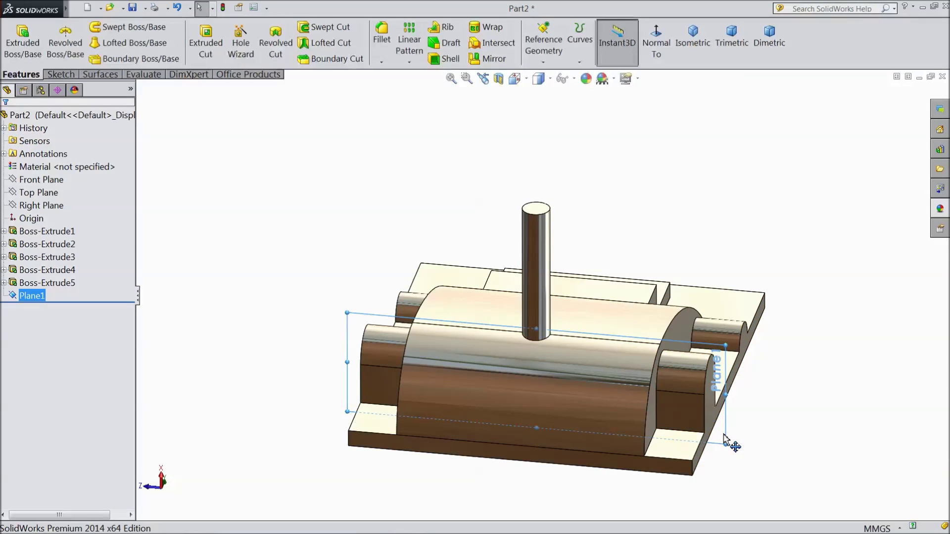
Start a sketch on the new reference plane through the rod and view it face-on
click(770, 408)
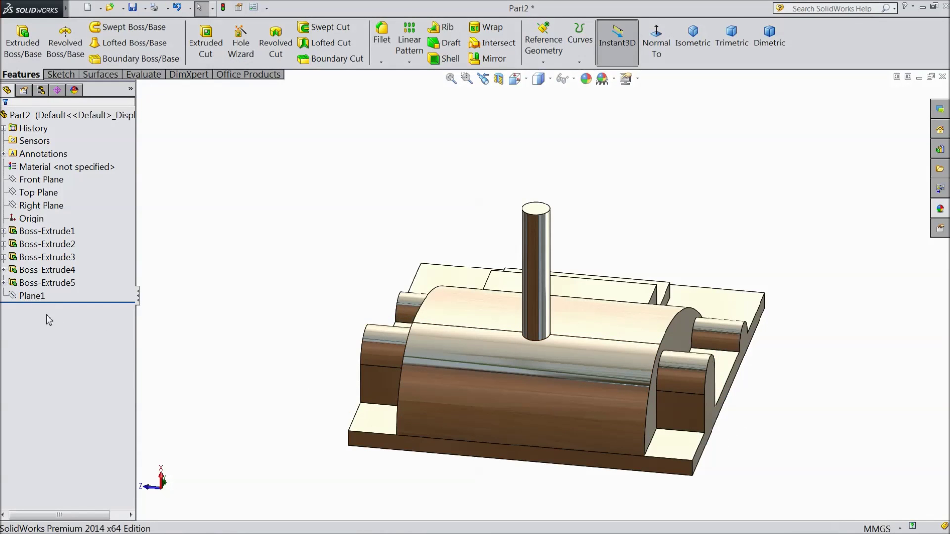
click(32, 295)
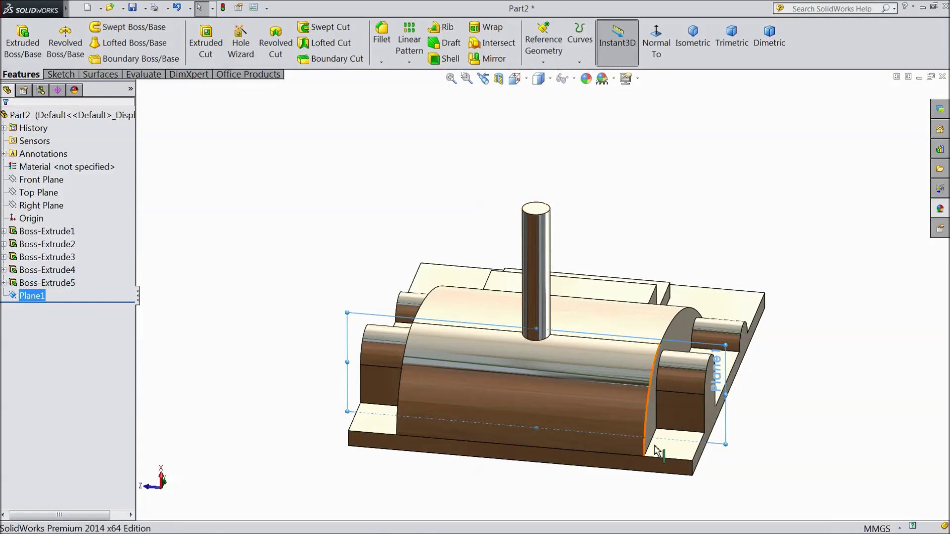
click(723, 444)
click(760, 416)
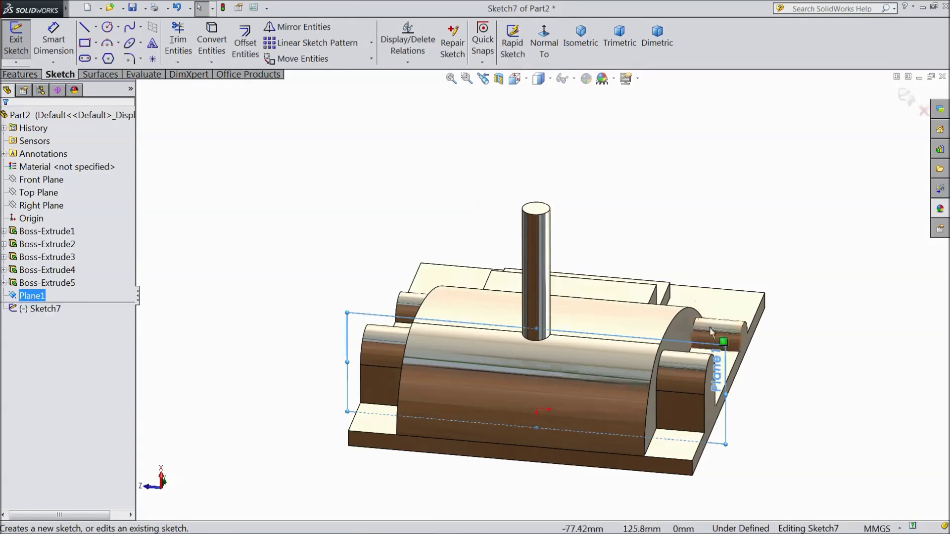
click(544, 47)
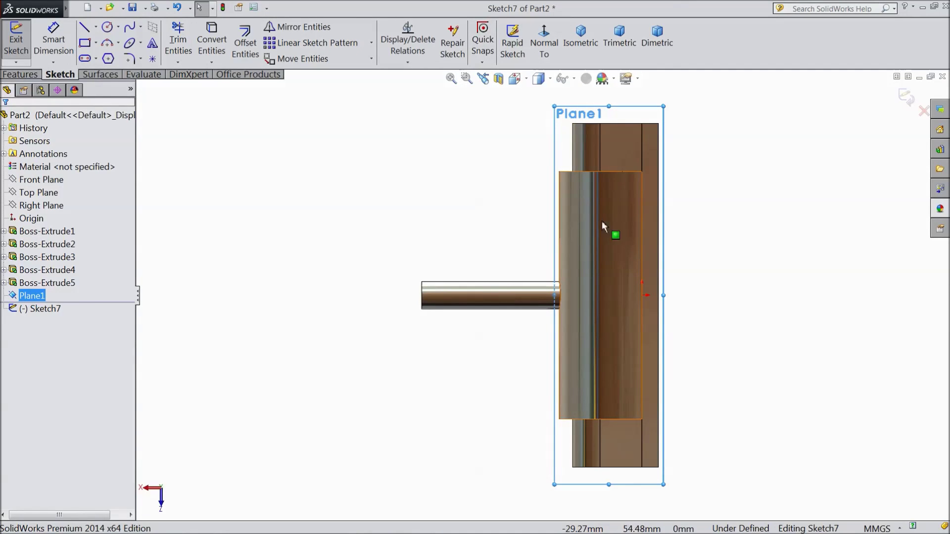
Sketch a vertical line about 32 mm long from the rod's axis and a 90° arc of about 32 mm radius from its lower end
click(108, 47)
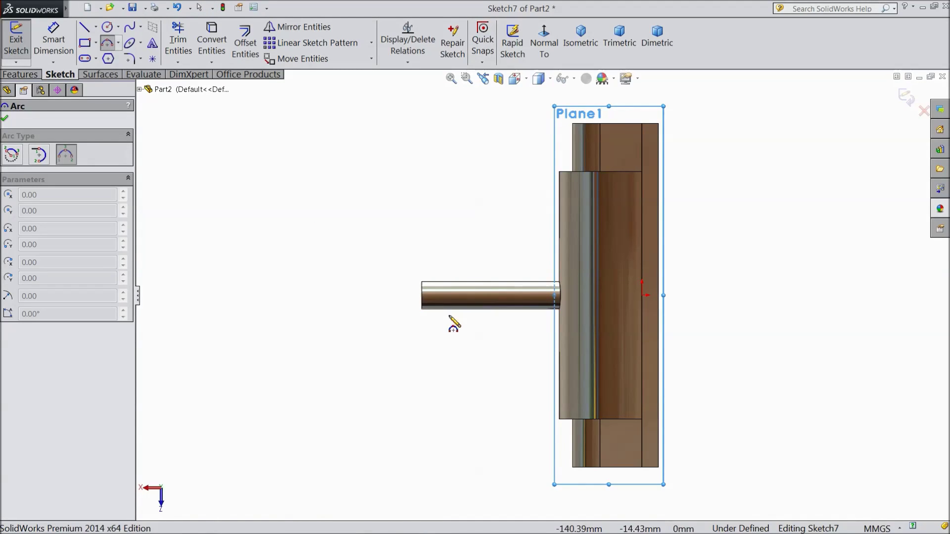
scroll(528, 304, down, 2)
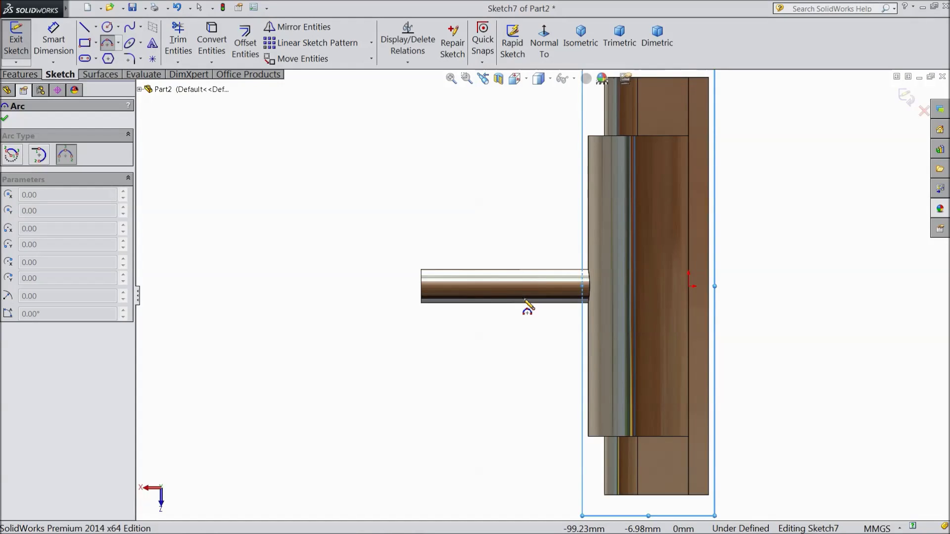
scroll(527, 303, down, 1)
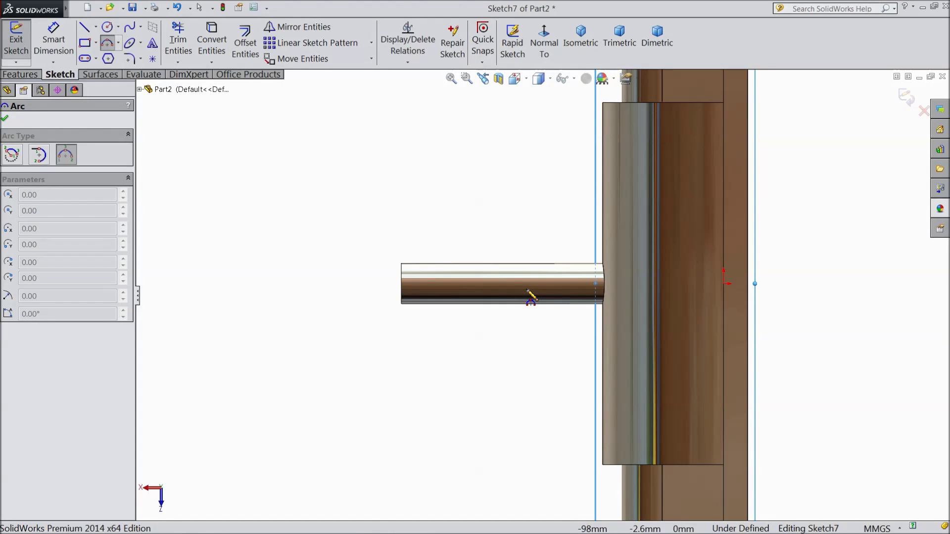
click(85, 26)
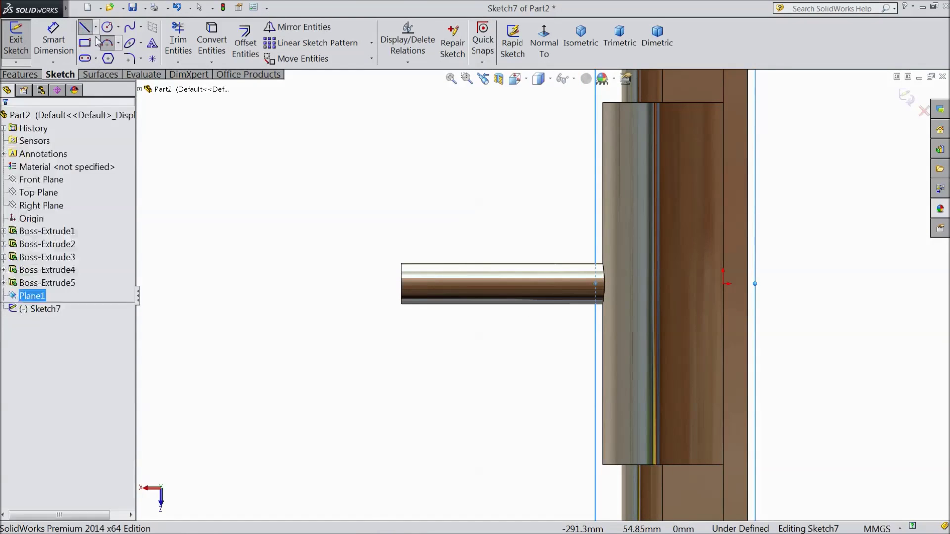
click(523, 284)
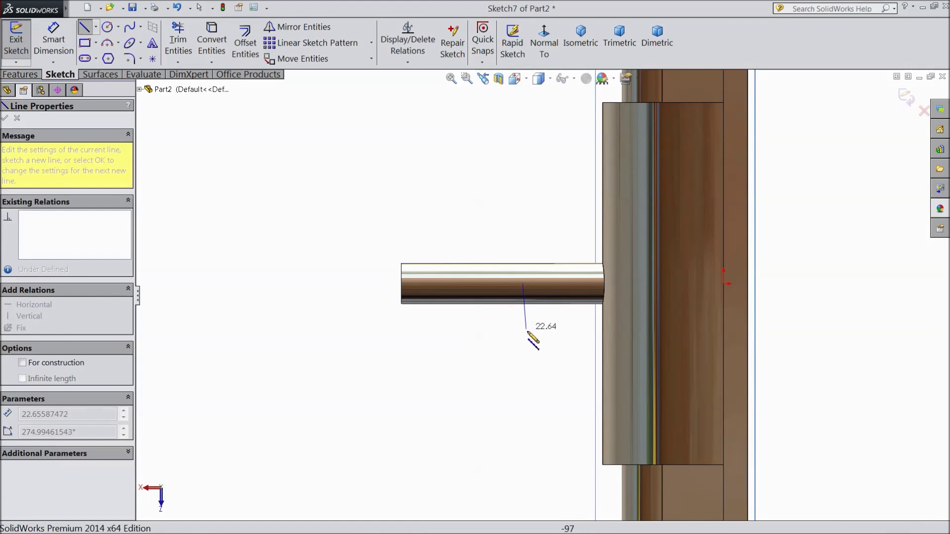
click(524, 349)
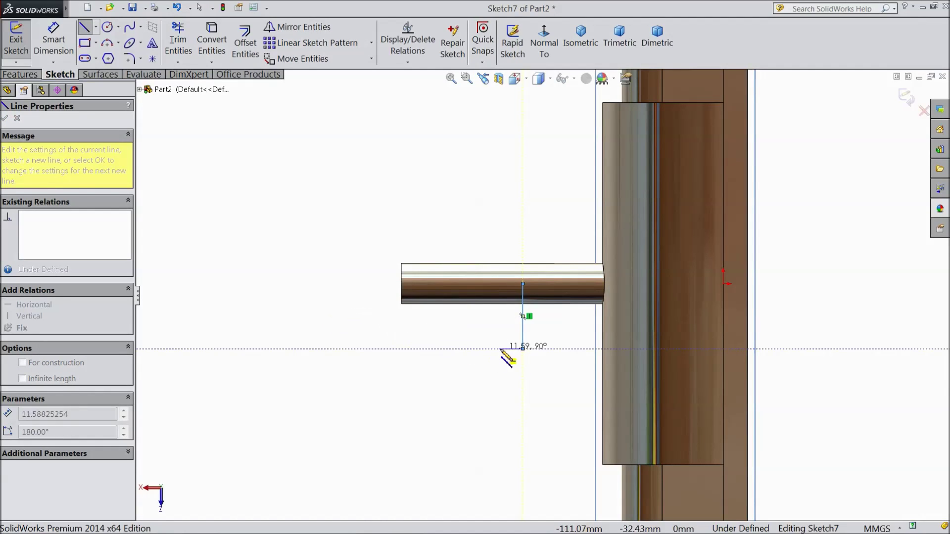
mouse_move(523, 349)
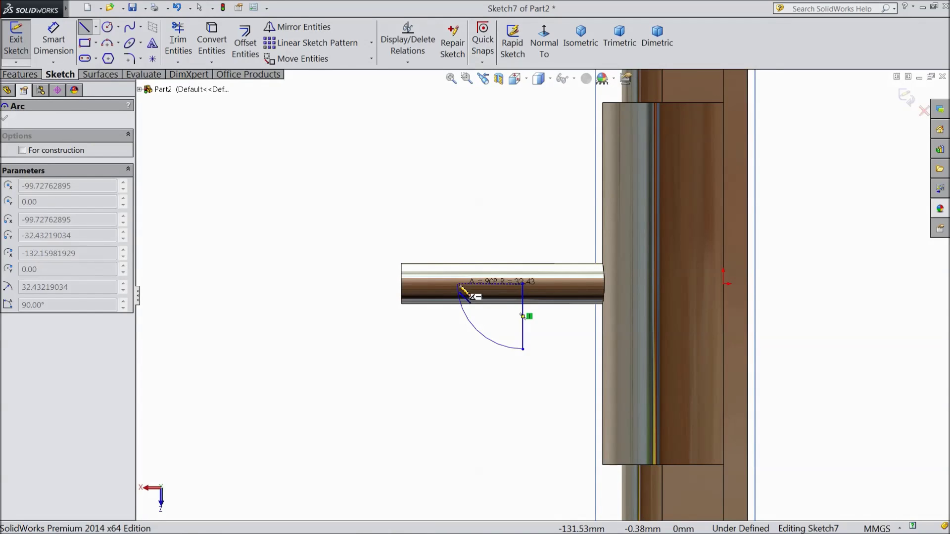
click(459, 285)
key(Escape)
key(Escape)
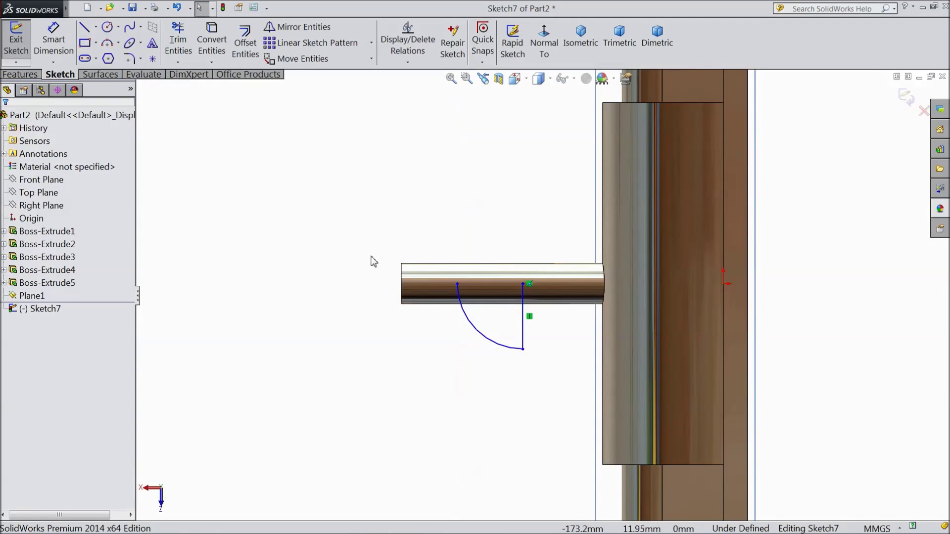
Close the quarter-circle profile with a horizontal line from the vertical line's upper end to the arc's free end
click(83, 28)
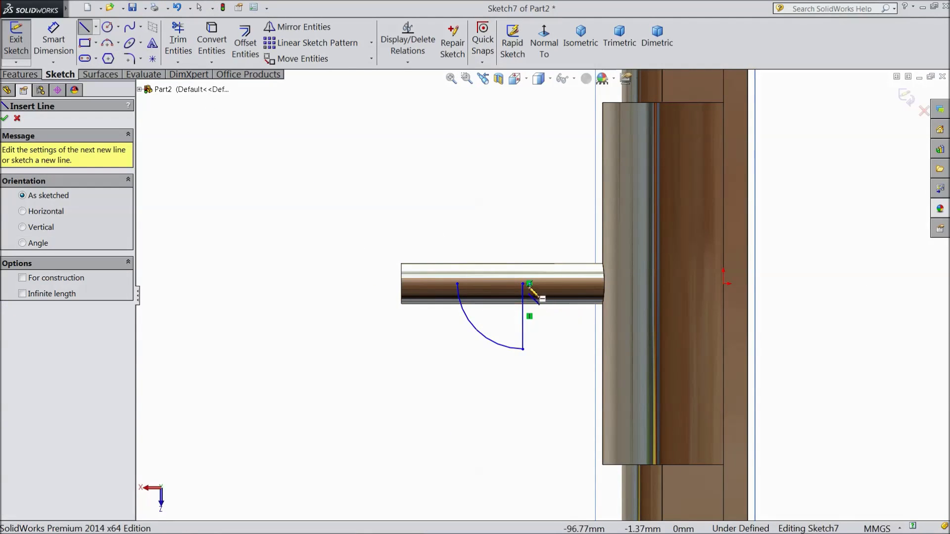
click(523, 284)
click(457, 285)
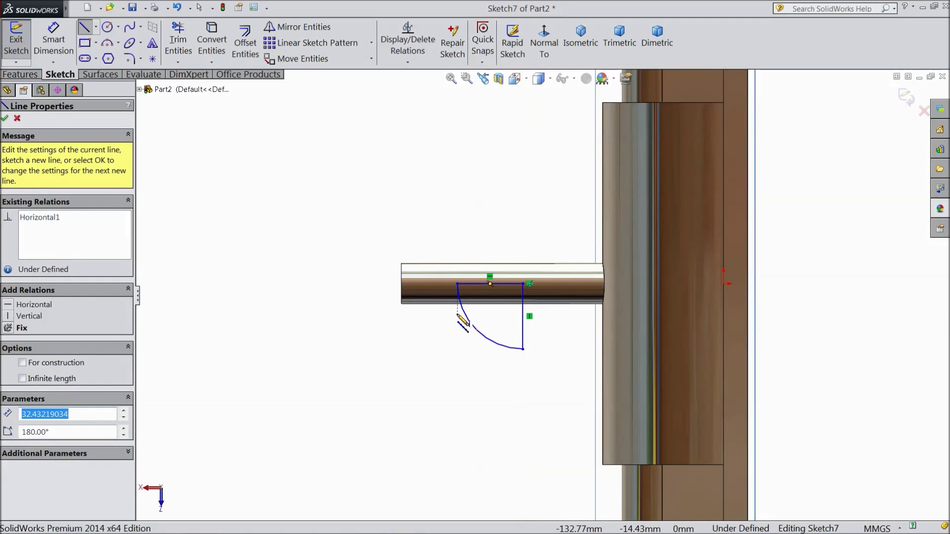
key(Escape)
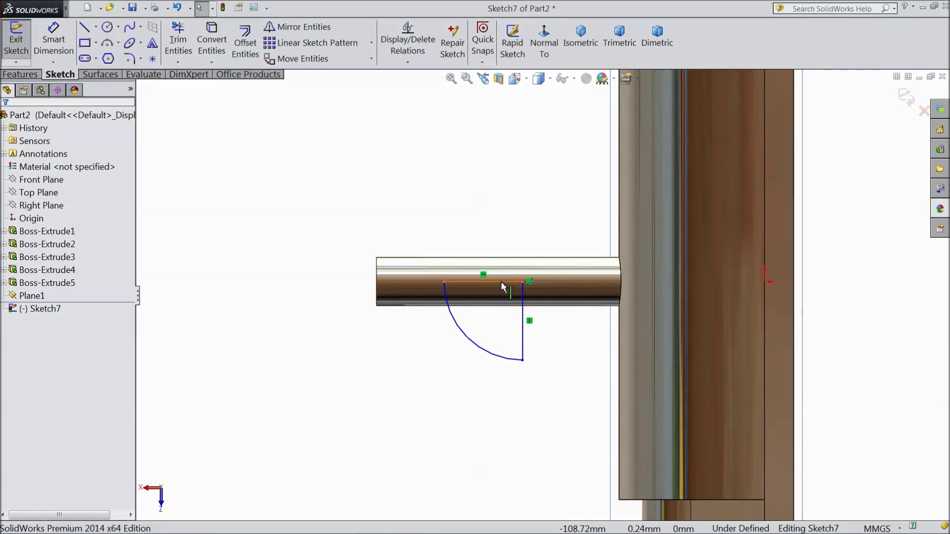
Dimension the profile's vertical line and set its length to 40 mm
scroll(522, 308, down, 1)
click(54, 40)
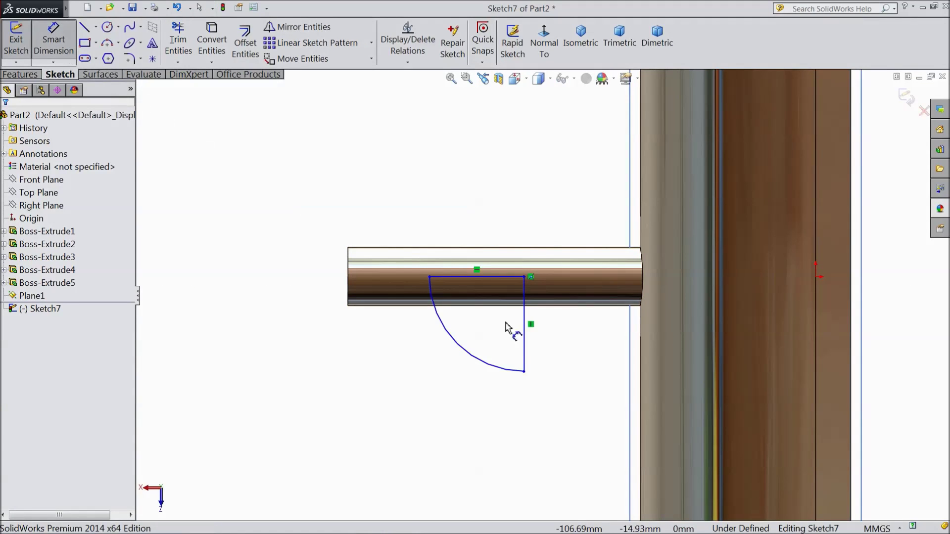
click(525, 332)
click(575, 336)
text(40)
click(519, 317)
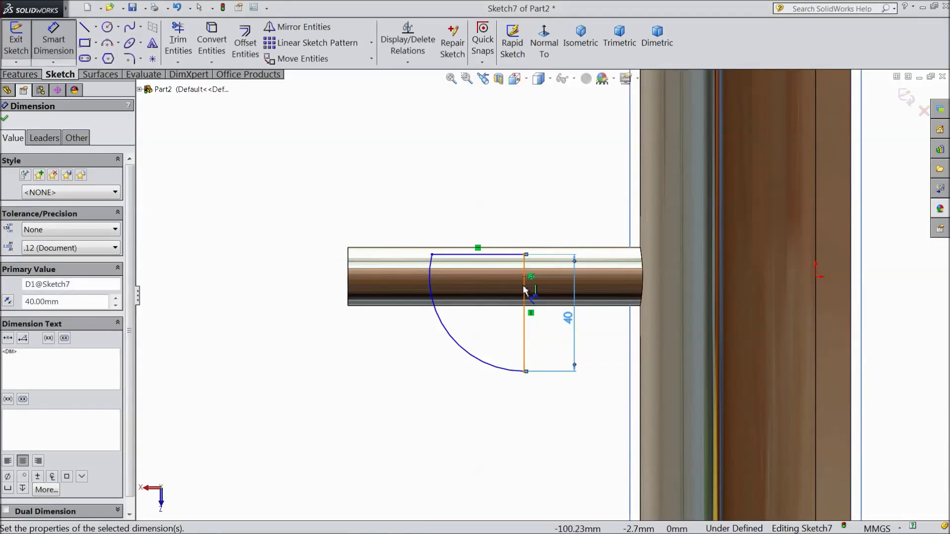
Dimension the distance between the profile's vertical line and the rod's free end and set it to 80 mm
click(526, 292)
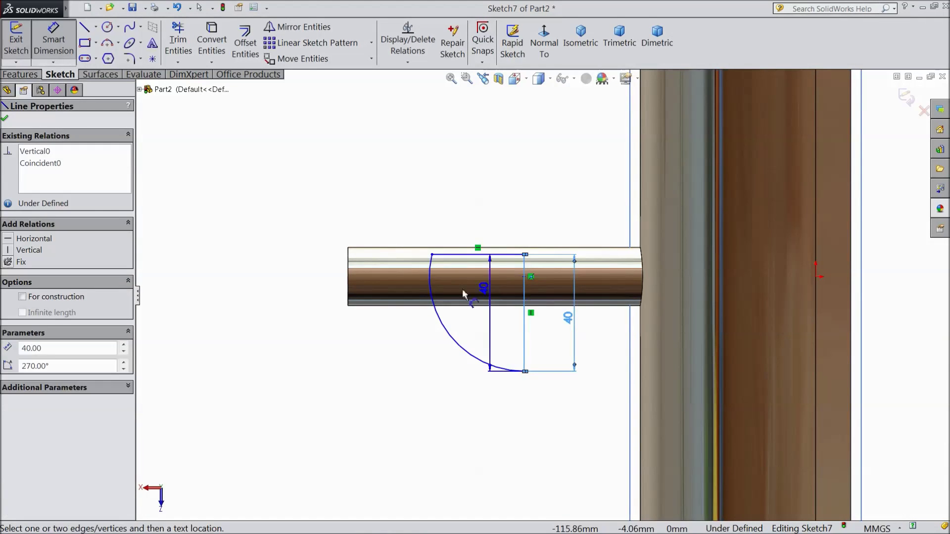
click(349, 269)
click(434, 196)
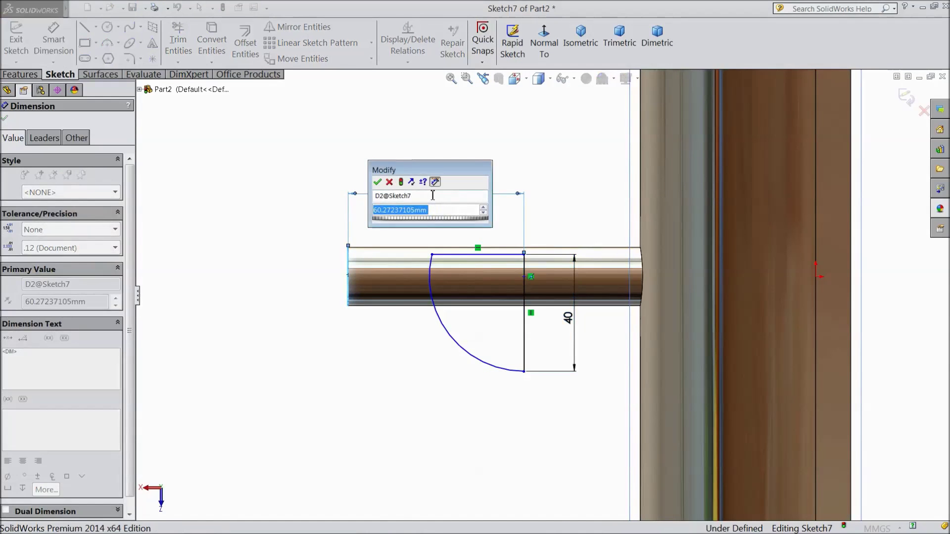
text(80)
key(Return)
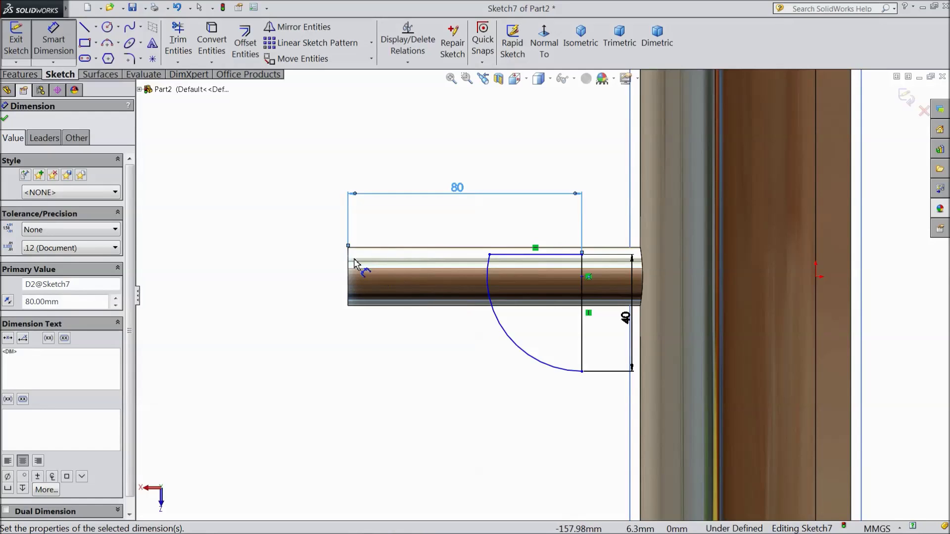
click(7, 119)
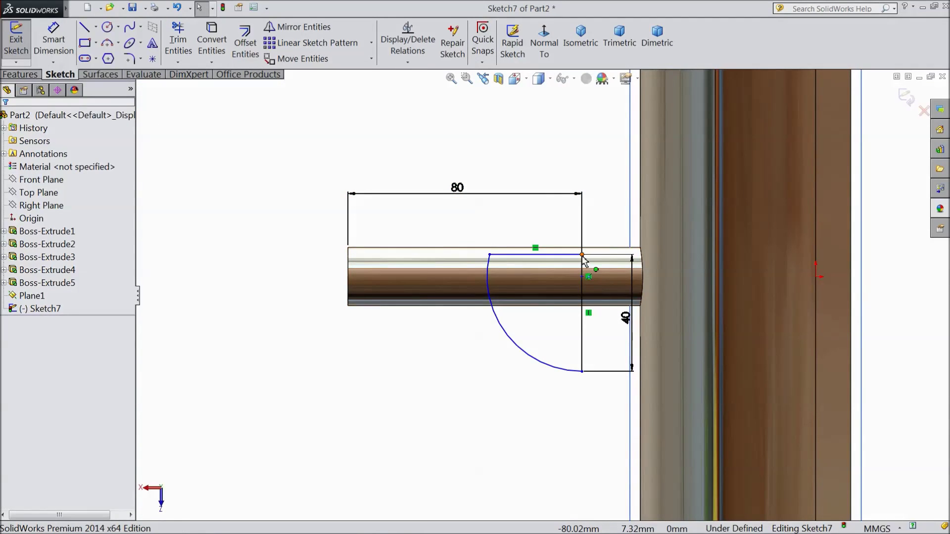
Merge the arc's centre with the vertical line's upper endpoint and make that point horizontal with the origin
click(585, 277)
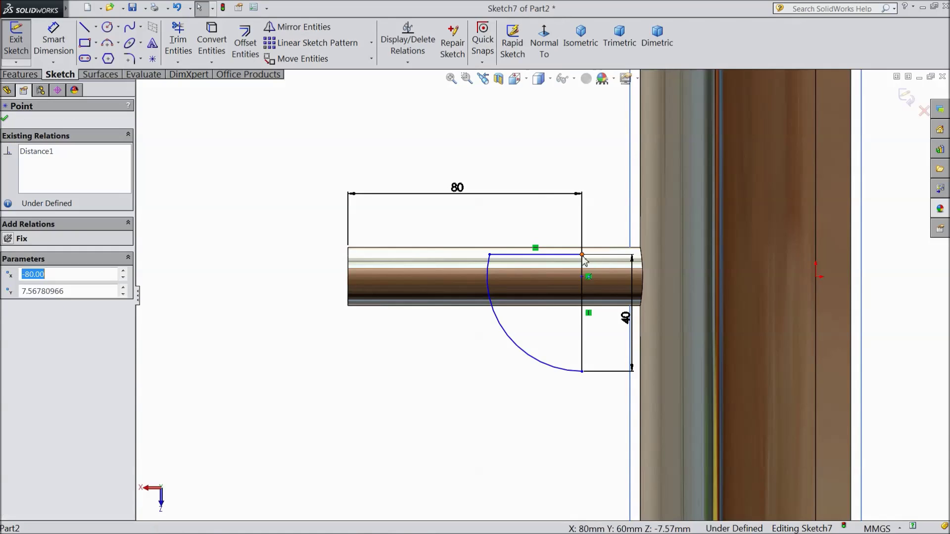
ctrl+click(584, 283)
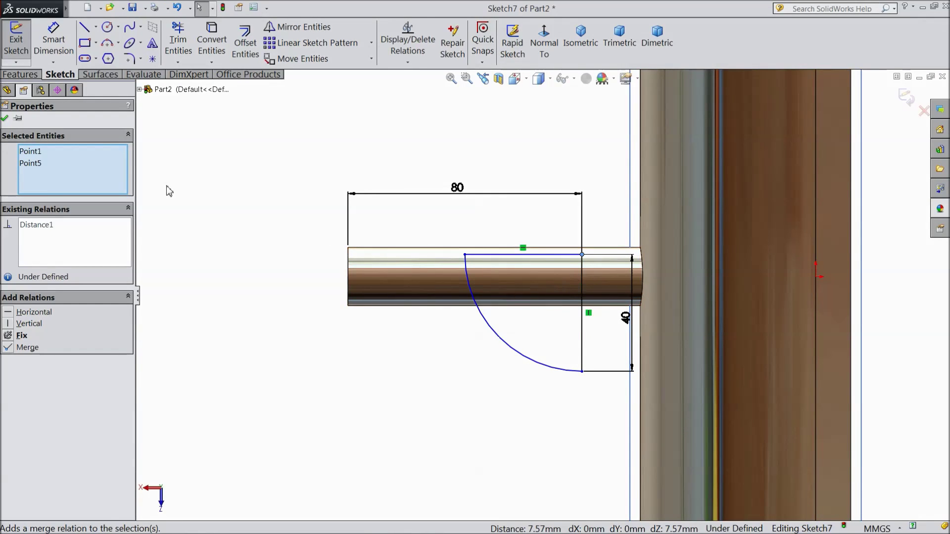
click(5, 119)
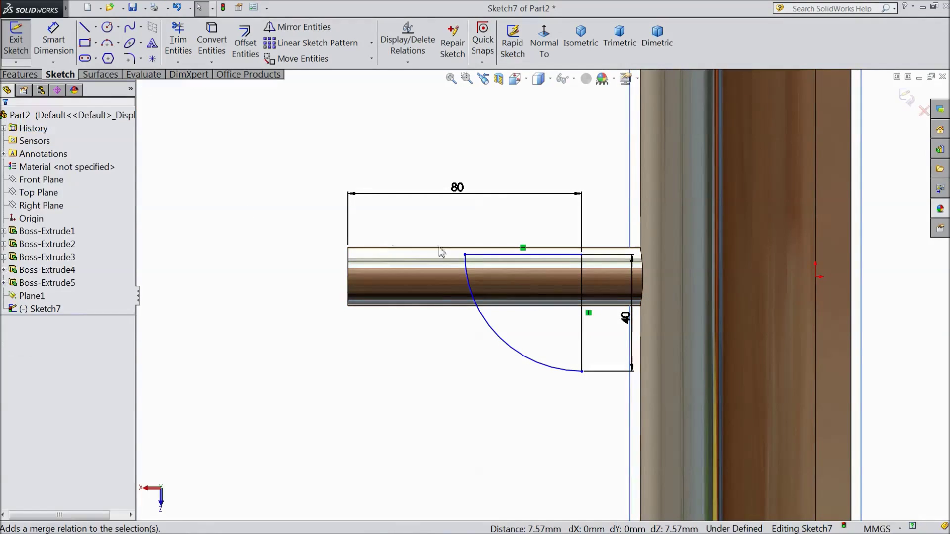
click(582, 255)
ctrl+click(816, 277)
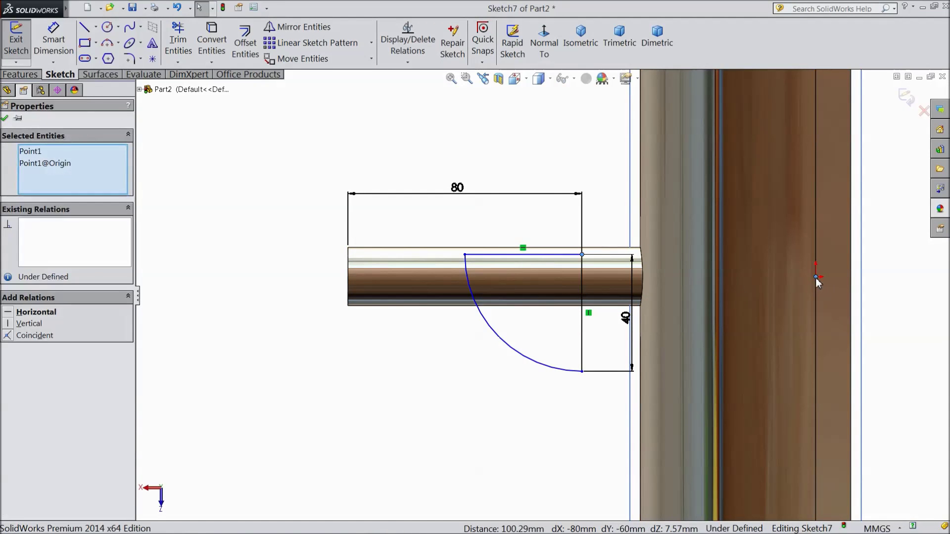
click(843, 235)
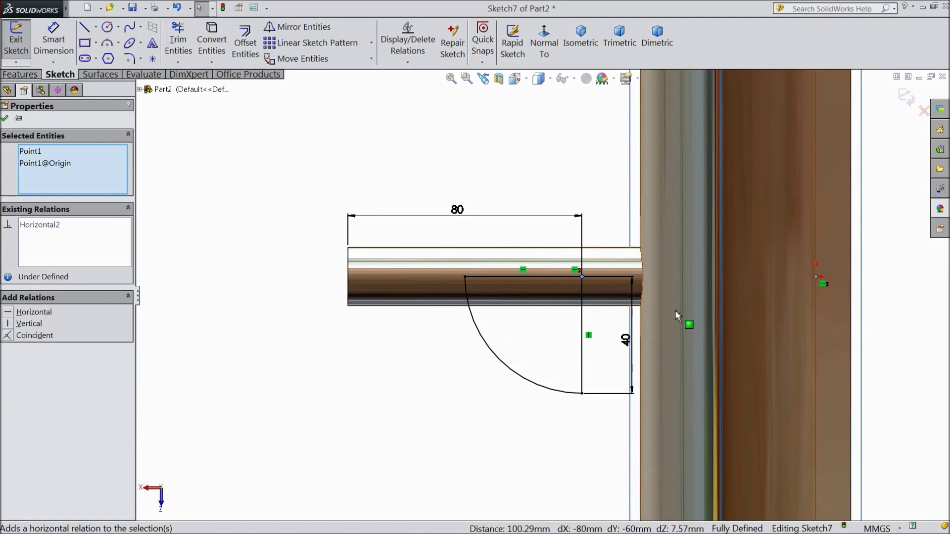
Revolve the quarter-circle profile 360° about its horizontal line as a separate, unmerged body
click(15, 76)
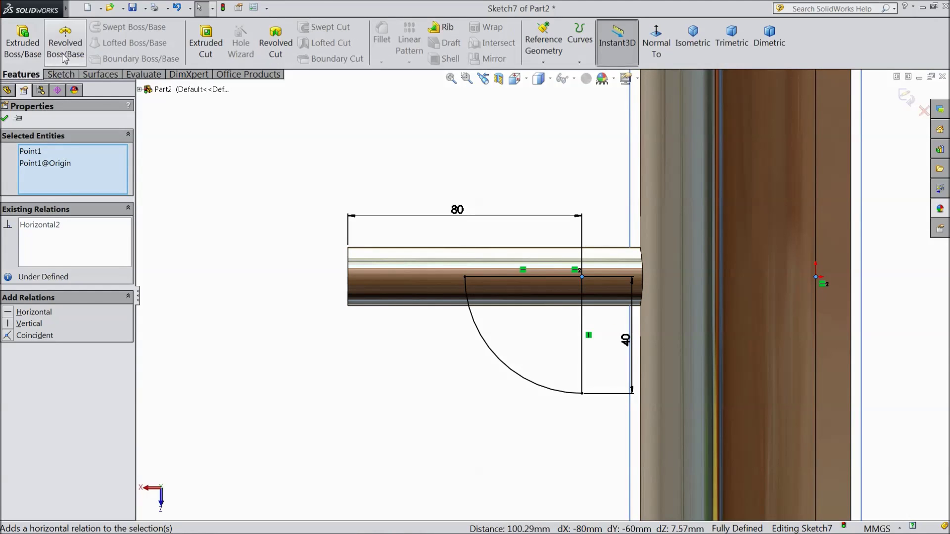
click(65, 43)
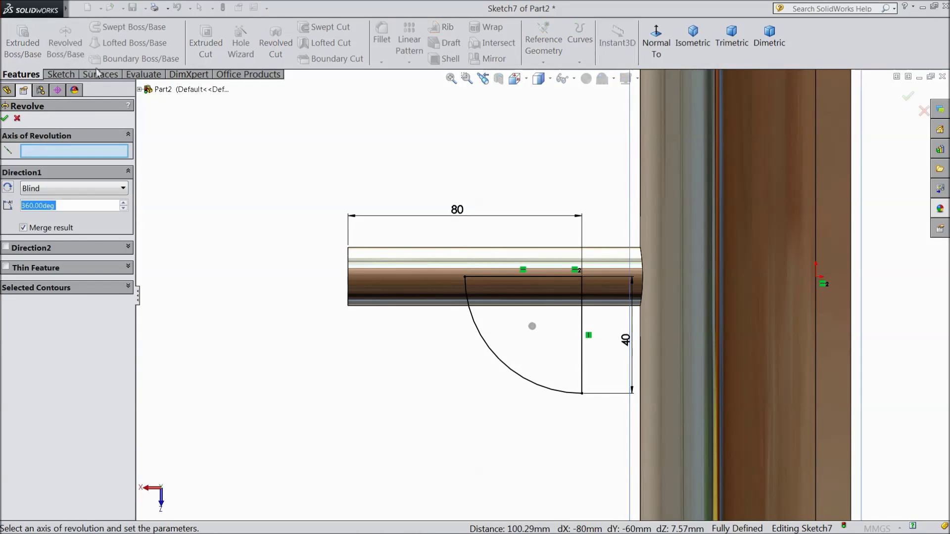
click(505, 280)
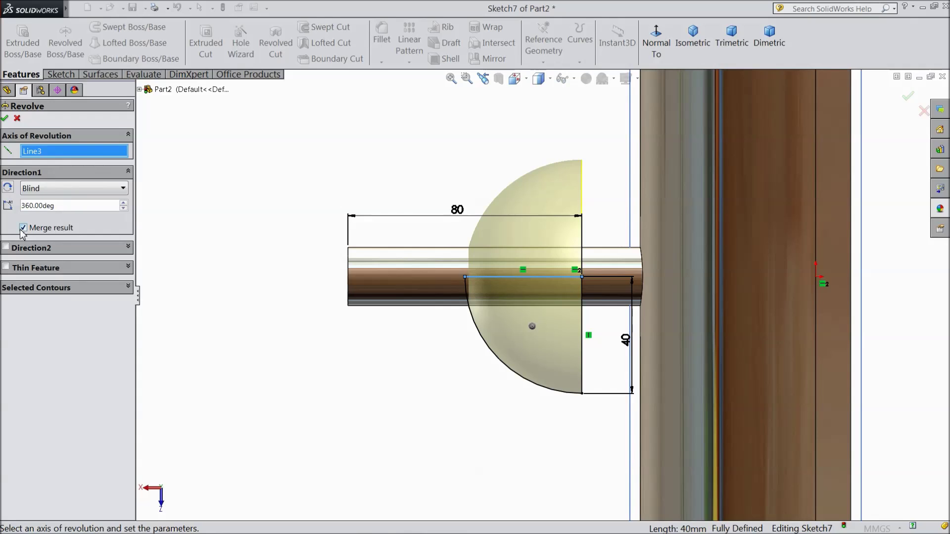
click(4, 119)
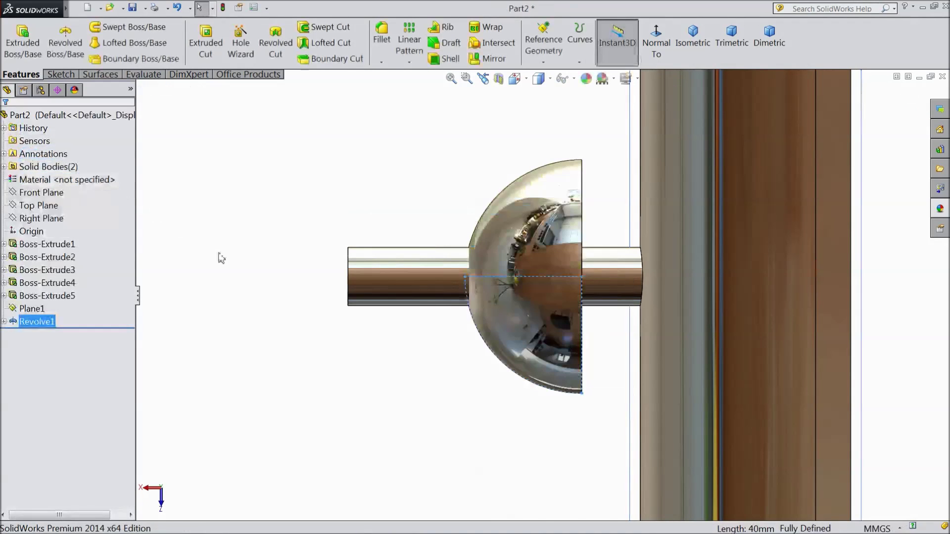
Set the revolved half-sphere's colour to black (RGB 0, 0, 0)
click(585, 79)
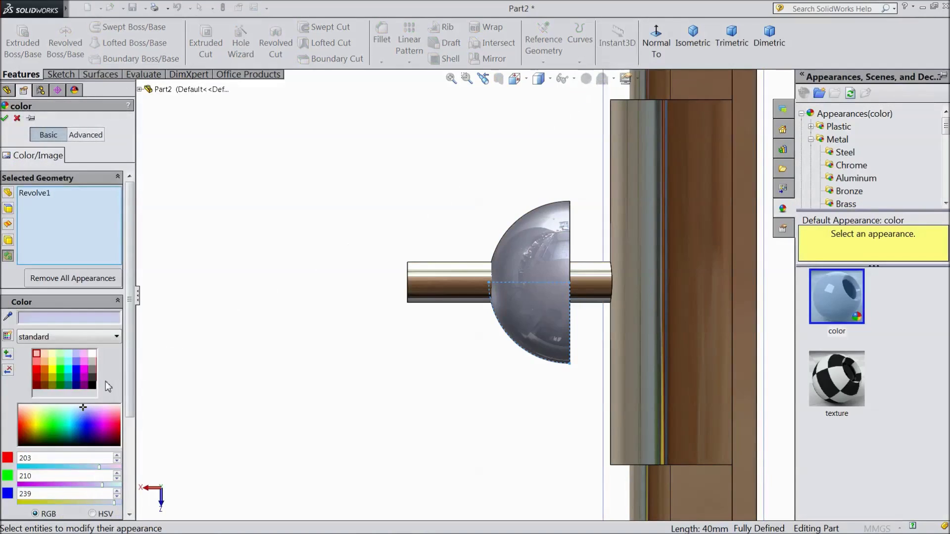
click(93, 384)
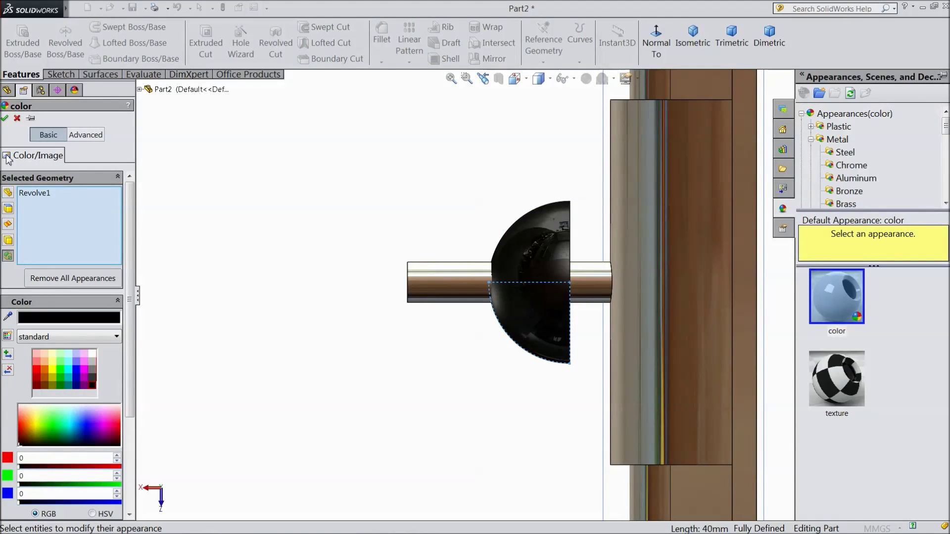
click(4, 118)
Start a sketch on the Front Plane
middle_drag(203, 244, 439, 350)
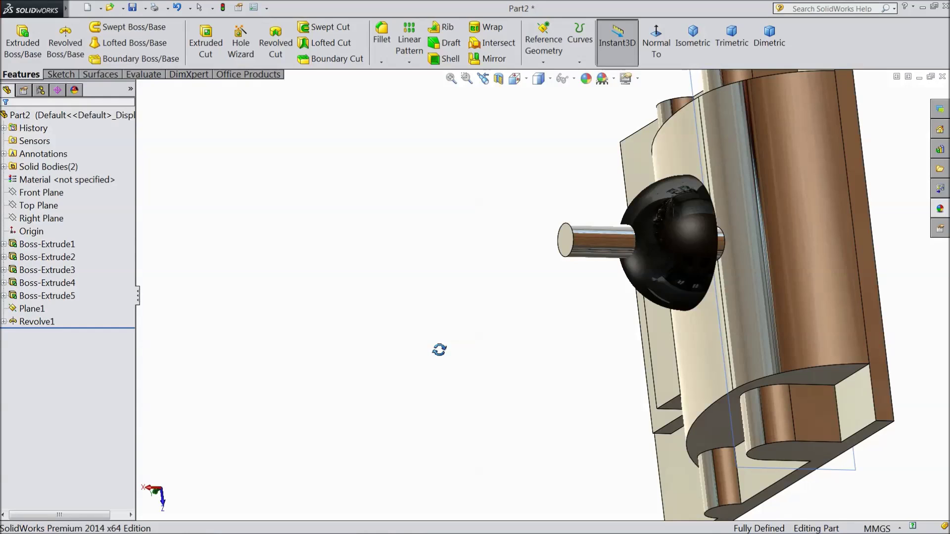
click(58, 181)
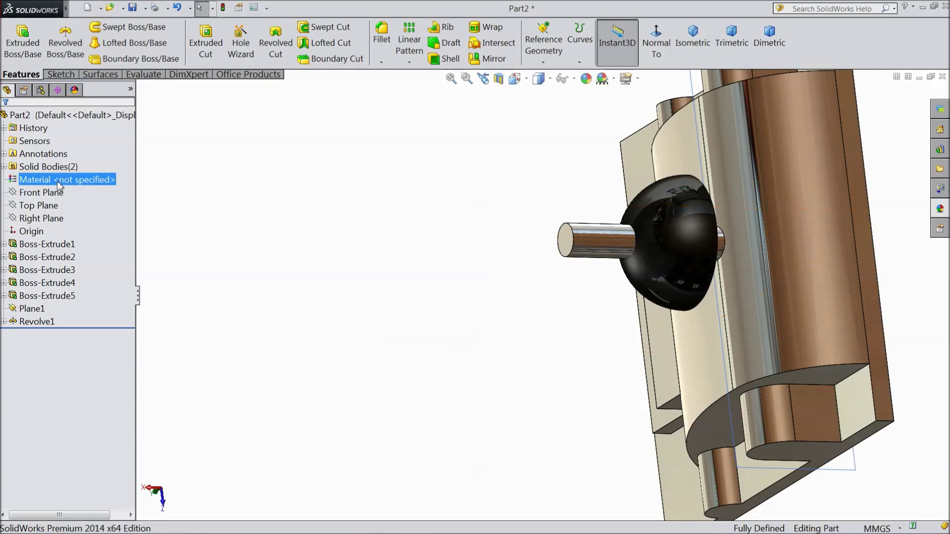
click(41, 192)
click(49, 181)
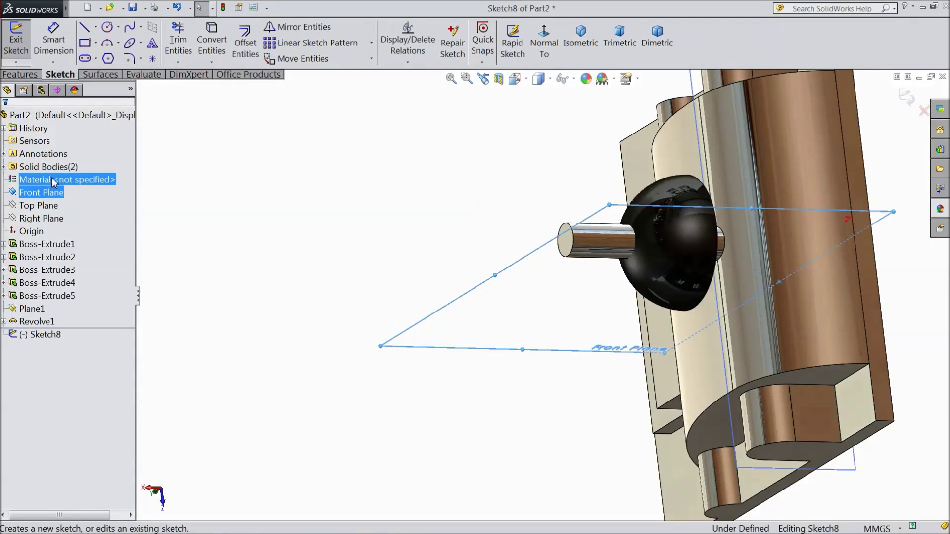
Sketch an inclined line about 175 mm long, rising outward from the centre of the rod's free end
click(545, 47)
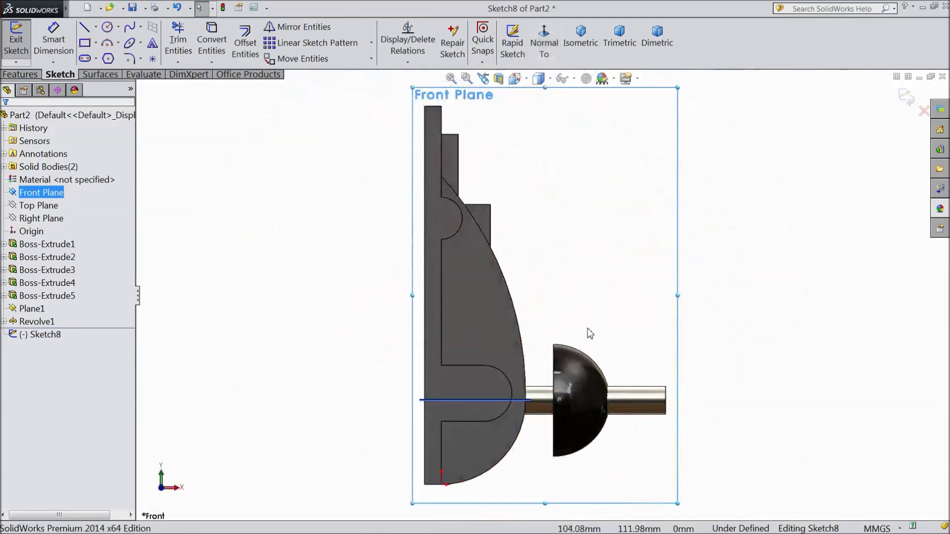
click(84, 29)
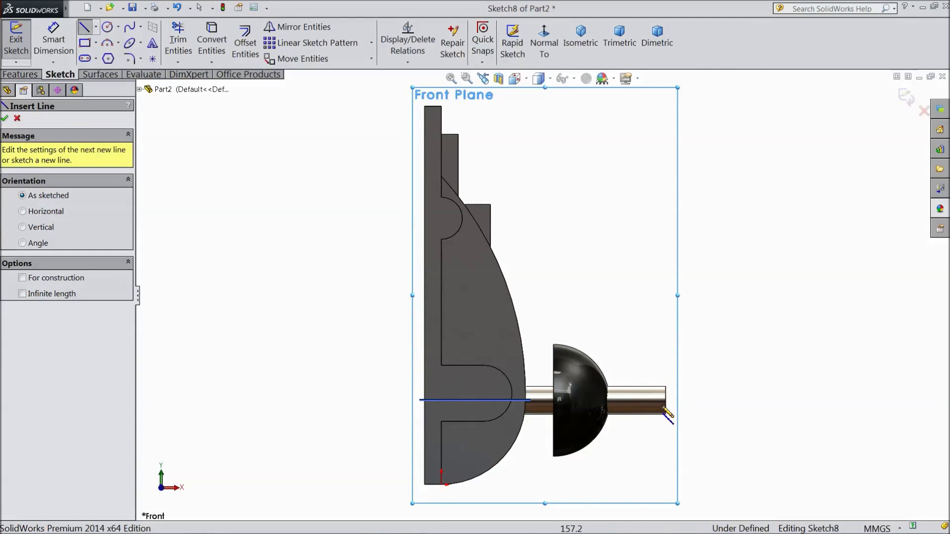
click(665, 400)
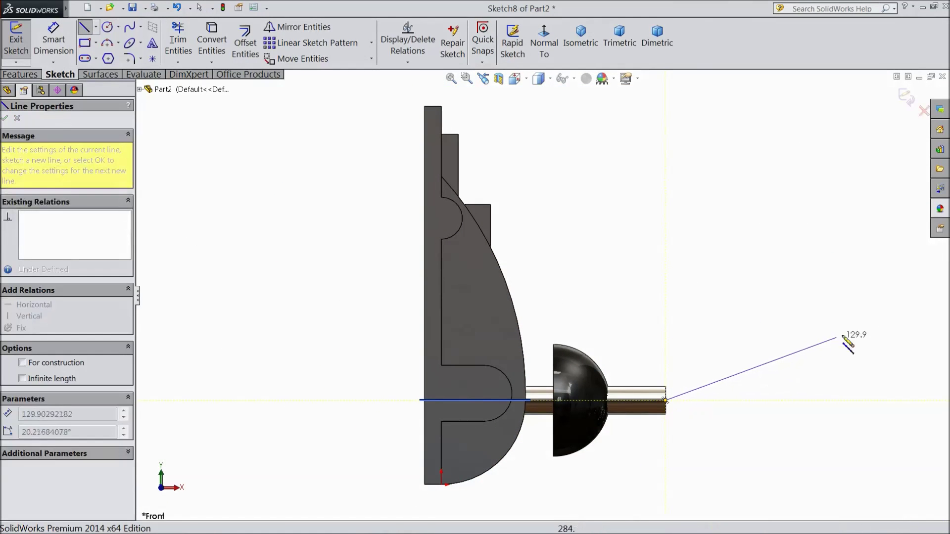
click(893, 309)
key(Escape)
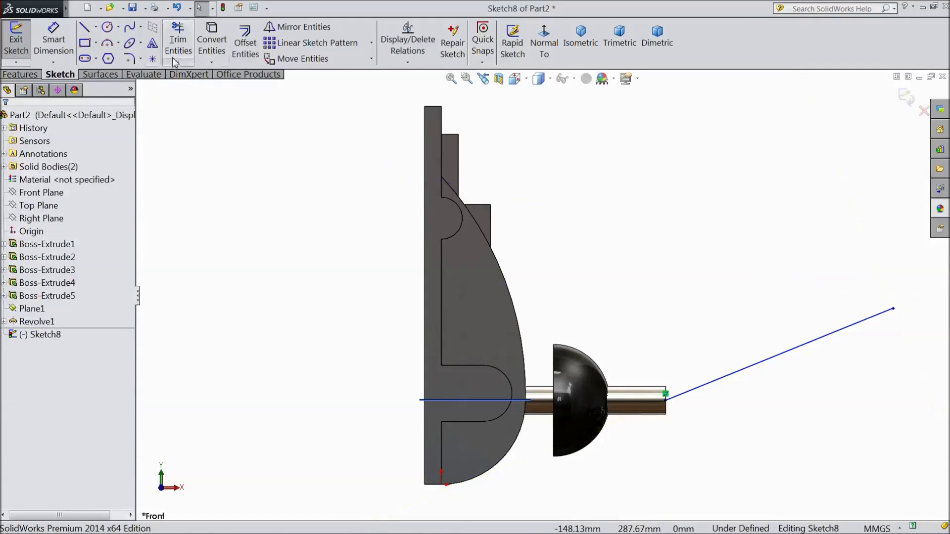
Dimension the inclined line's length to 180 mm
click(54, 40)
click(779, 365)
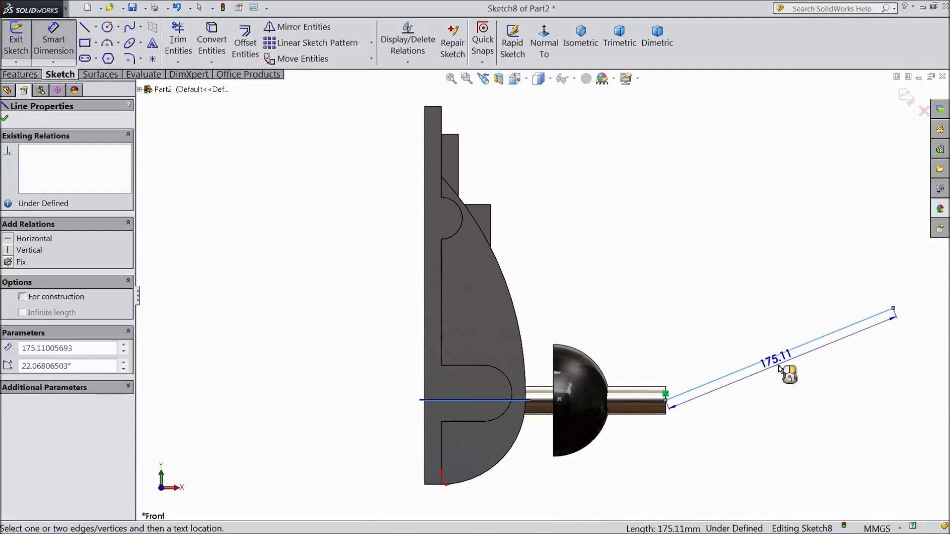
click(787, 379)
text(180)
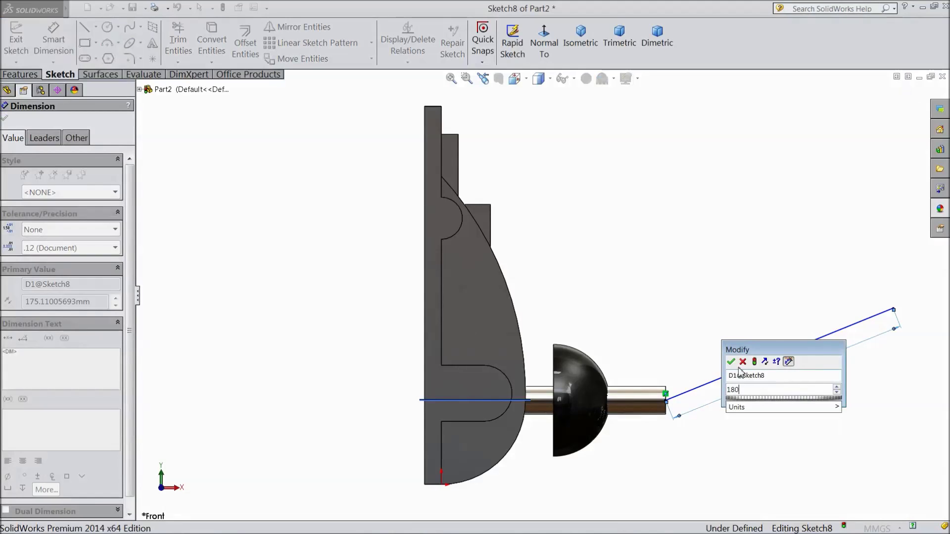
click(731, 362)
Set the angle between the inclined line and the rod's lower edge to 20° and finish the sketch
scroll(728, 420, down, 2)
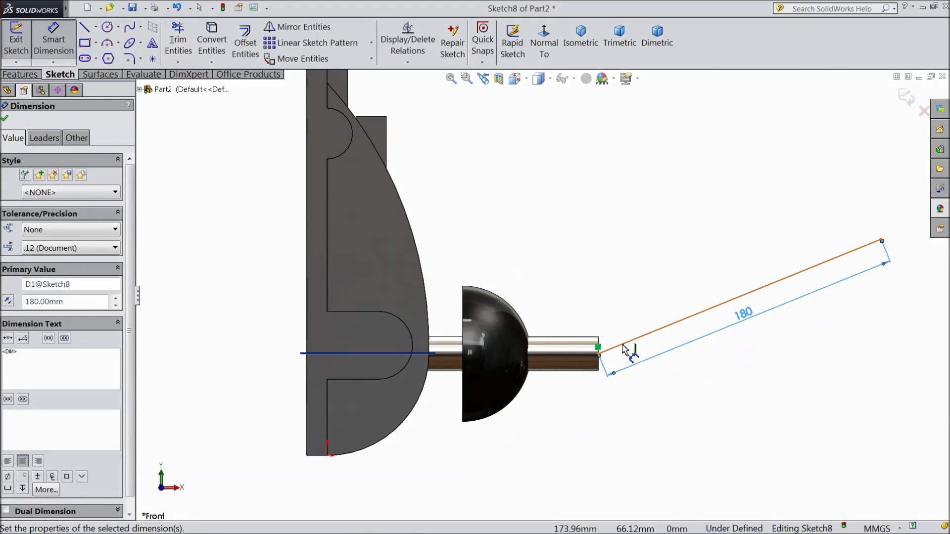
click(619, 345)
key(Escape)
click(587, 371)
scroll(671, 361, down, 2)
click(694, 354)
text(20)
click(636, 336)
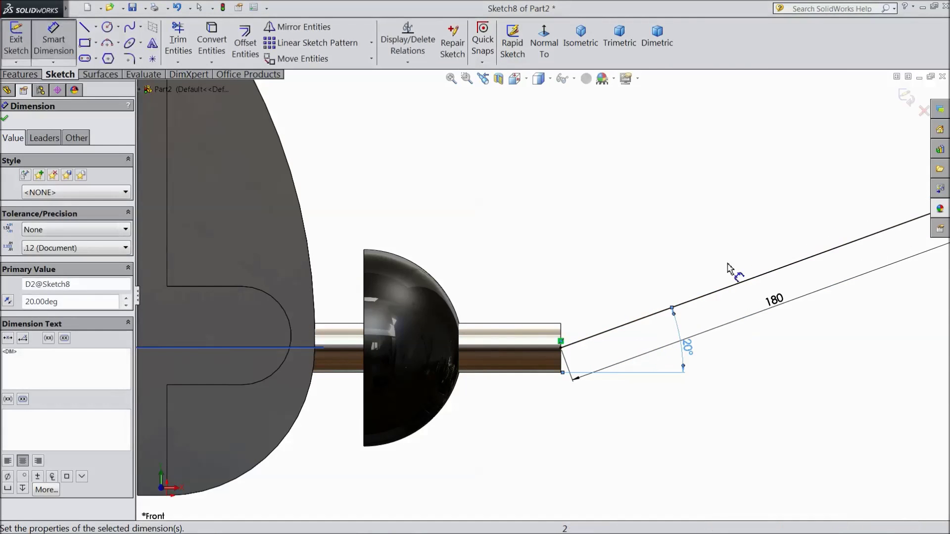
key(Escape)
click(905, 99)
Create a sketch on the rod's free end face containing its circular edge as converted geometry
mouse_move(670, 218)
middle_down()
mouse_move(634, 212)
mouse_move(632, 292)
middle_up()
click(559, 368)
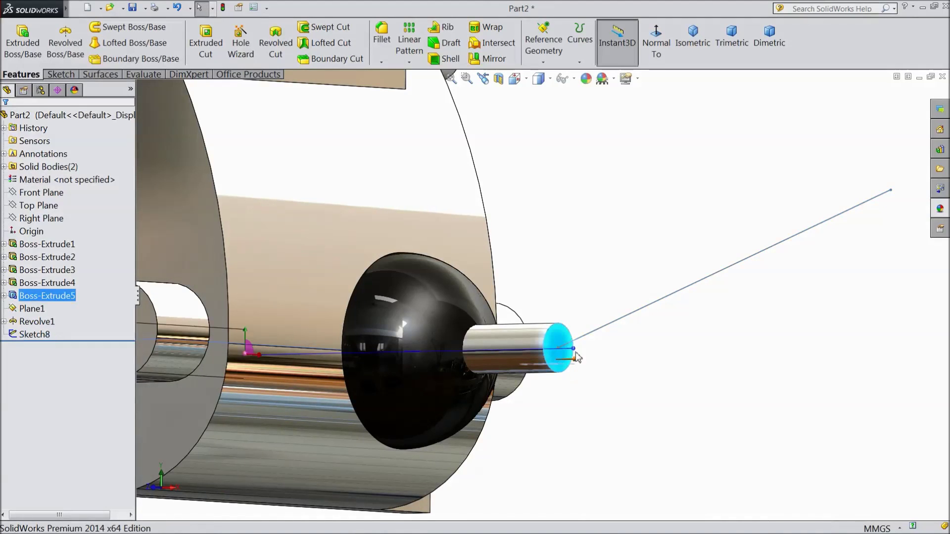
click(598, 335)
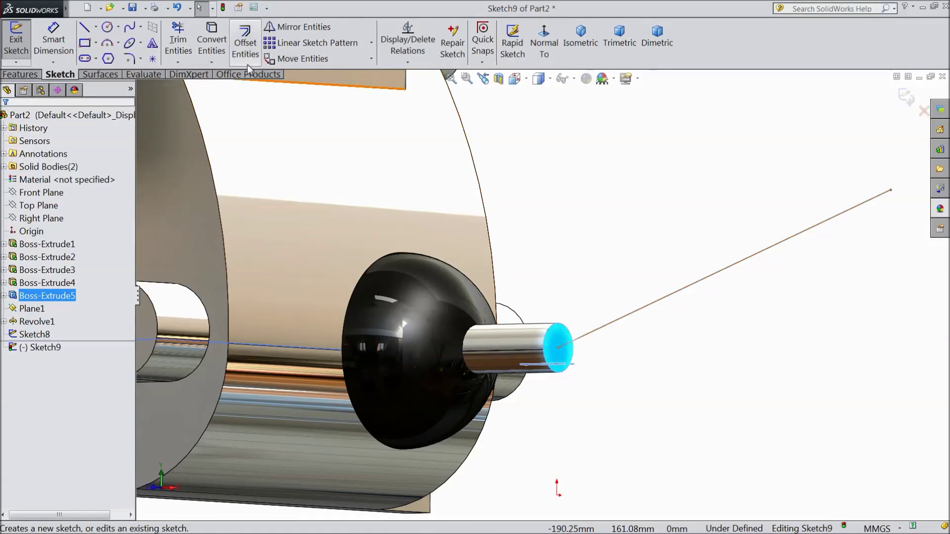
click(213, 51)
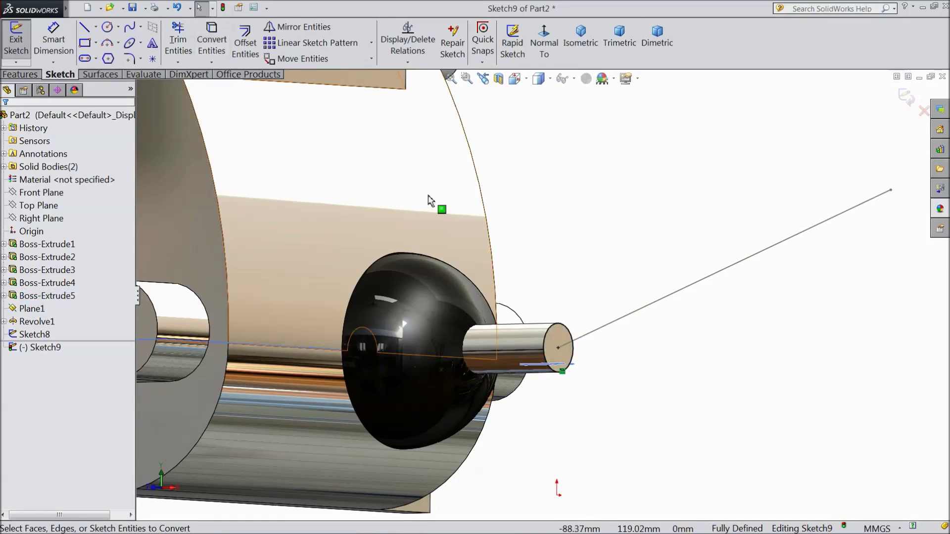
click(907, 97)
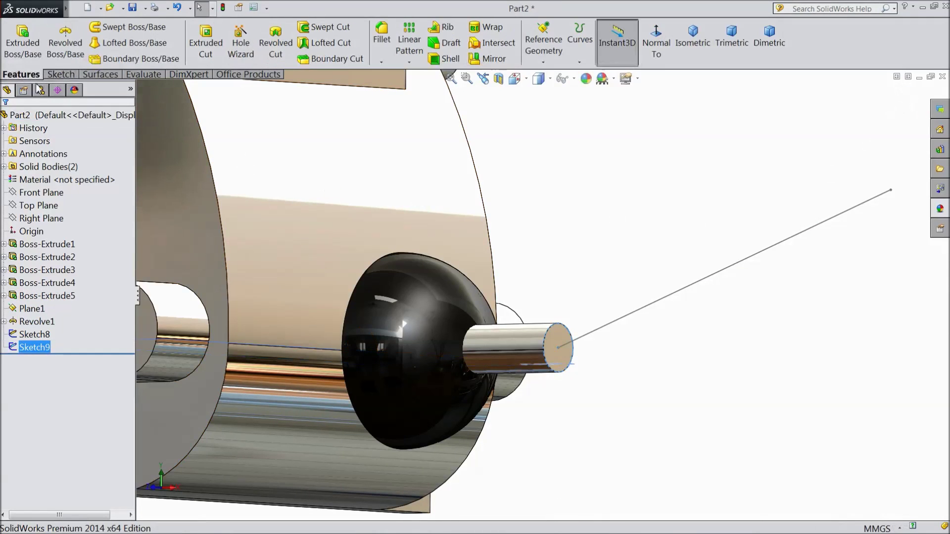
Sweep the circular end profile along the inclined line to form the angled rod section
click(114, 31)
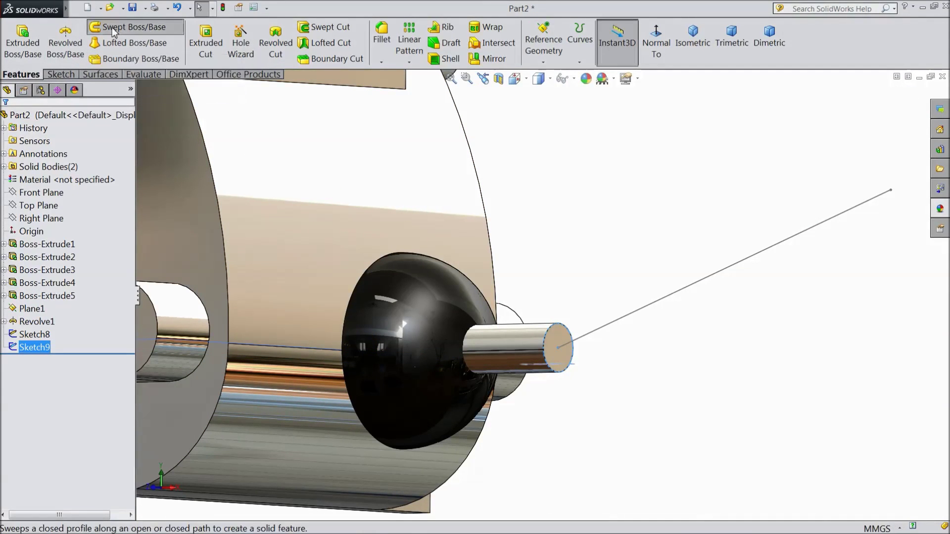
click(88, 170)
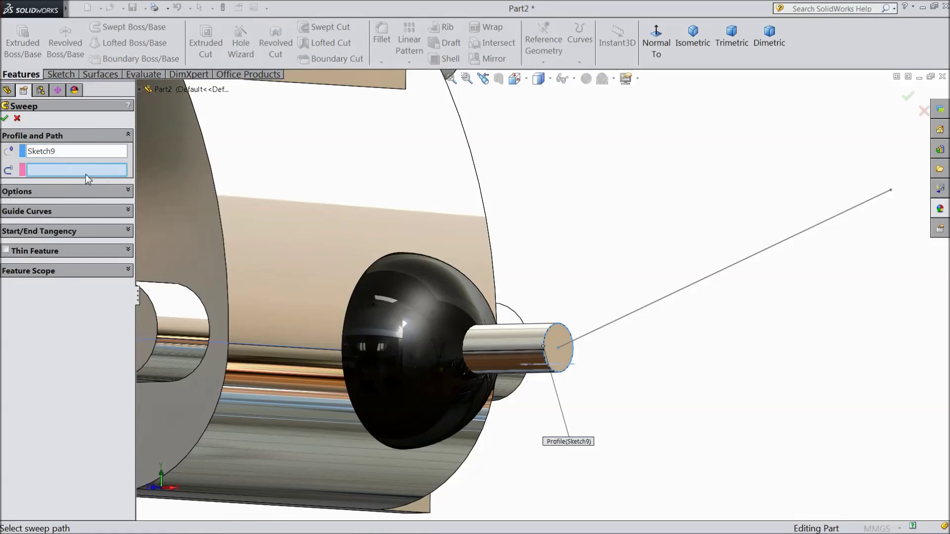
click(642, 313)
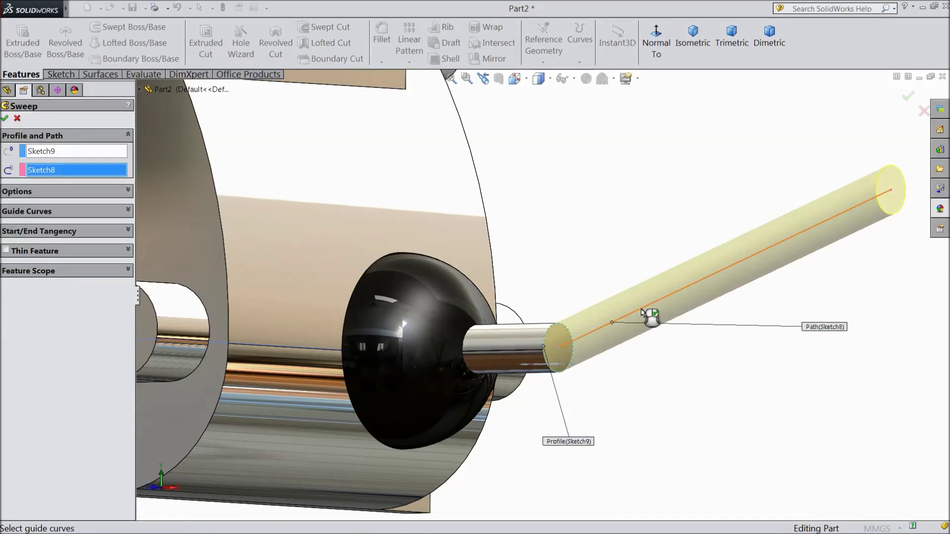
click(909, 98)
In a new Front Plane sketch, draw a 180° outward-facing centre-point arc of about 19 mm radius centred on the angled rod's end
scroll(660, 231, up, 5)
mouse_move(660, 231)
middle_down()
mouse_move(629, 212)
mouse_move(609, 219)
mouse_move(623, 214)
middle_up()
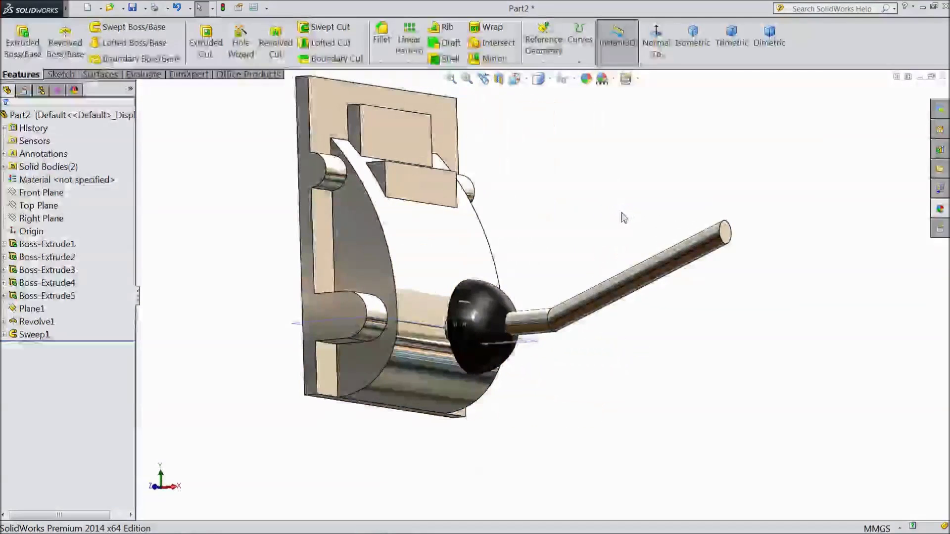
click(43, 195)
click(53, 183)
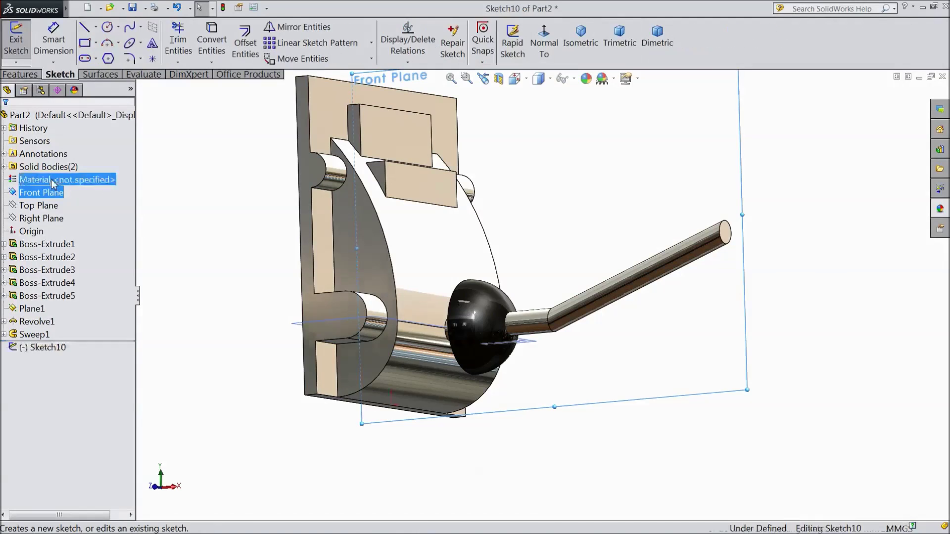
click(548, 48)
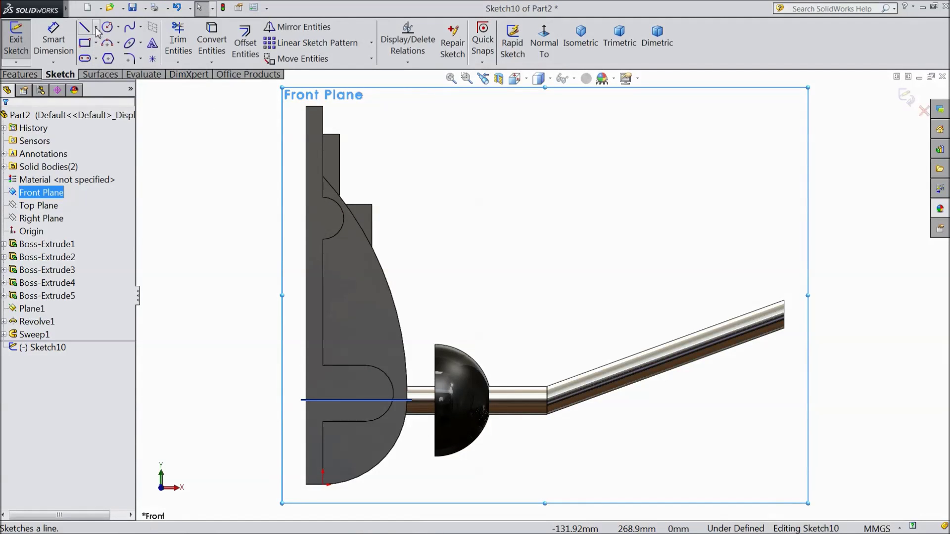
click(119, 42)
click(130, 57)
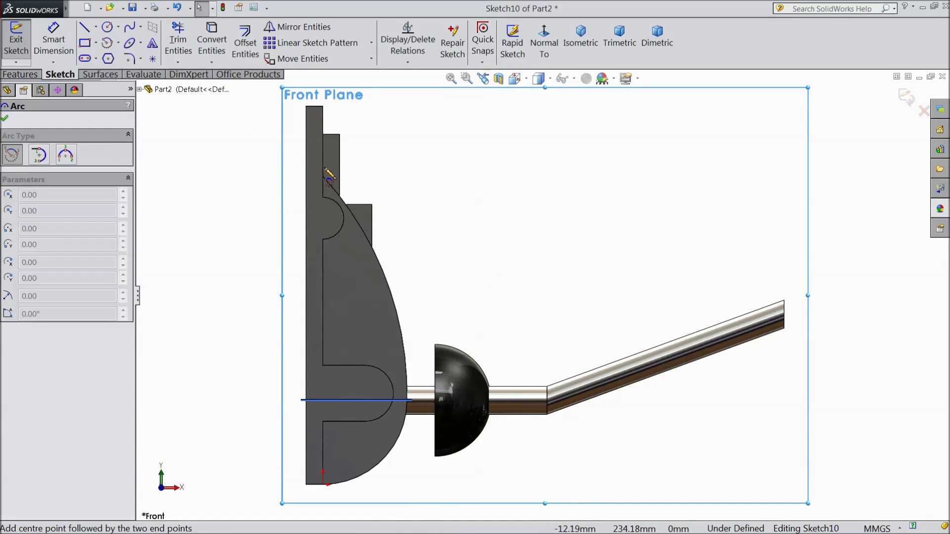
scroll(773, 376, down, 3)
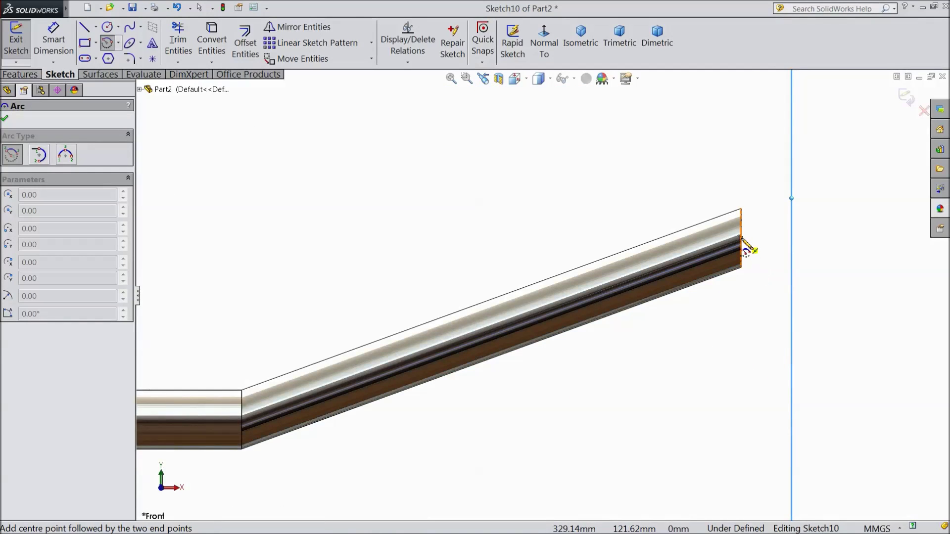
scroll(742, 238, down, 3)
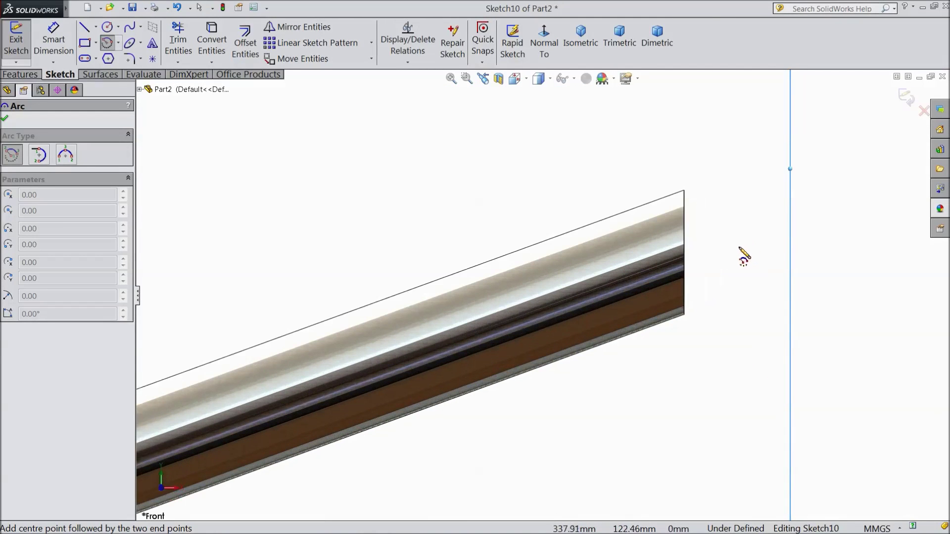
click(684, 253)
click(685, 135)
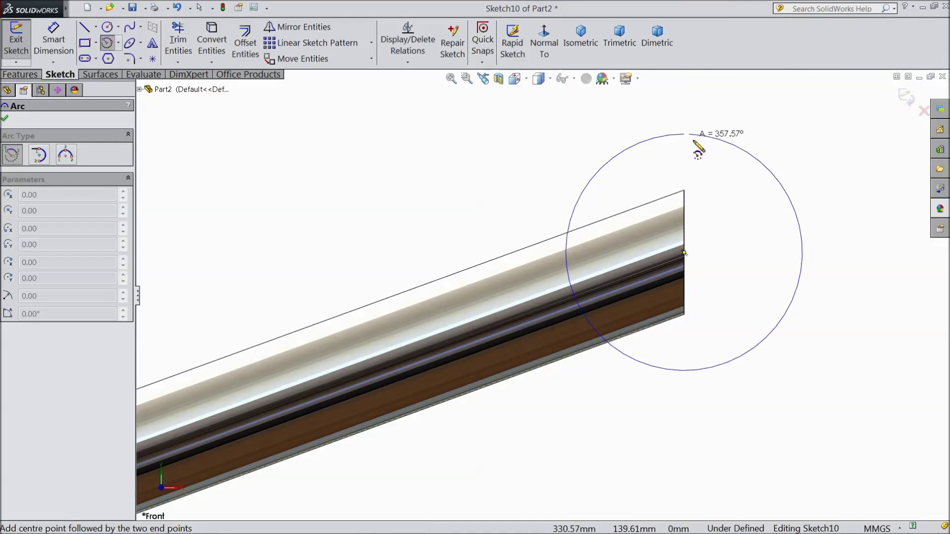
click(685, 370)
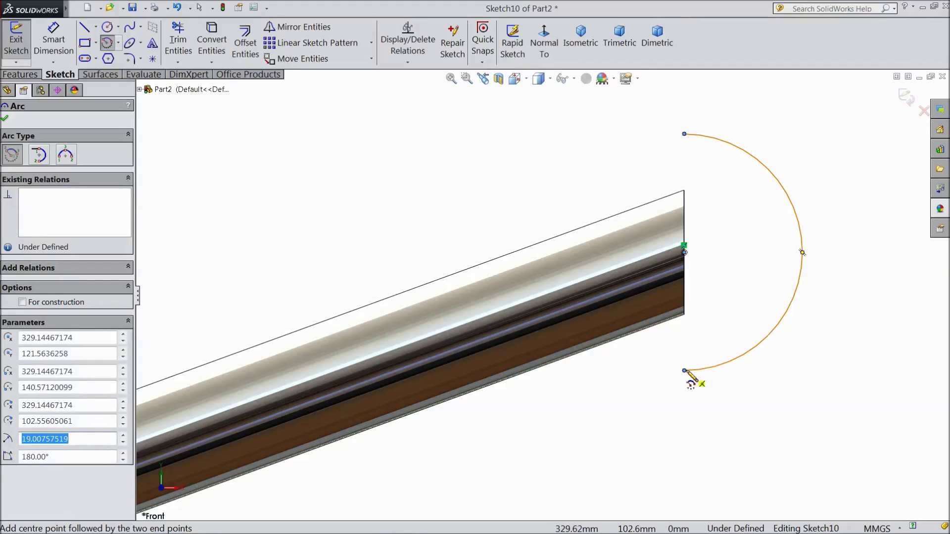
Close the semicircle with a vertical line between its endpoints and make the arc's centre coincident with that line
click(87, 27)
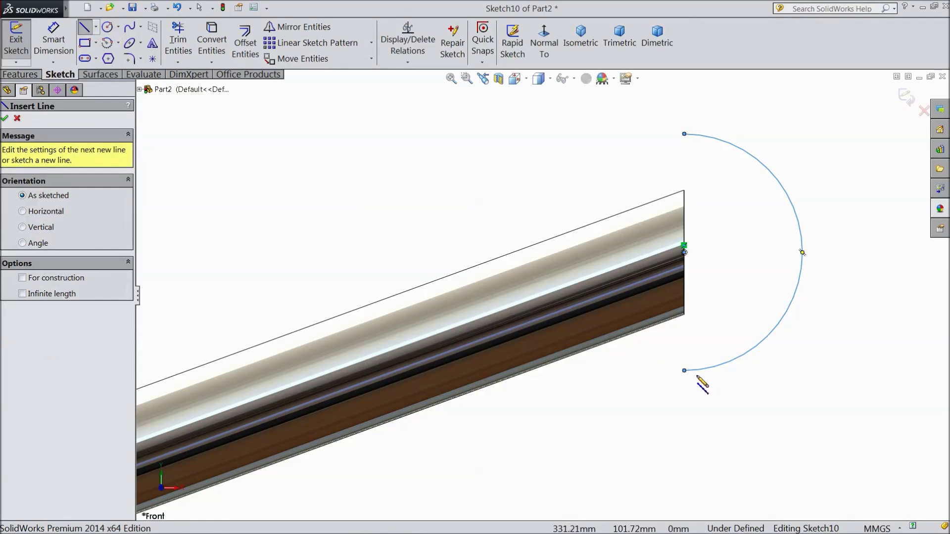
click(685, 371)
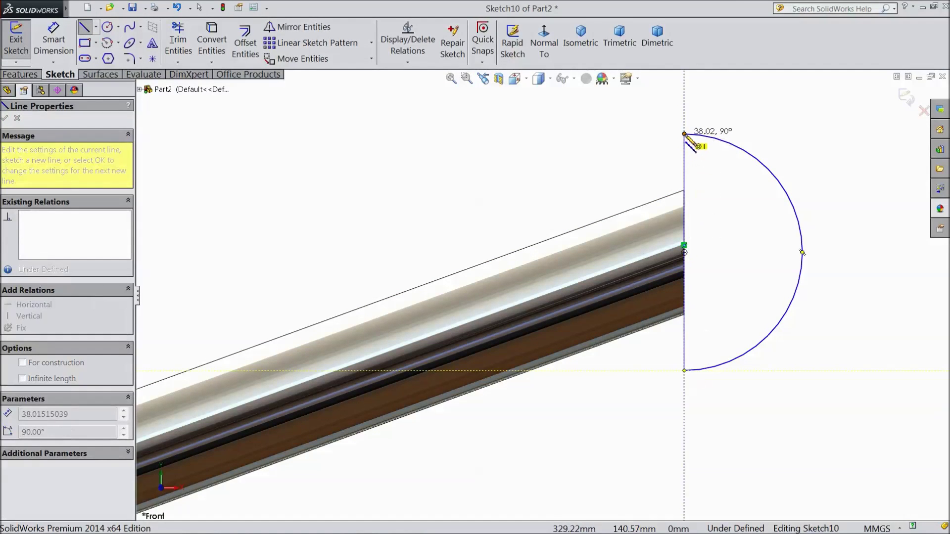
click(685, 134)
key(Escape)
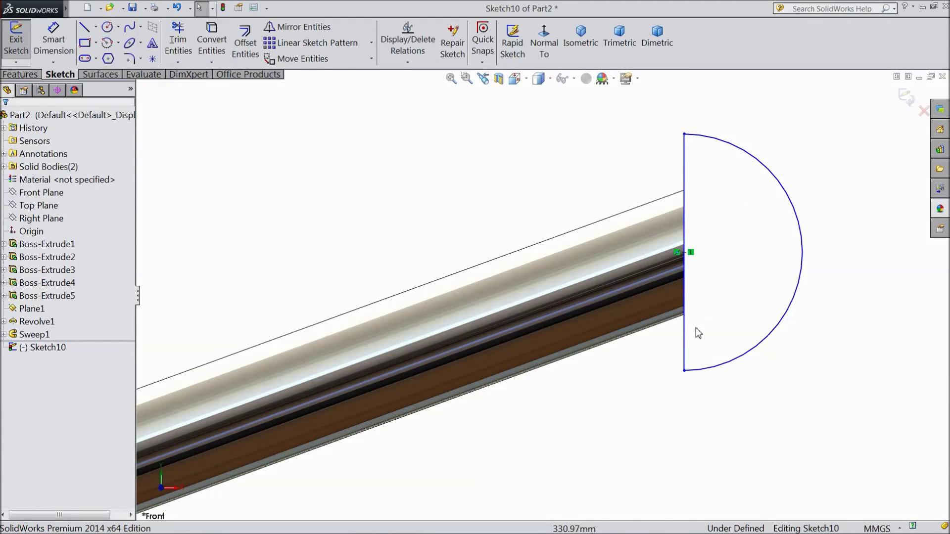
click(685, 346)
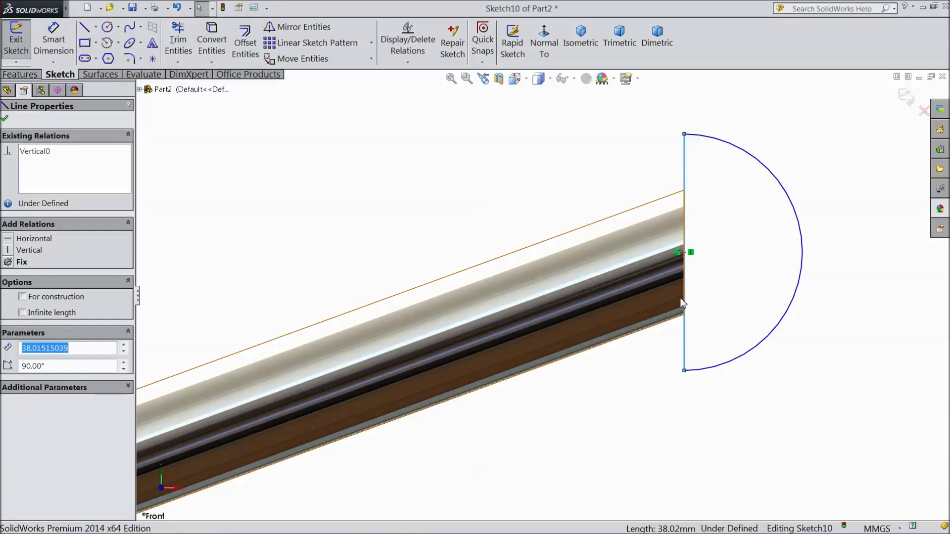
ctrl+click(686, 253)
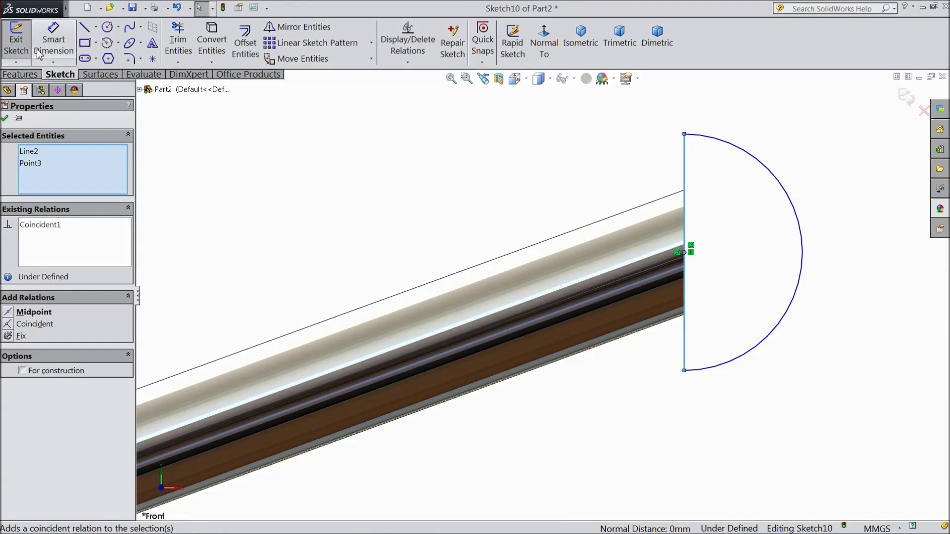
Dimension the semicircle's vertical line to 80 mm and make the arc's centre the midpoint of that line
click(52, 42)
click(685, 176)
click(585, 184)
text(80)
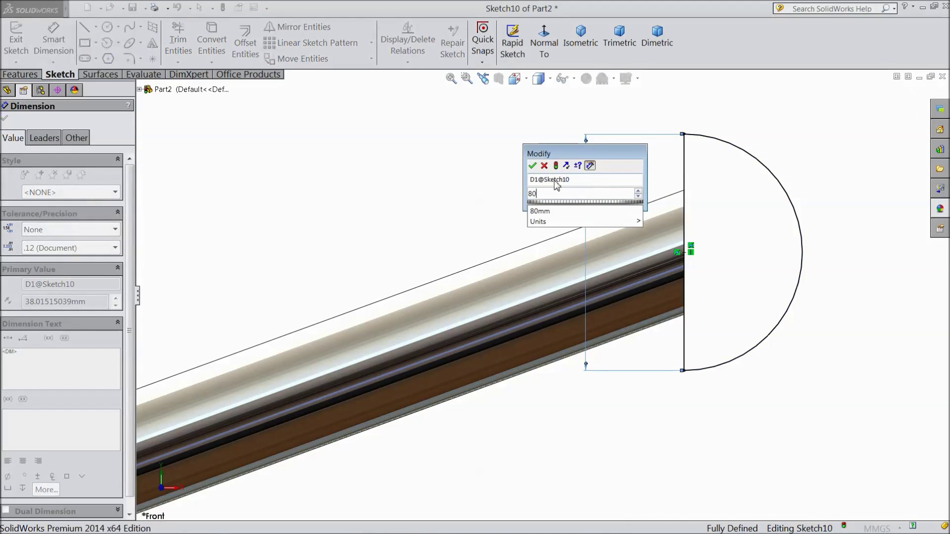
click(532, 167)
scroll(570, 213, up, 3)
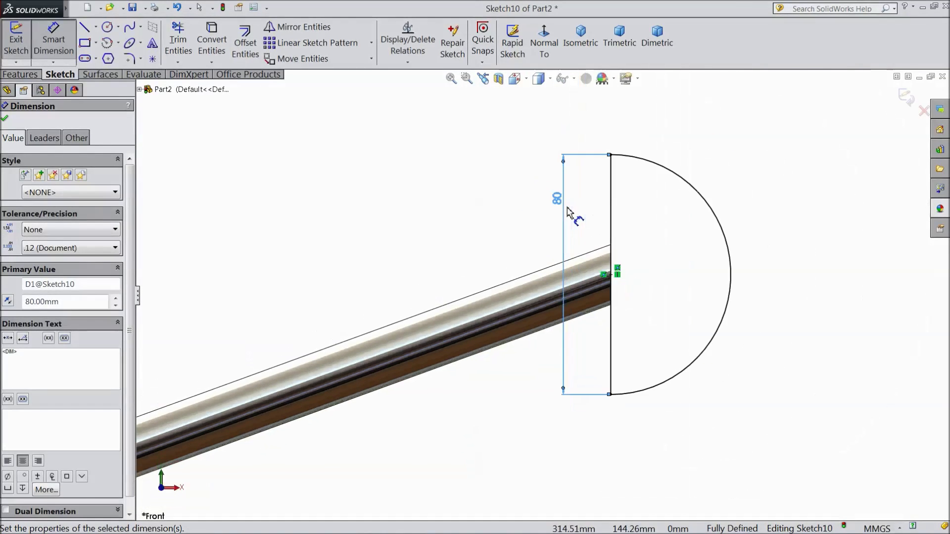
click(5, 118)
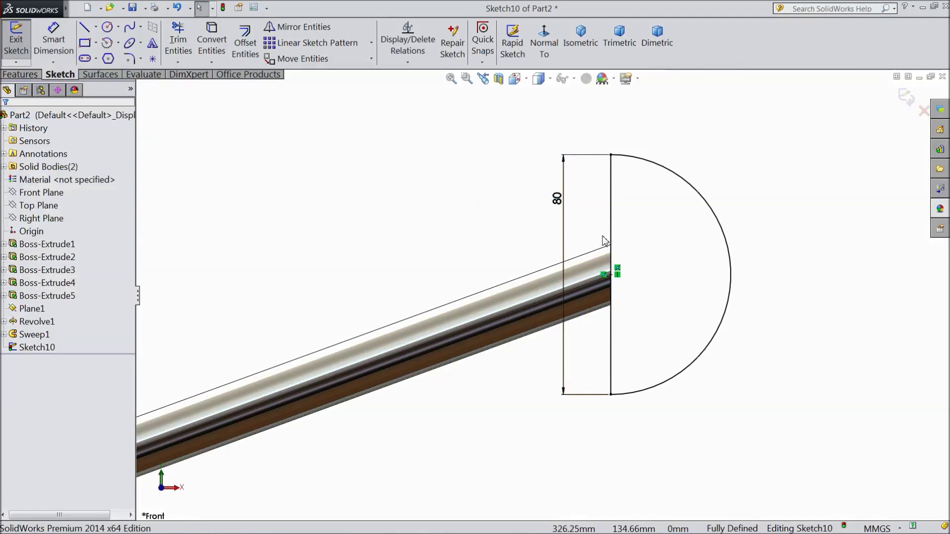
click(612, 231)
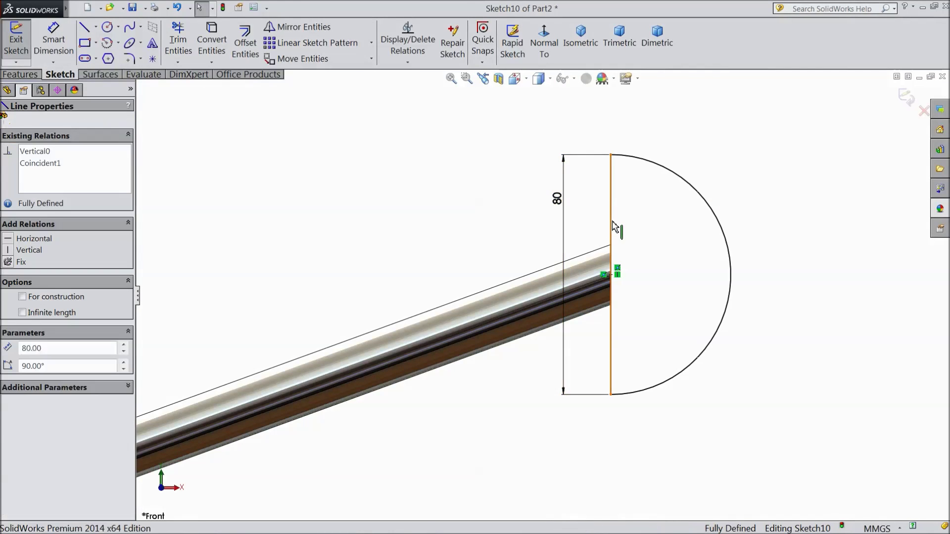
ctrl+click(611, 275)
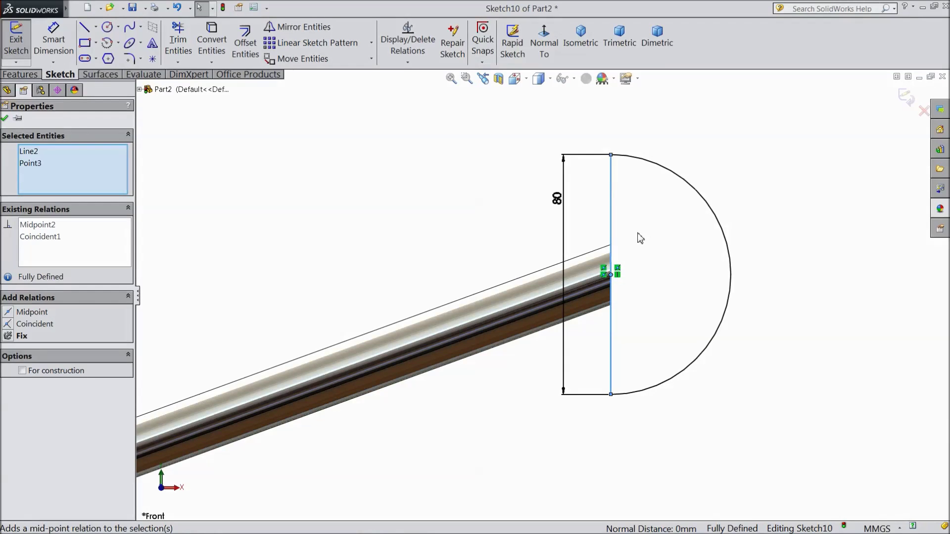
Revolve the semicircle 360° about its vertical line into a ball at the rod's end, without merging it into the existing body
click(20, 75)
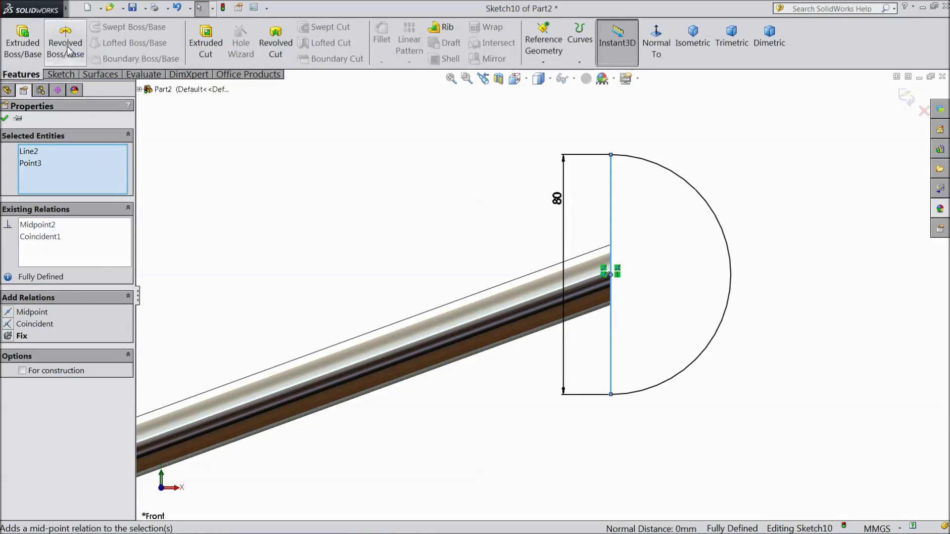
click(66, 47)
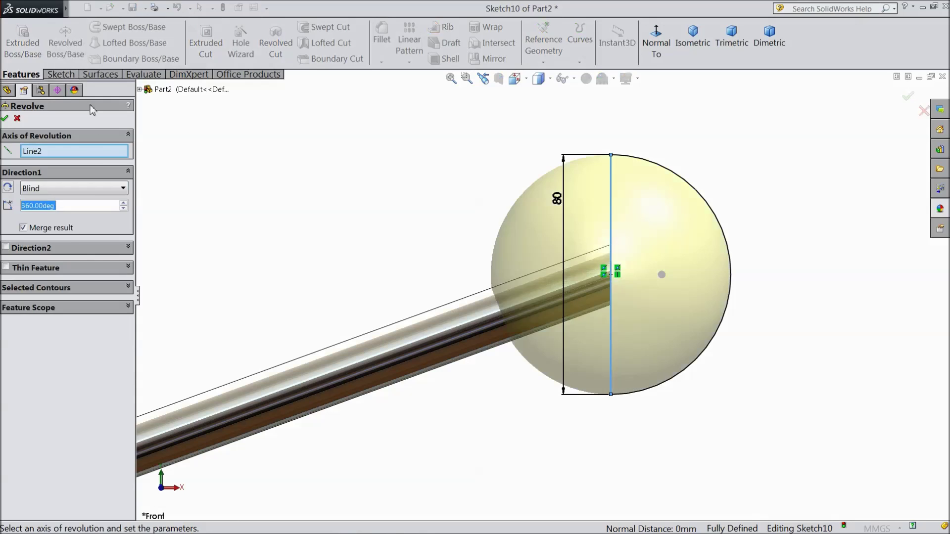
click(24, 228)
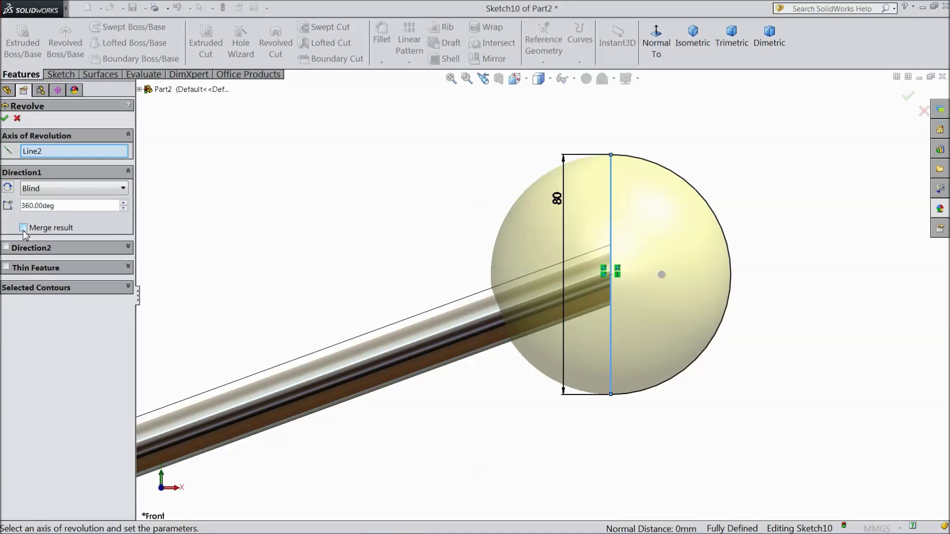
click(5, 118)
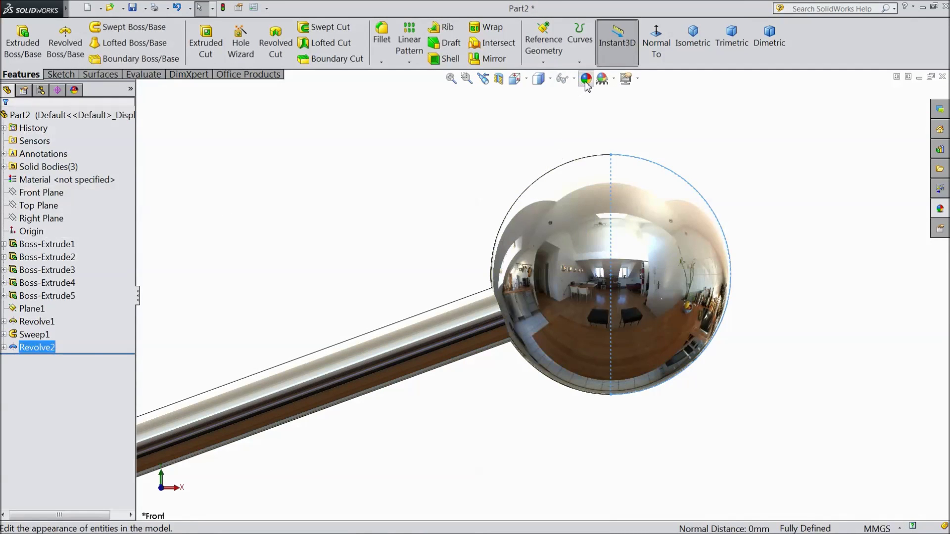
Apply a black colour to the revolved ball at the end of the angled rod
click(586, 78)
click(91, 385)
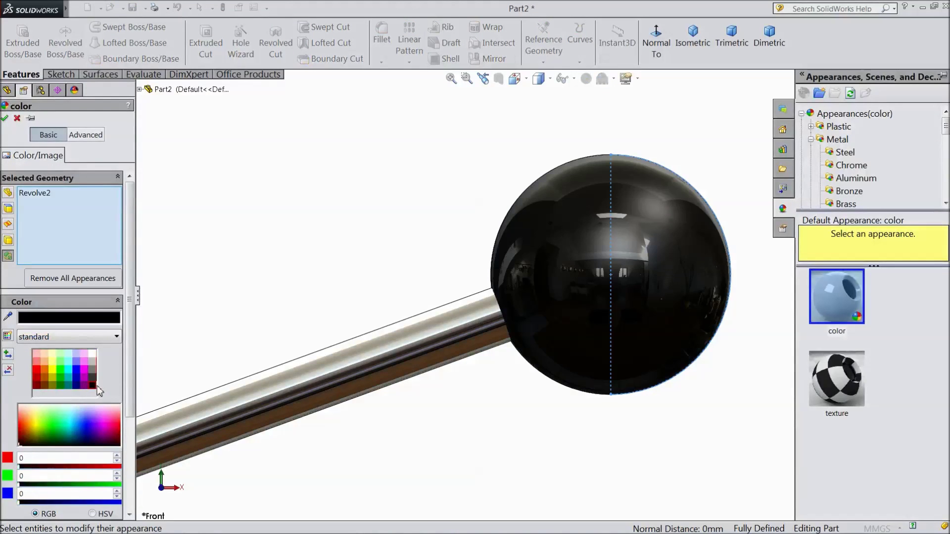
click(4, 119)
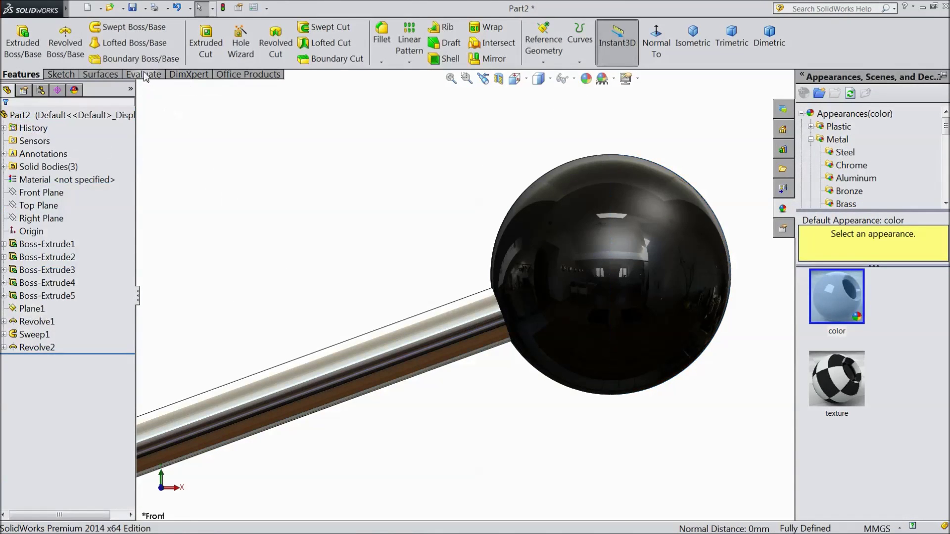
Show the whole part in isometric view and hide the reference plane Plane1
scroll(495, 173, up, 3)
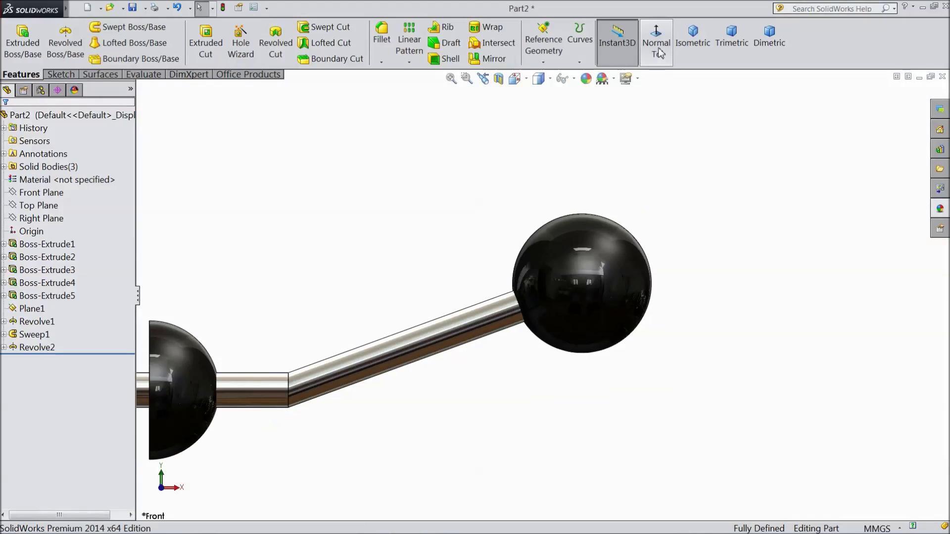
click(697, 47)
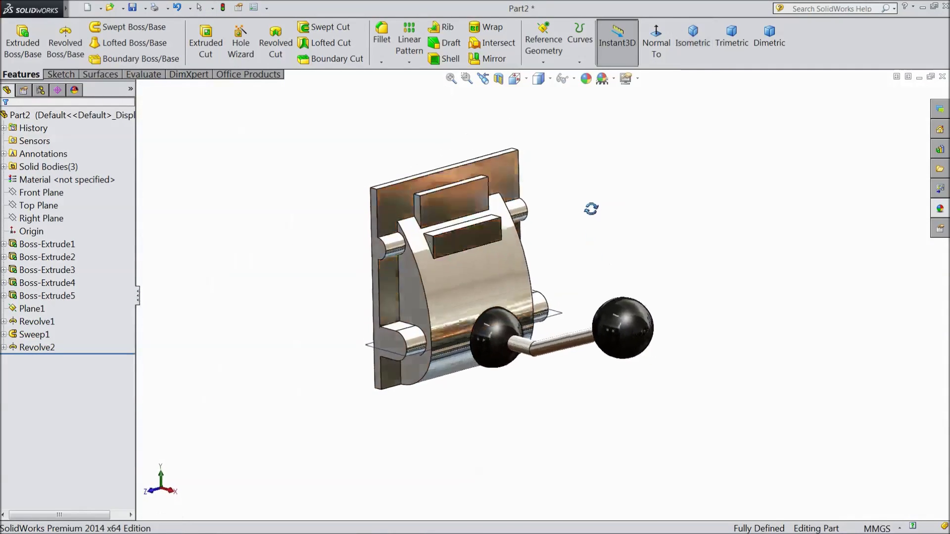
scroll(556, 270, down, 3)
click(525, 274)
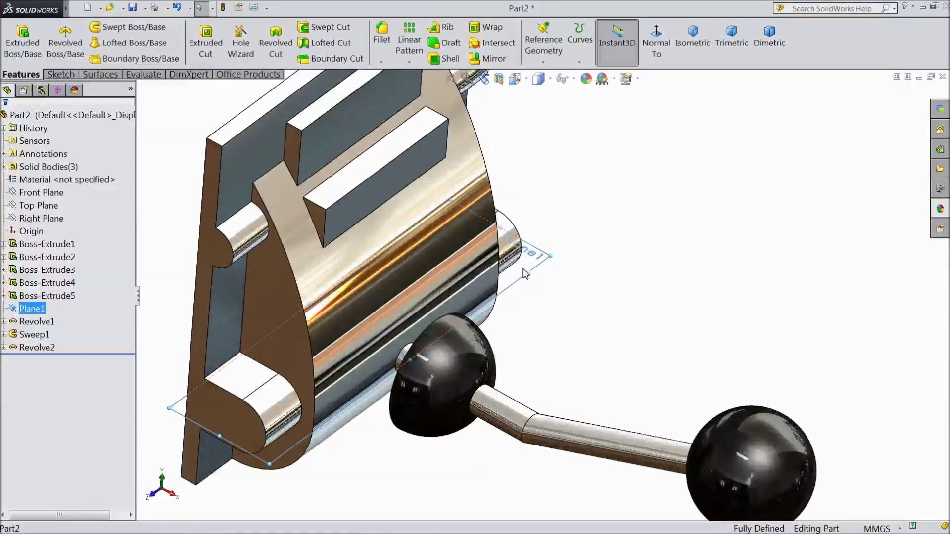
click(569, 248)
Examine the finished lever part from several angles, with the back plate lying flat and the rod pointing up
scroll(572, 277, up, 5)
mouse_move(573, 303)
middle_down()
mouse_move(583, 183)
mouse_move(667, 275)
mouse_move(524, 282)
mouse_move(636, 259)
mouse_move(616, 284)
mouse_move(607, 257)
mouse_move(587, 269)
middle_up()
scroll(586, 406, down, 1)
scroll(614, 364, up, 1)
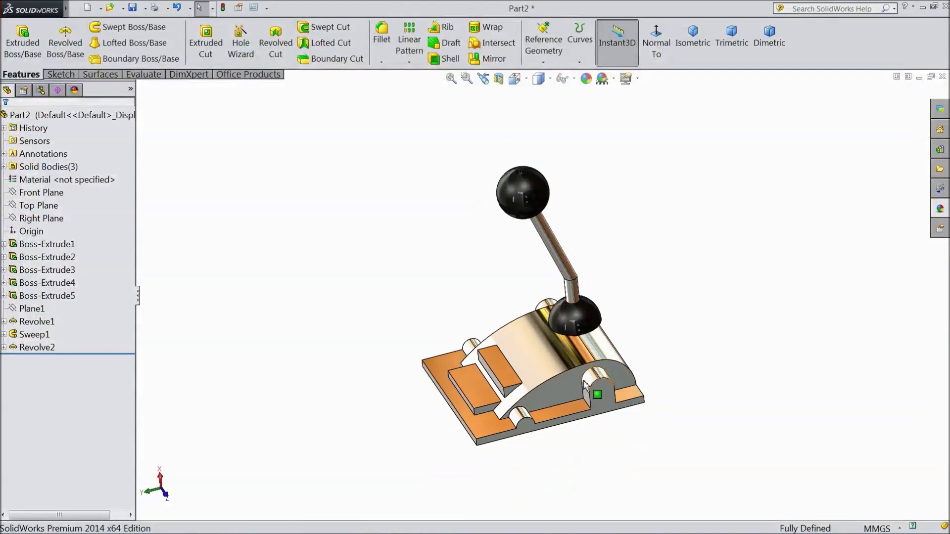
scroll(554, 326, down, 2)
middle_drag(659, 307, 662, 284)
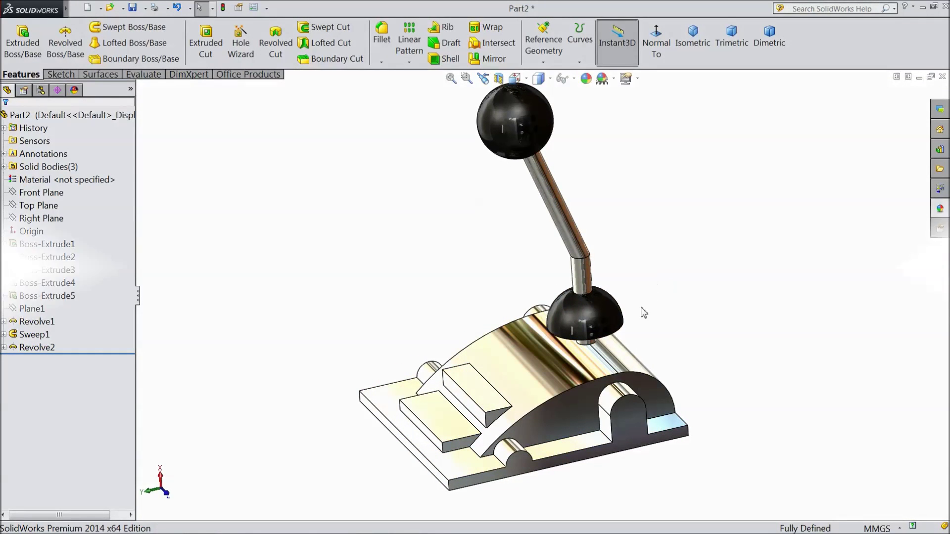